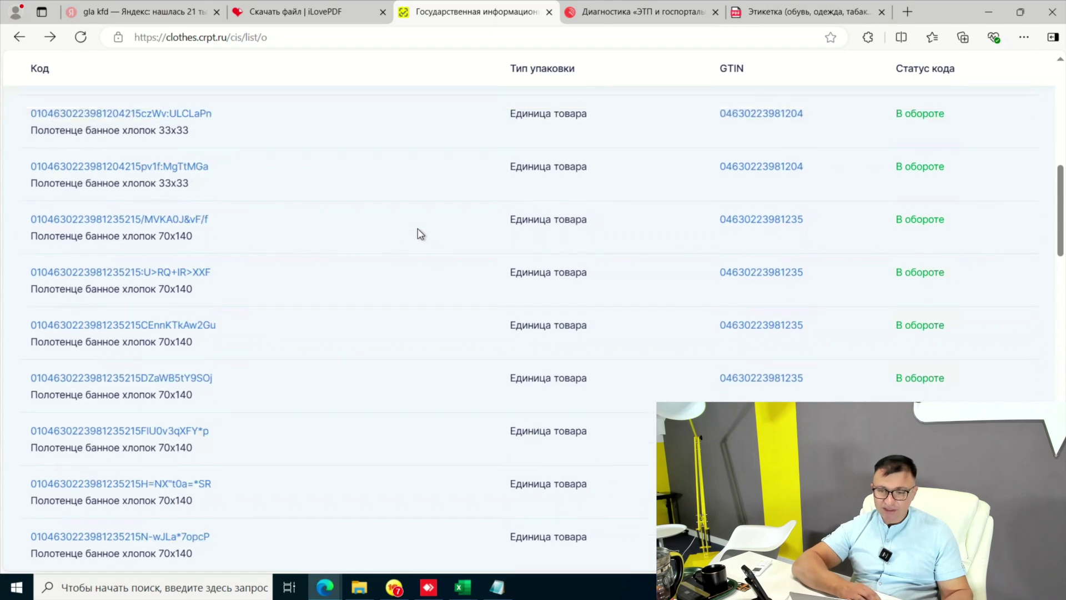
Step: Open the product list of the Национальный каталог from the list of marking codes
scroll(420, 233, up, 6)
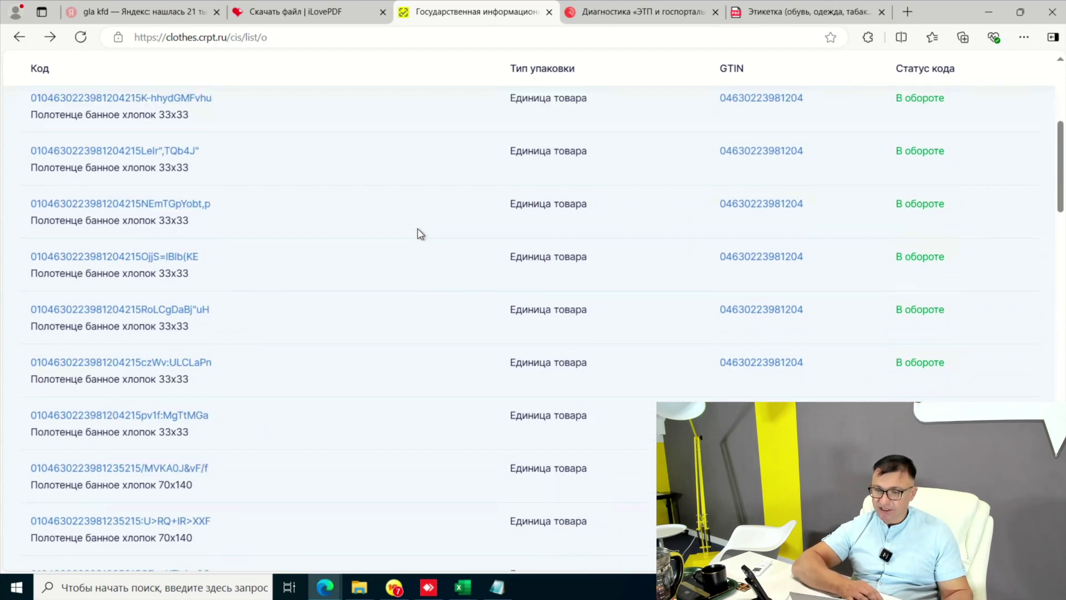
scroll(424, 67, up, 1)
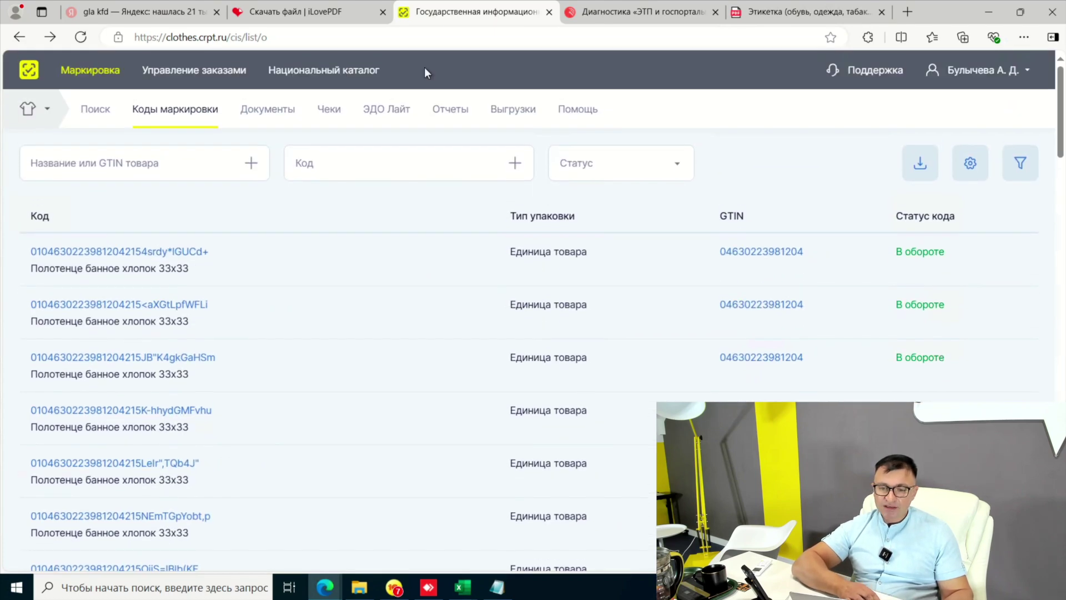
click(333, 70)
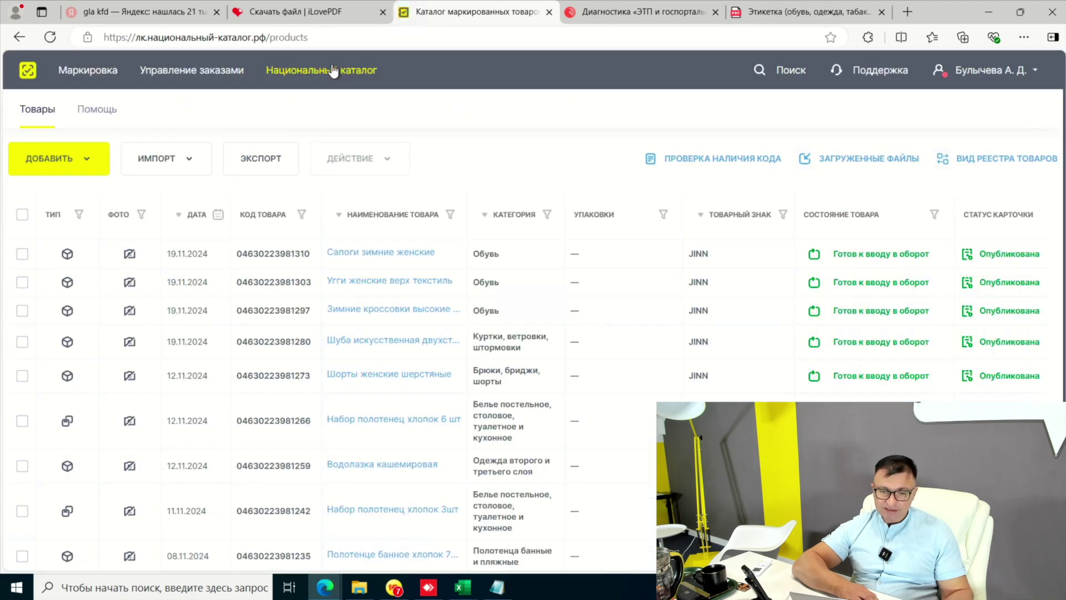
click(497, 588)
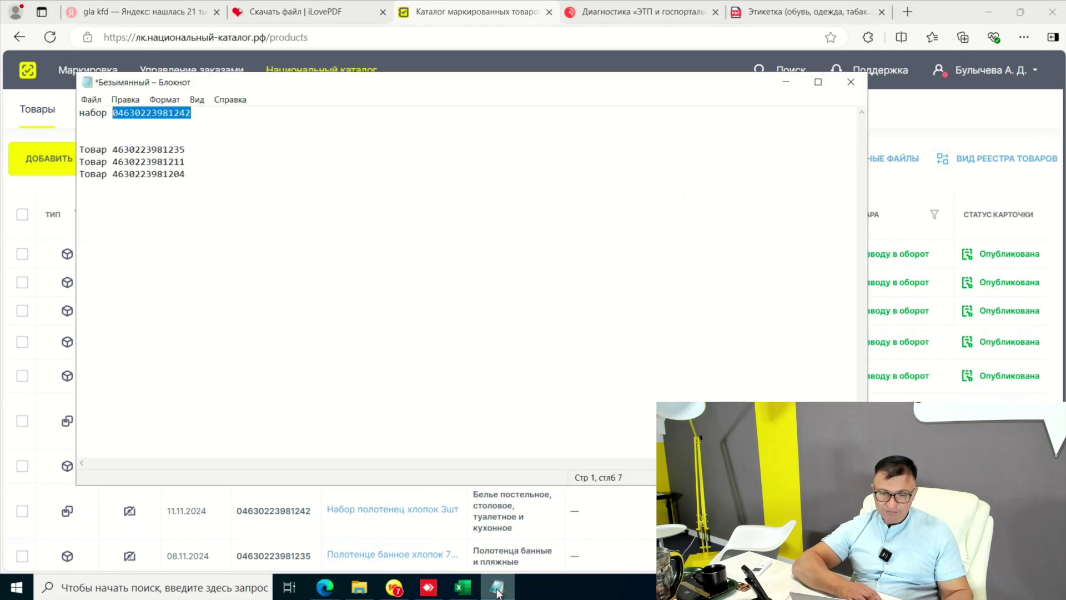
right_click(173, 115)
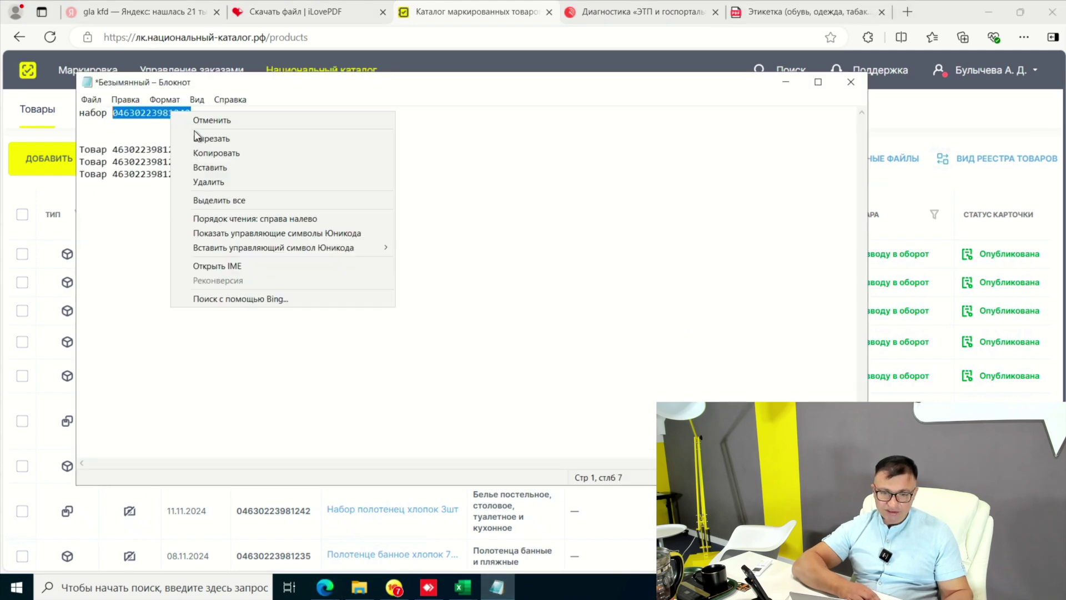
click(379, 150)
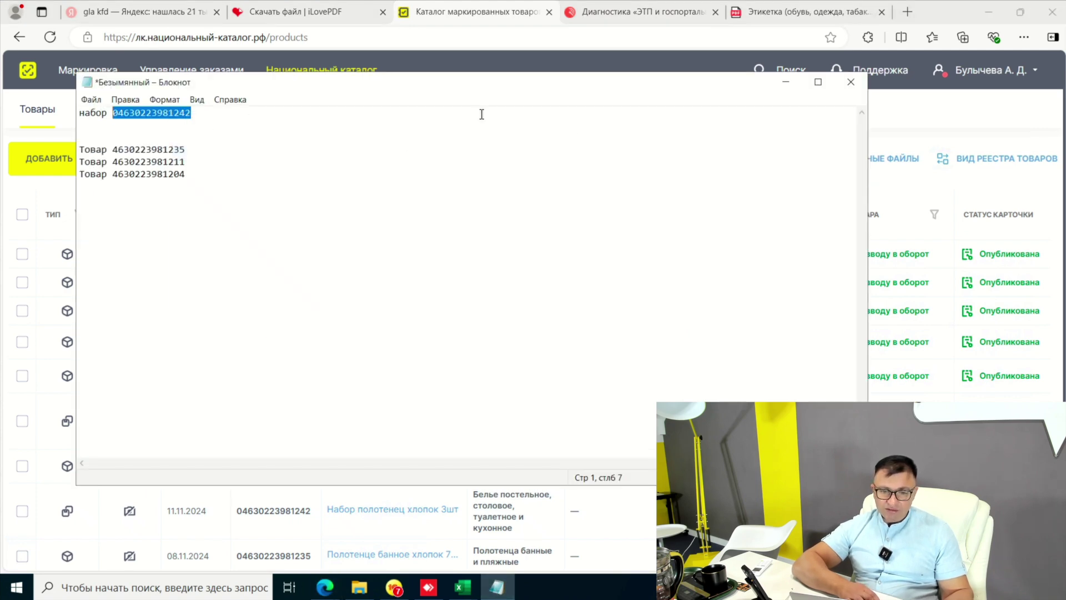
click(904, 125)
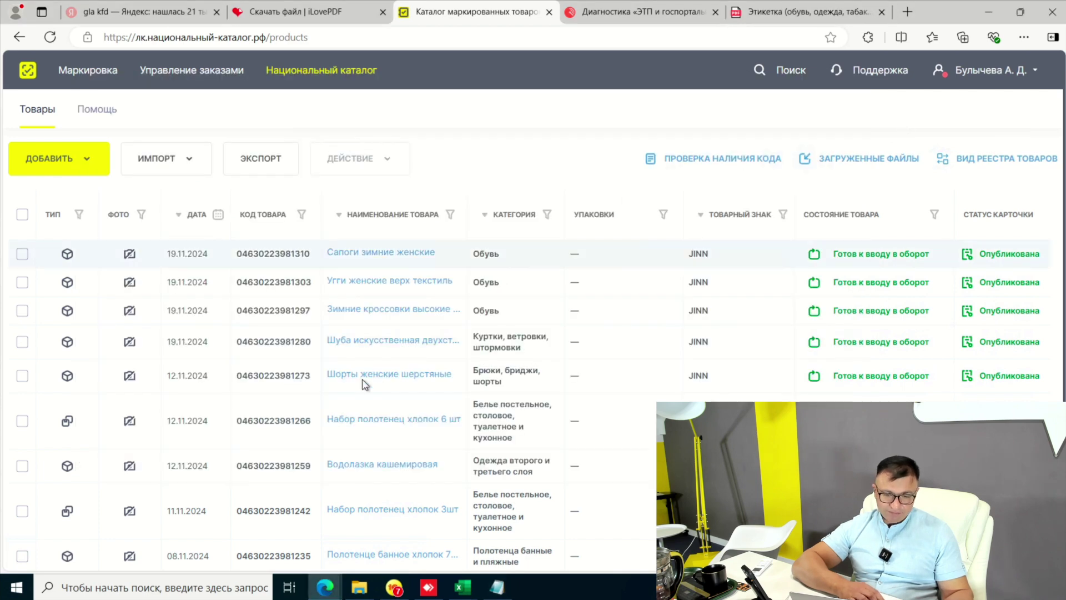
Step: Open the product card of "Набор полотенец хлопок 3шт" and examine the composition of the set
scroll(344, 397, down, 2)
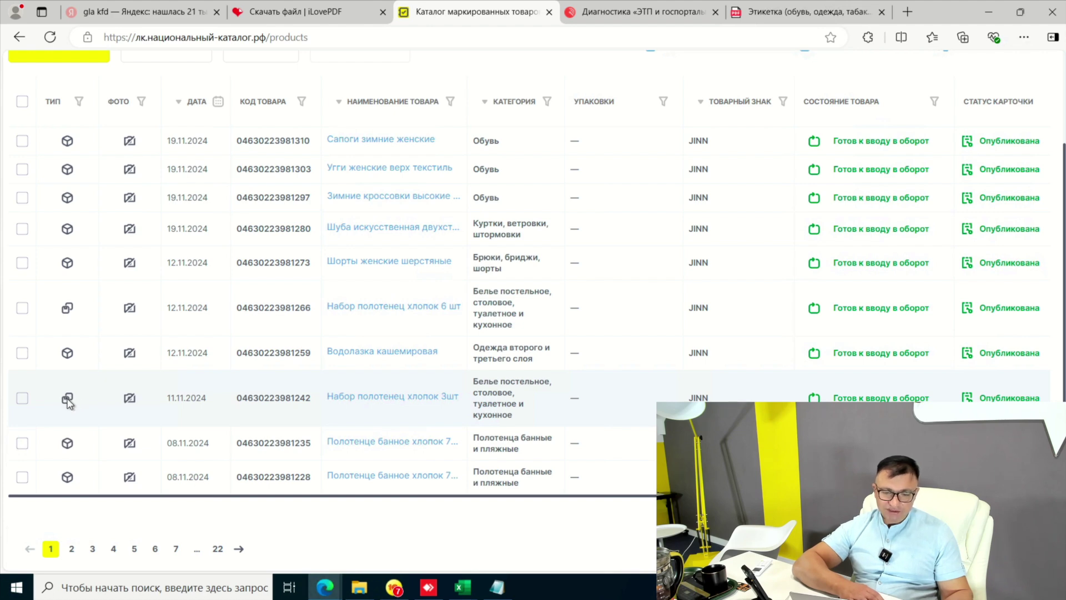
click(385, 397)
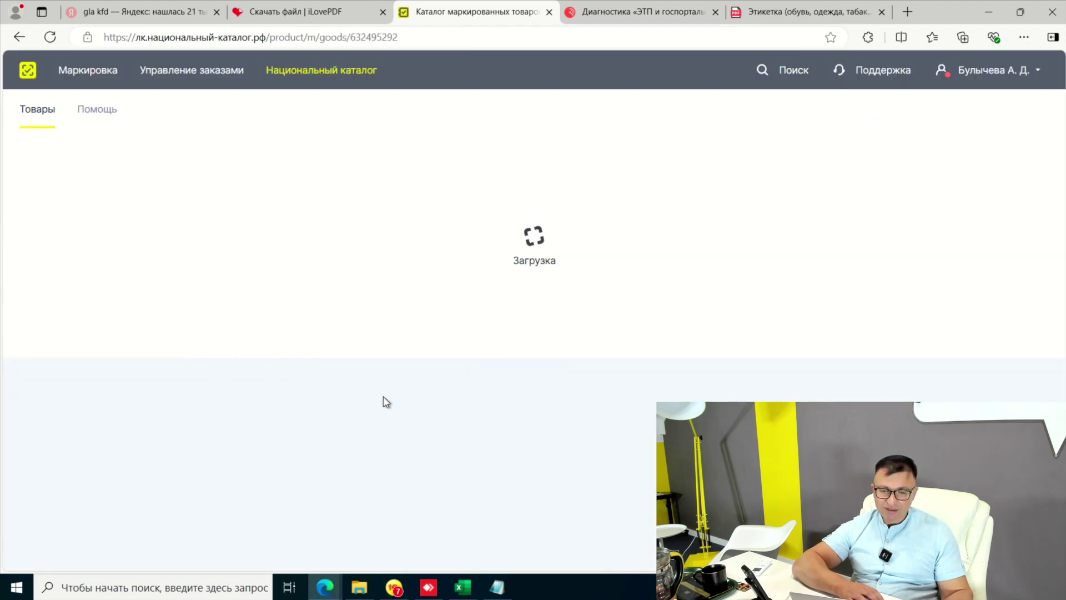
scroll(423, 317, down, 2)
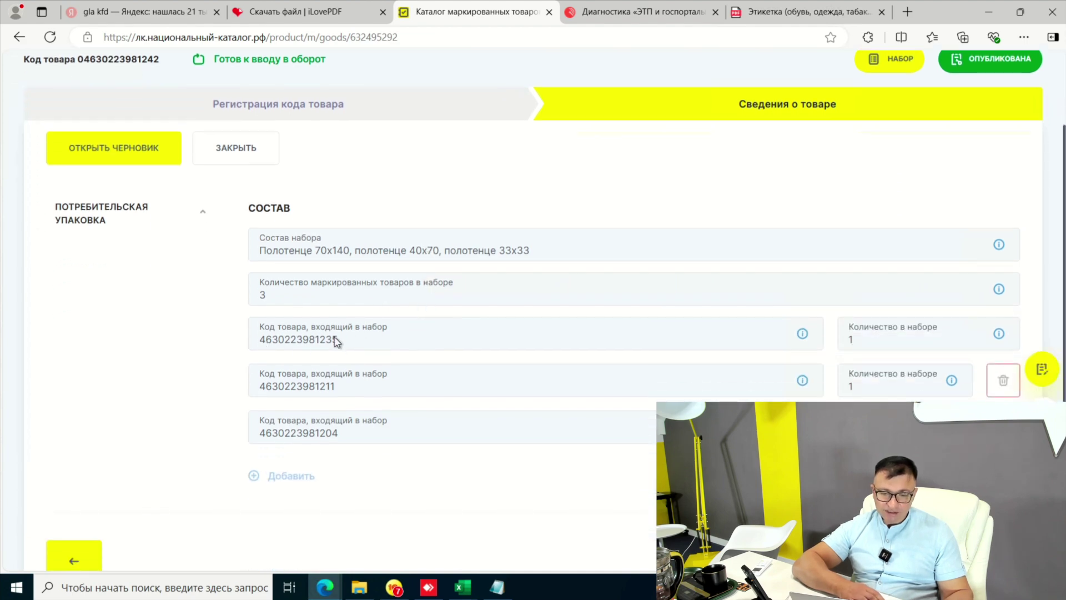
drag(276, 342, 264, 340)
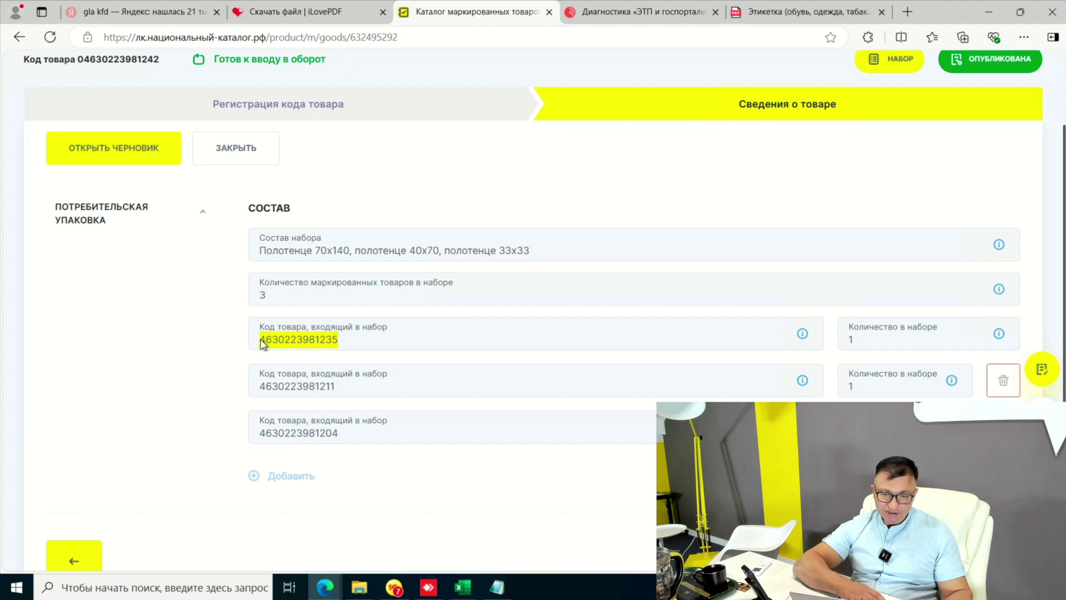
right_click(262, 340)
click(297, 355)
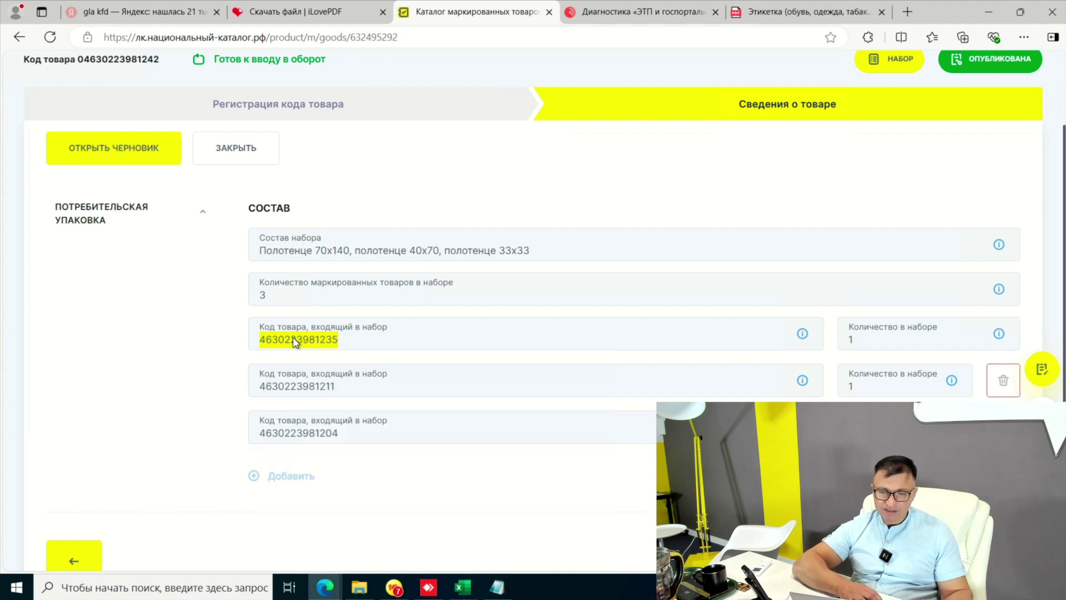
scroll(304, 214, up, 1)
scroll(299, 219, up, 3)
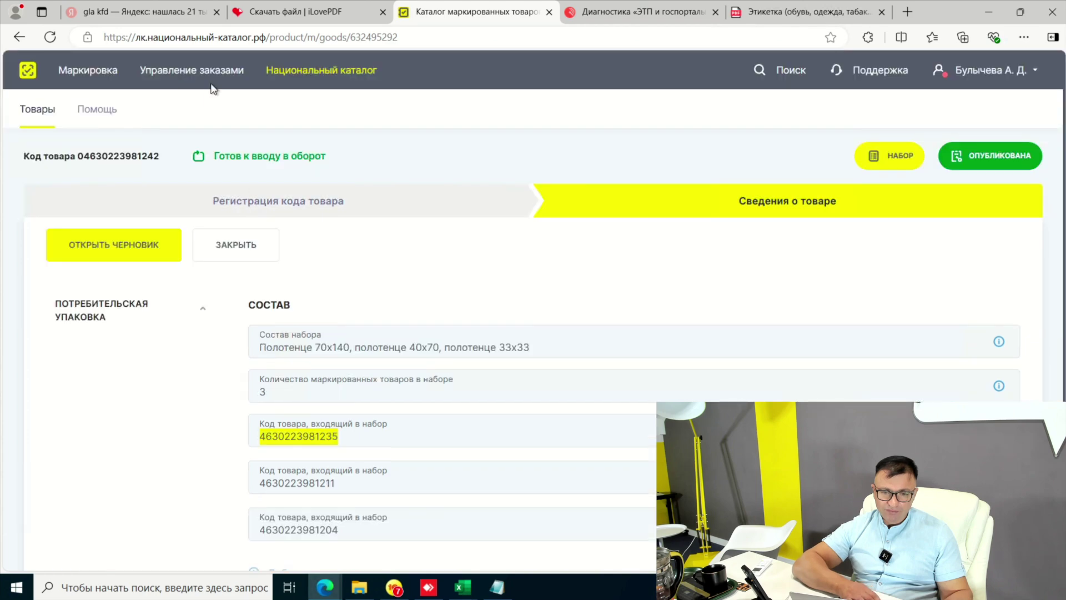
click(298, 78)
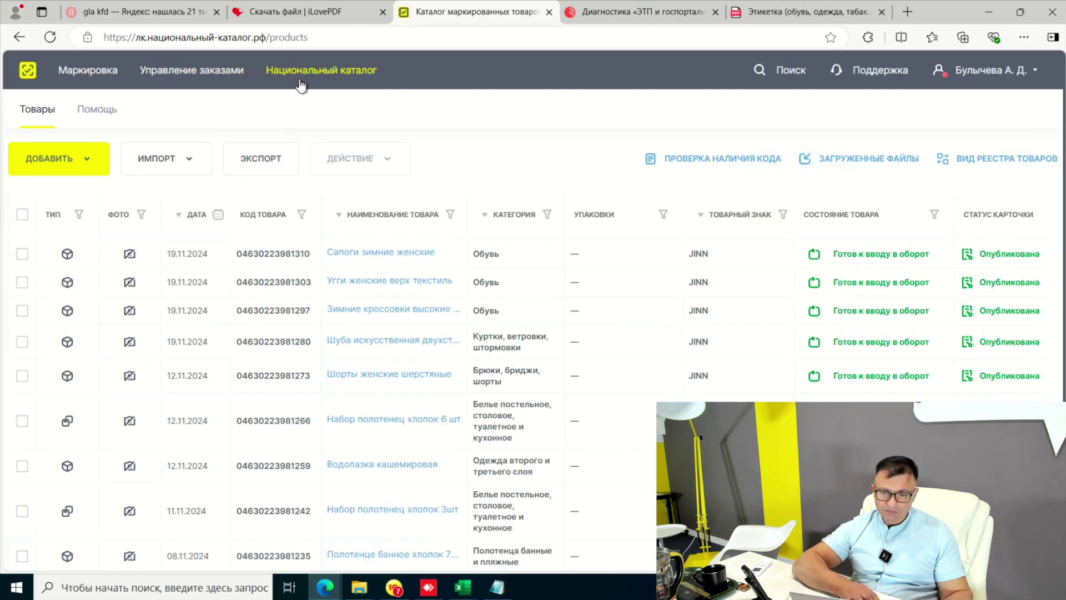
click(300, 215)
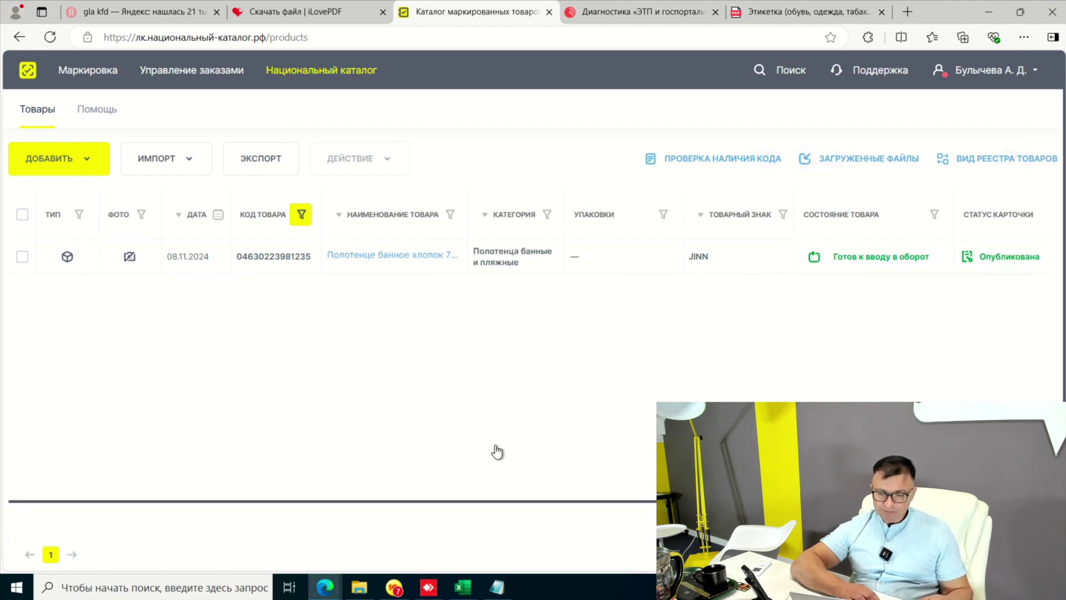
Step: Switch to Notepad and review the noted set code and the codes of the products it contains
click(496, 587)
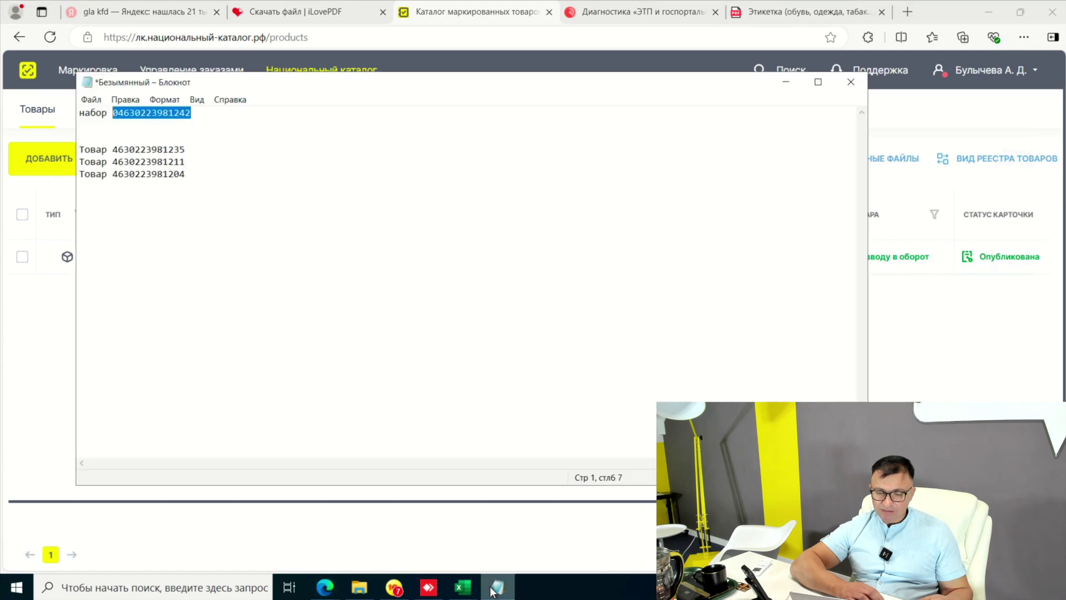
click(160, 111)
drag(190, 113, 108, 113)
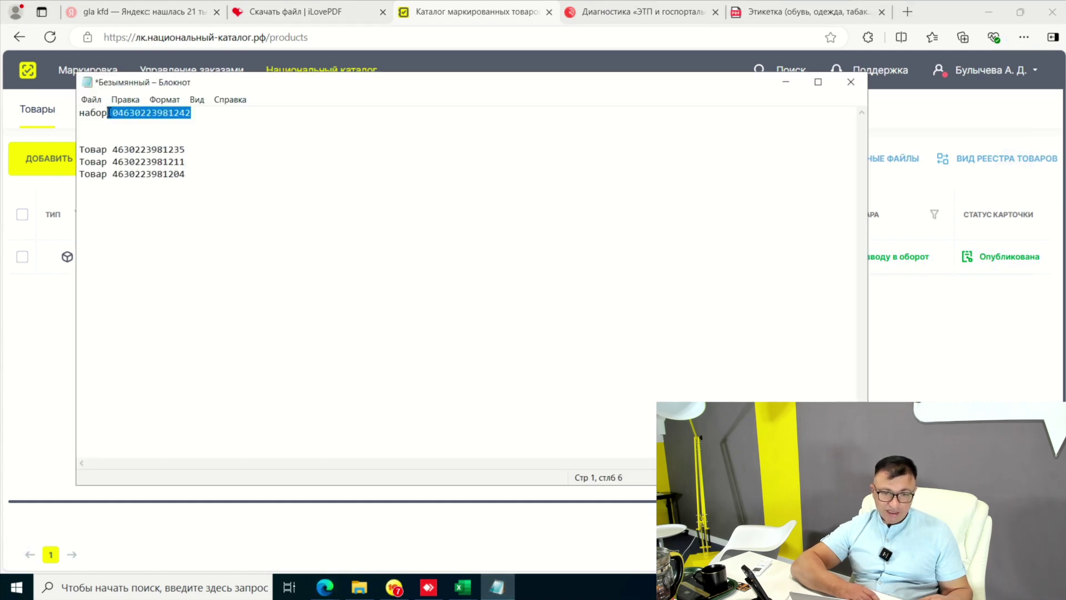
click(189, 150)
drag(189, 150, 118, 150)
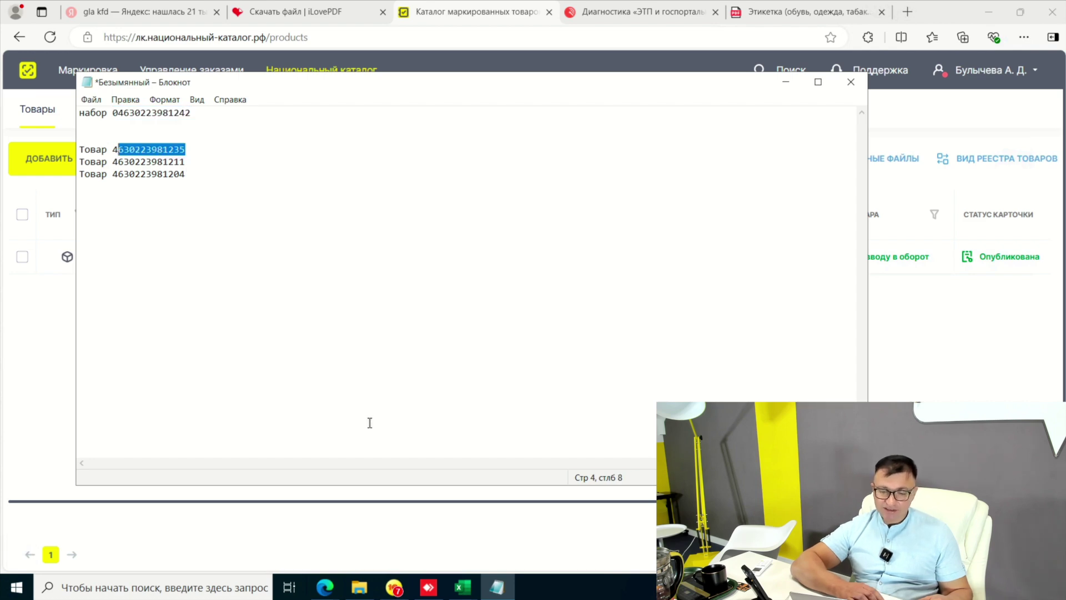
Step: Switch to 1С, close the open goods marking document and start a new "Заказ на эмиссию кодов маркировки СУЗ" at its goods table
click(392, 589)
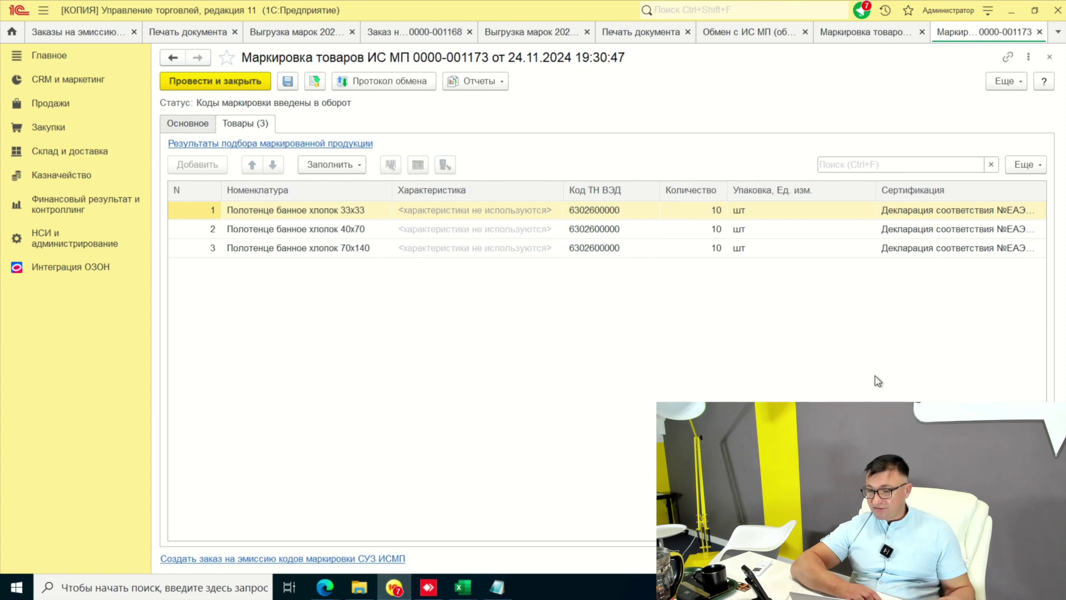
click(1039, 31)
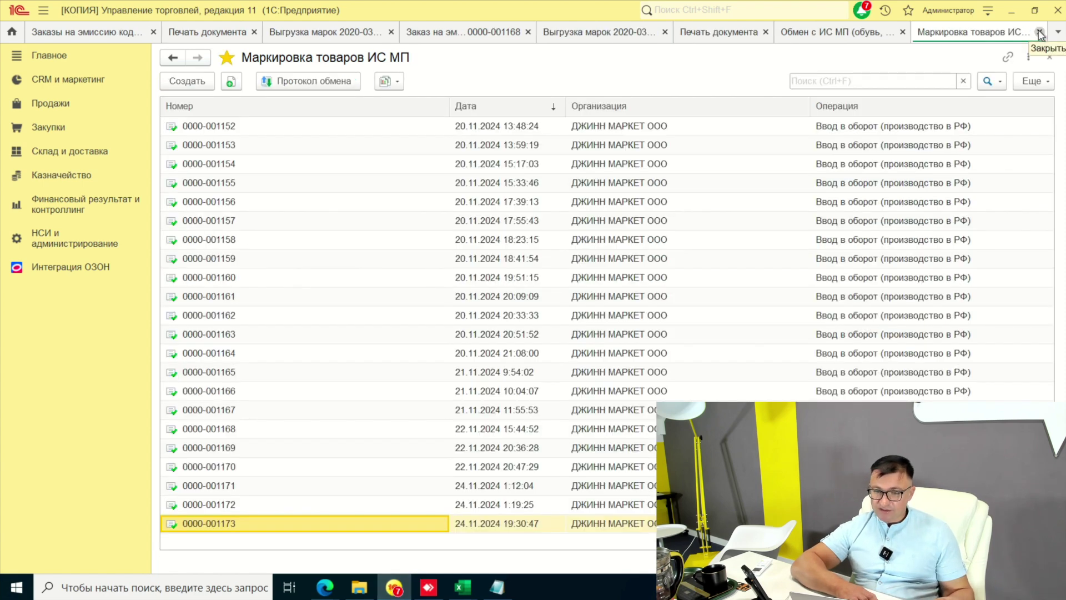
click(109, 32)
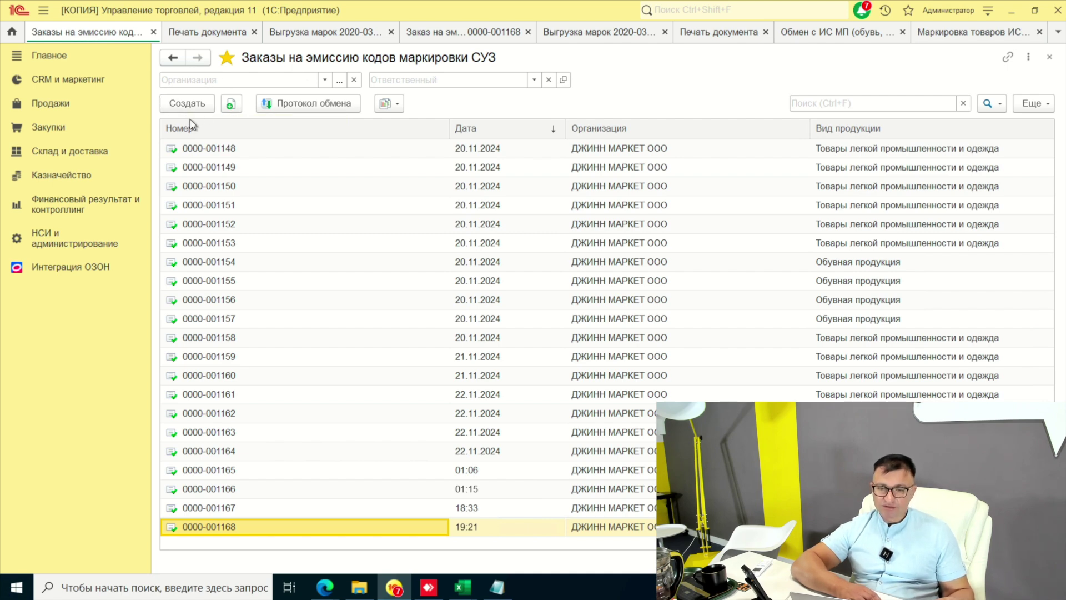
click(191, 104)
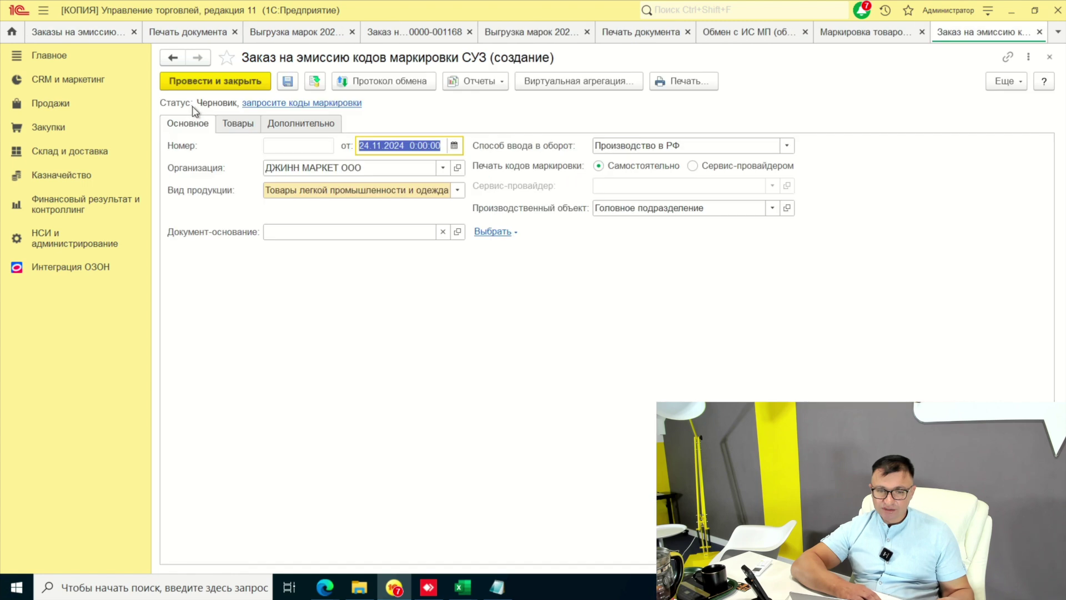
click(248, 127)
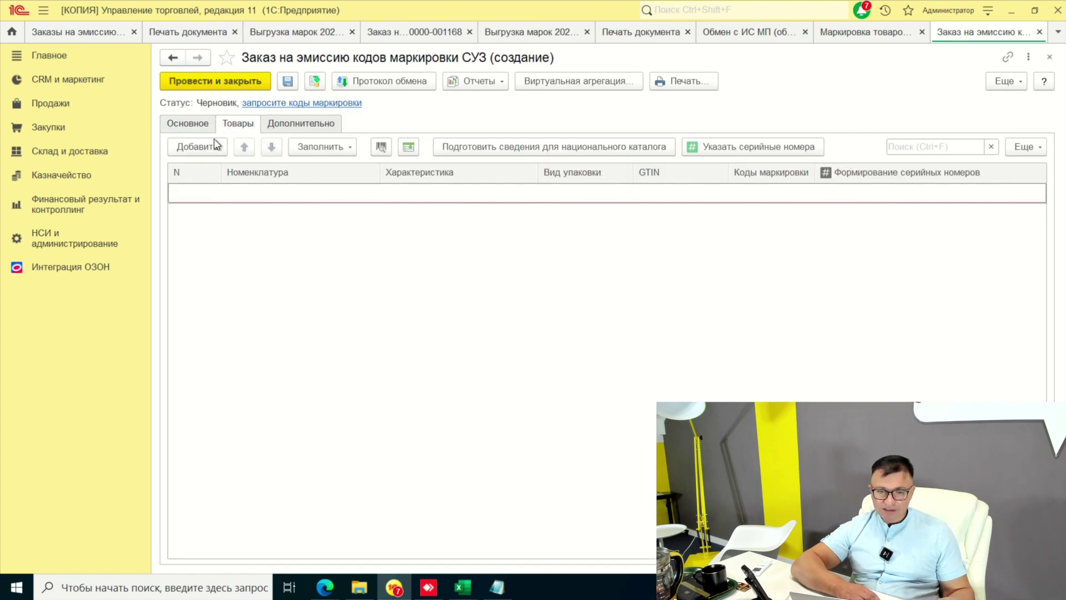
click(381, 147)
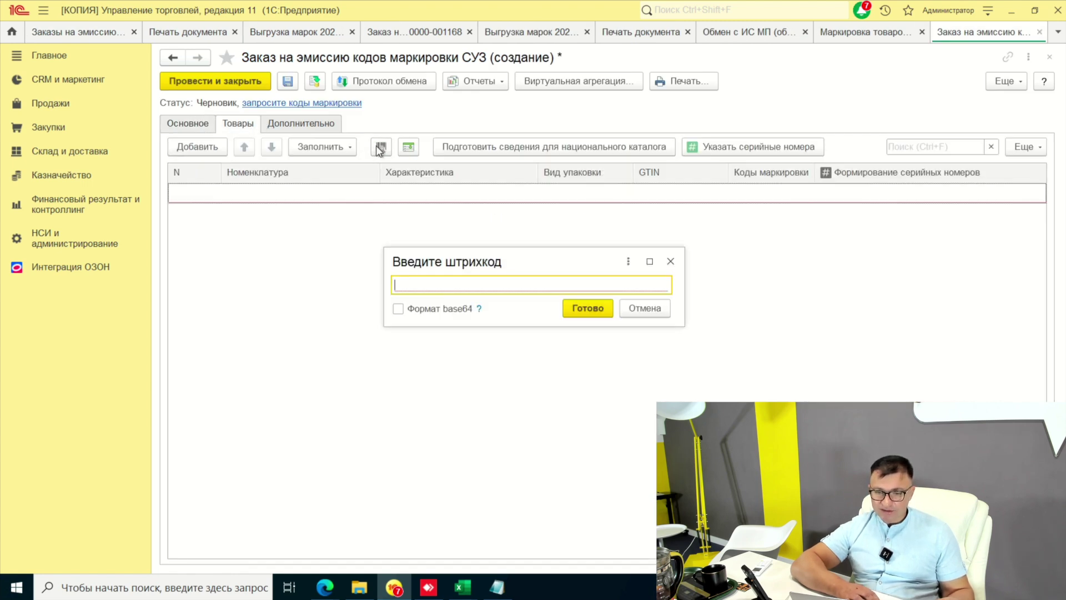
mouse_move(497, 586)
click(534, 525)
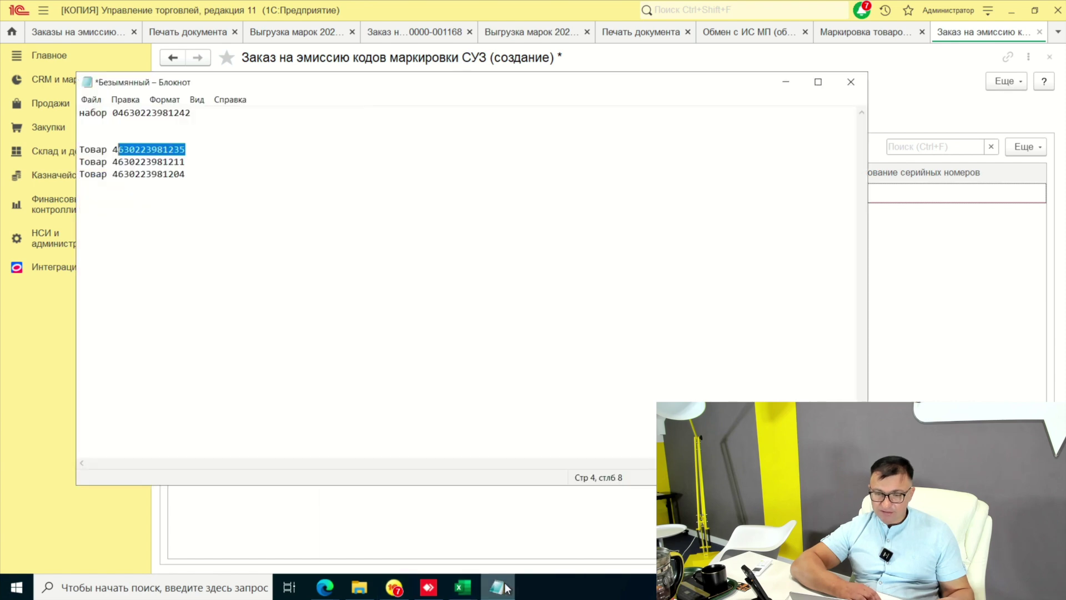
drag(191, 112, 114, 111)
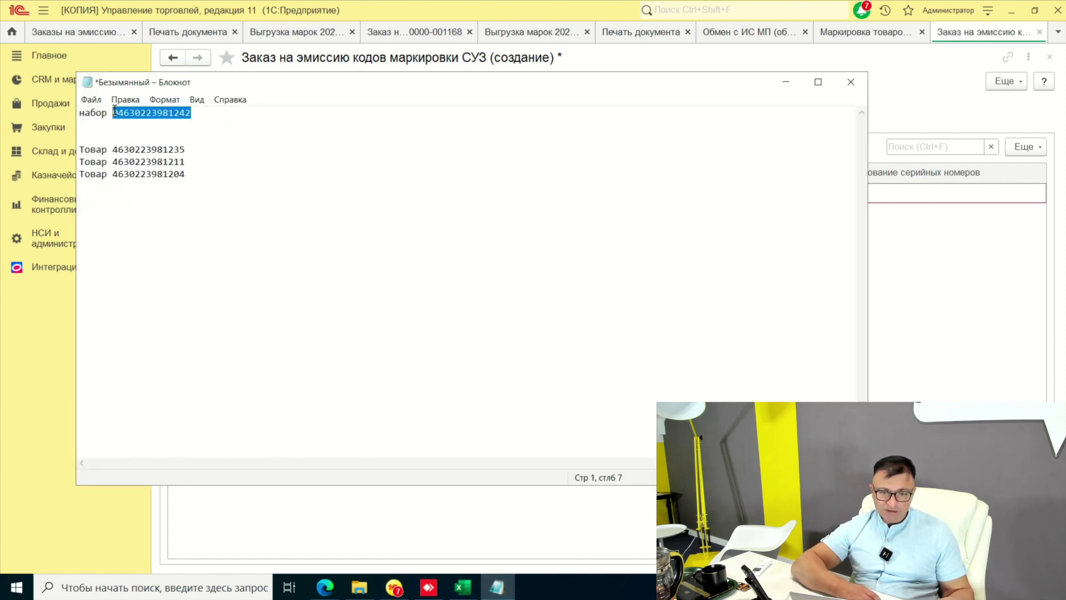
right_click(114, 111)
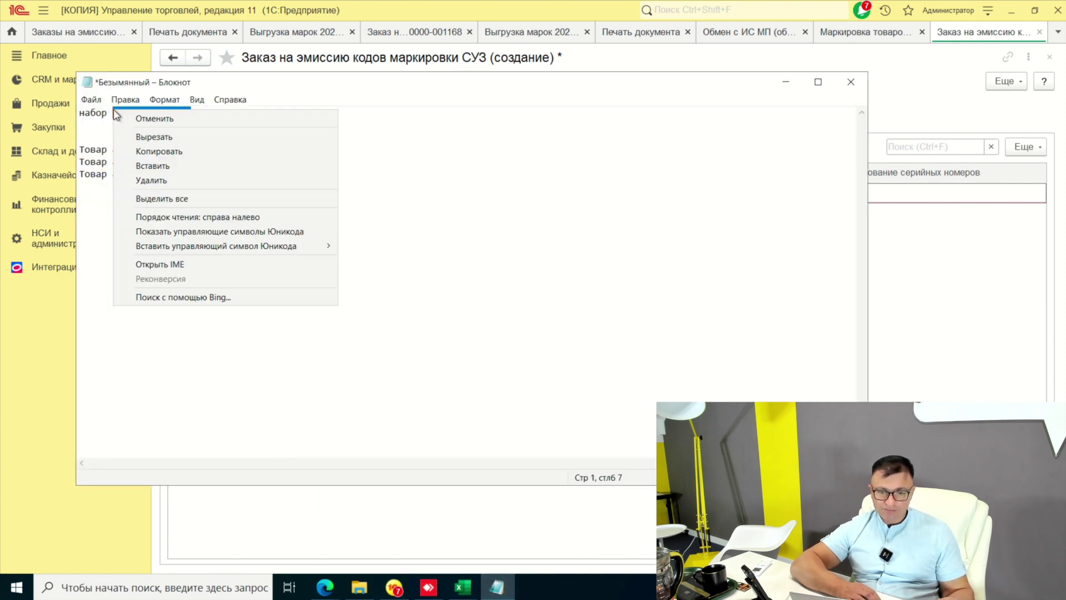
click(157, 149)
key(alt+Tab)
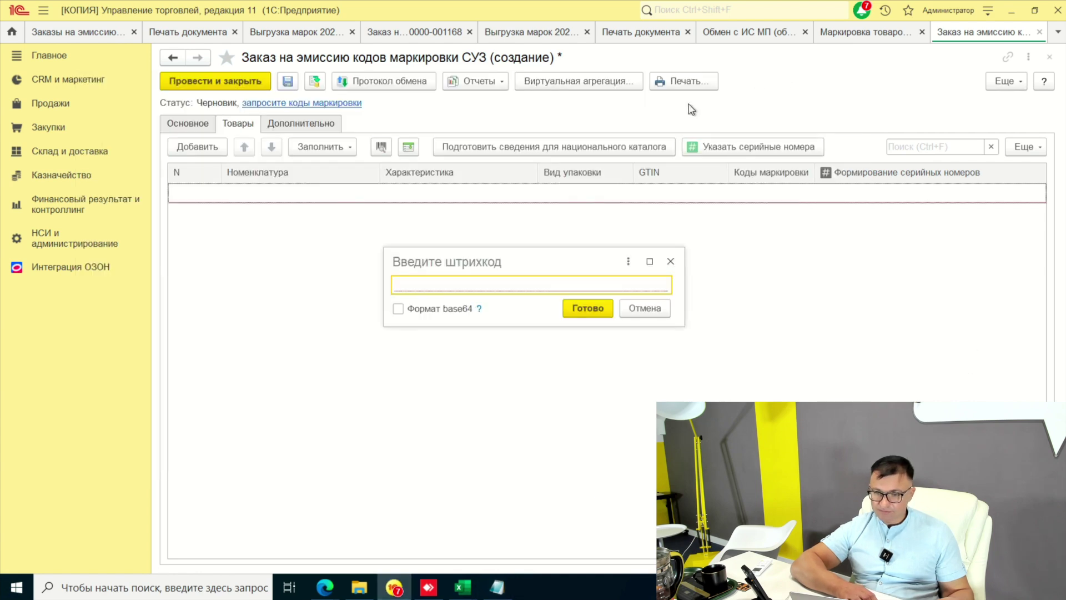
click(443, 284)
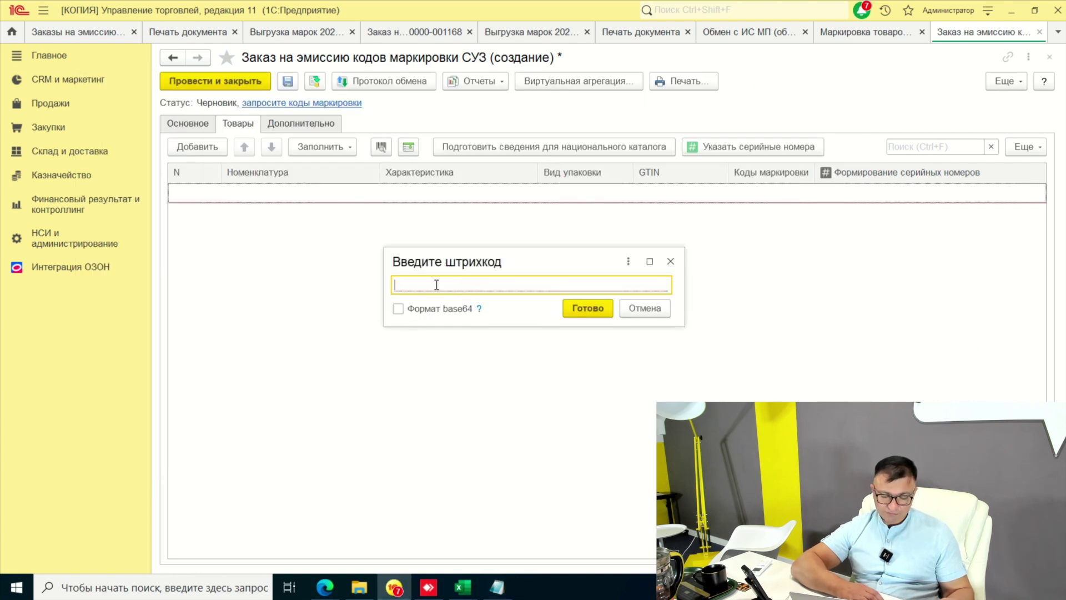
key(ctrl+v)
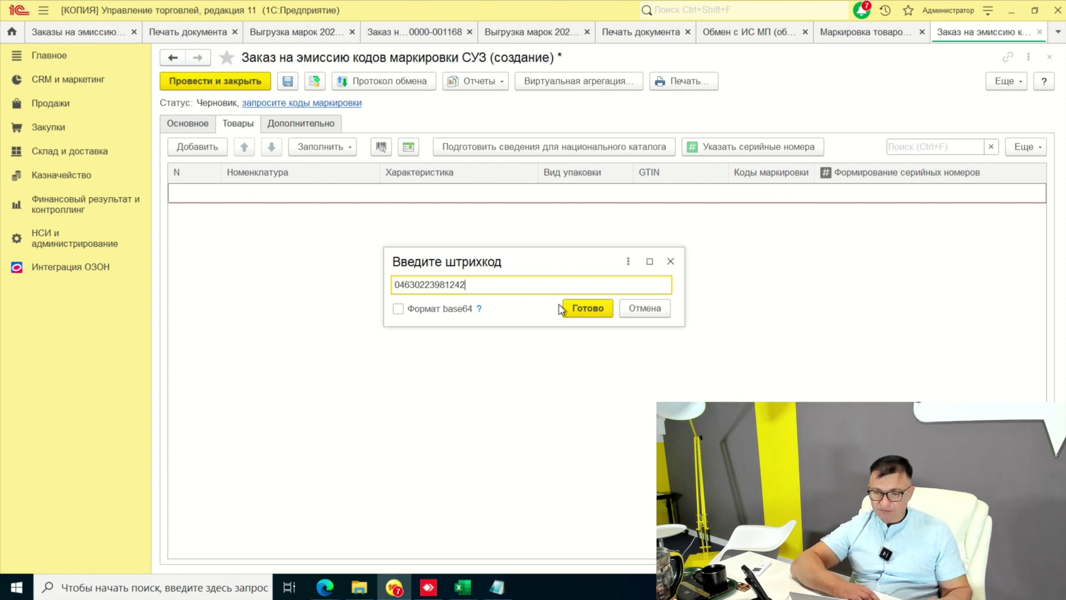
click(583, 309)
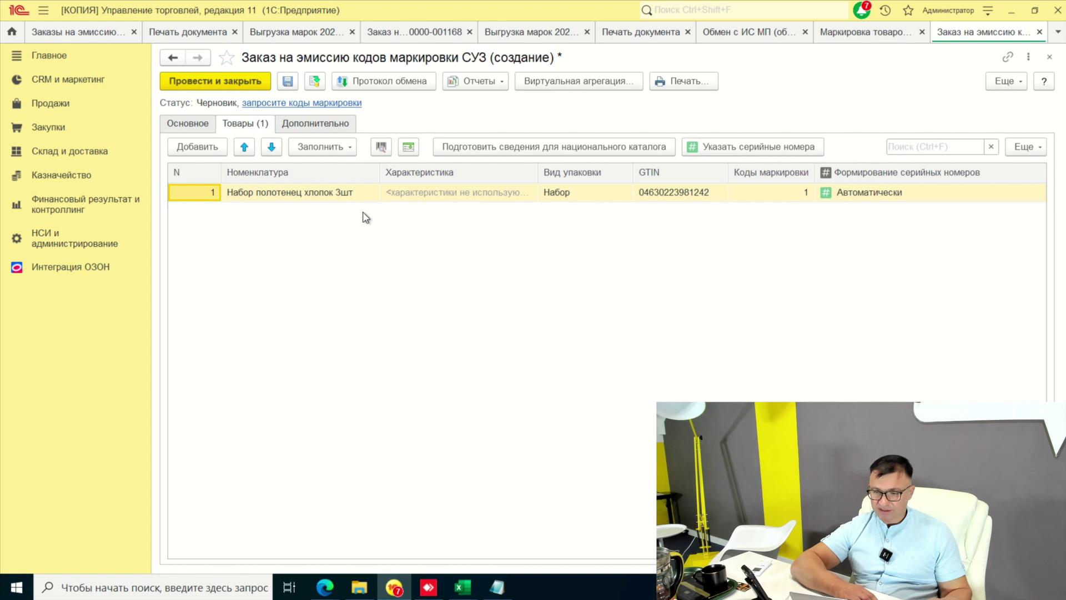
click(381, 146)
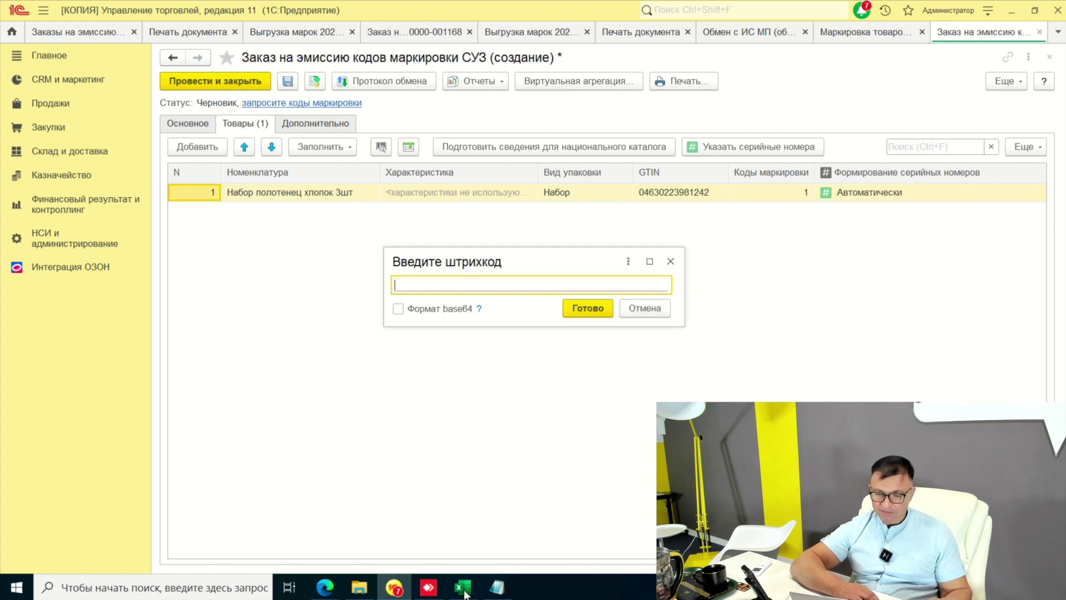
click(497, 586)
drag(188, 149, 115, 147)
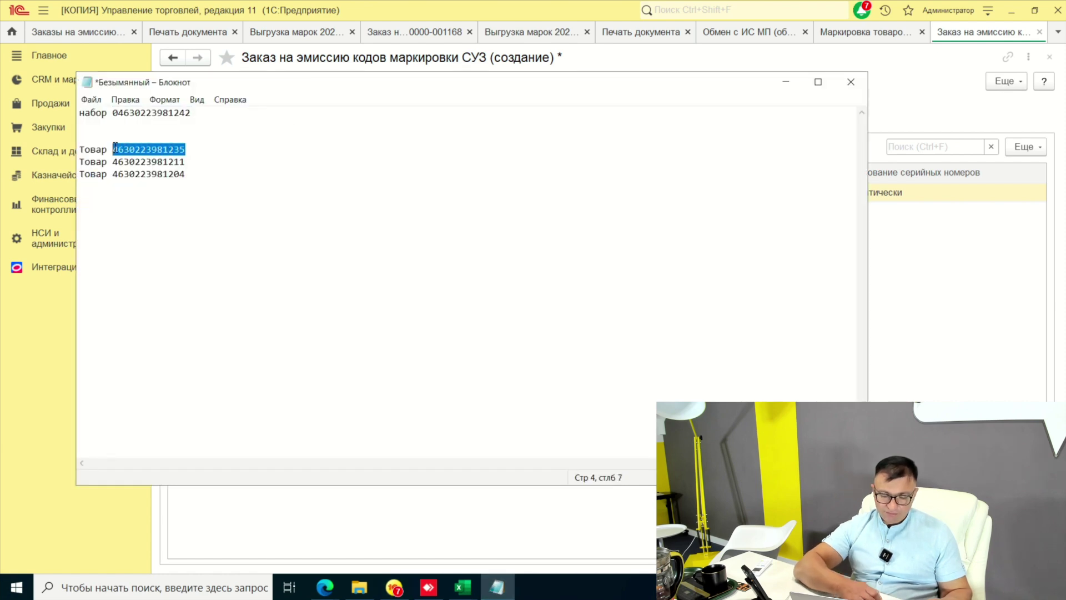
click(950, 319)
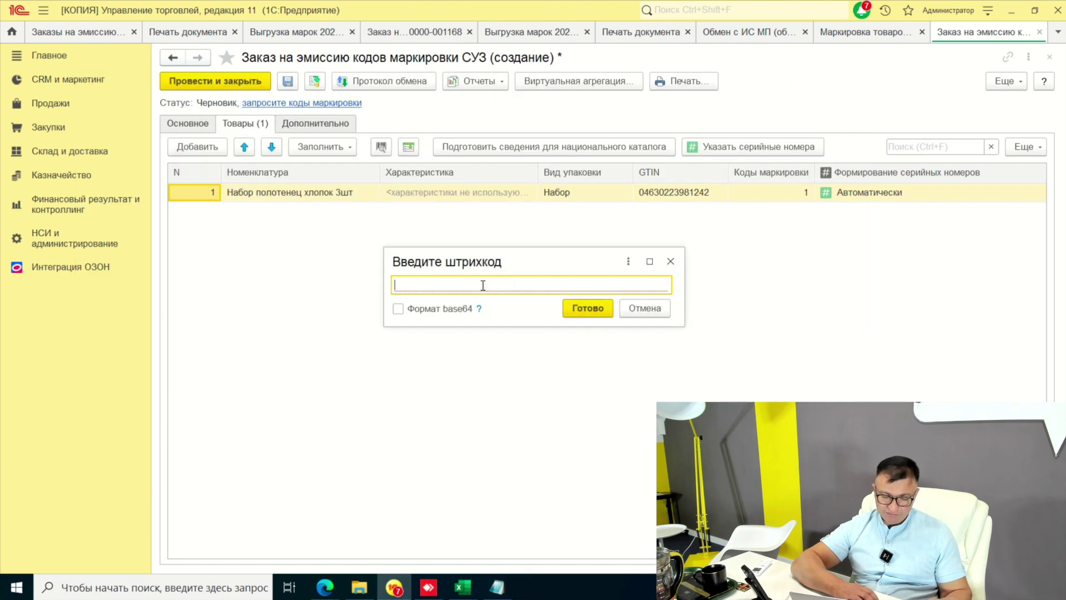
key(ctrl+v)
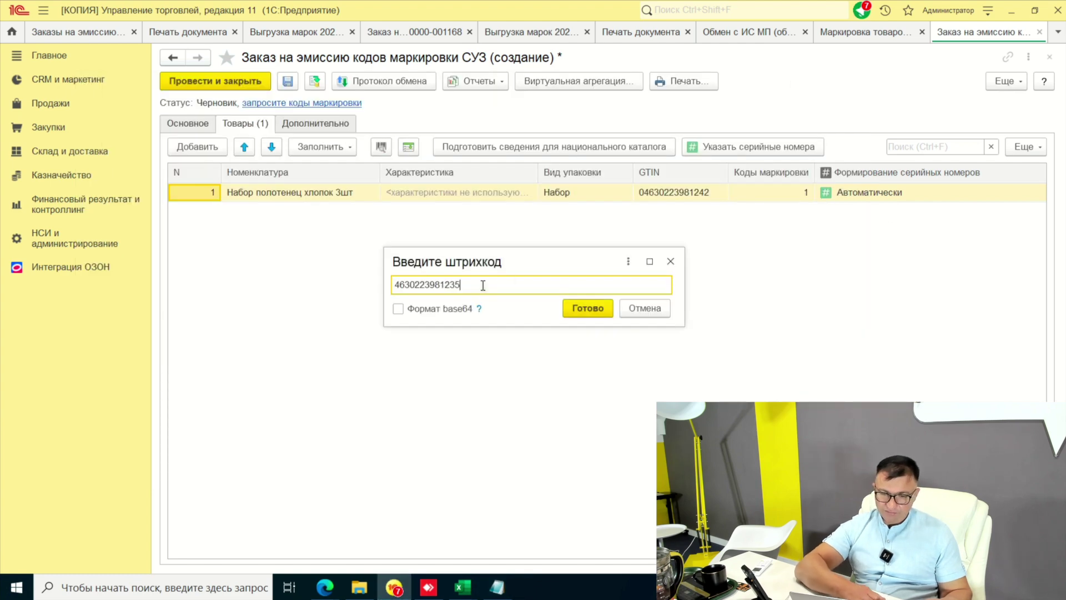
click(599, 308)
click(497, 587)
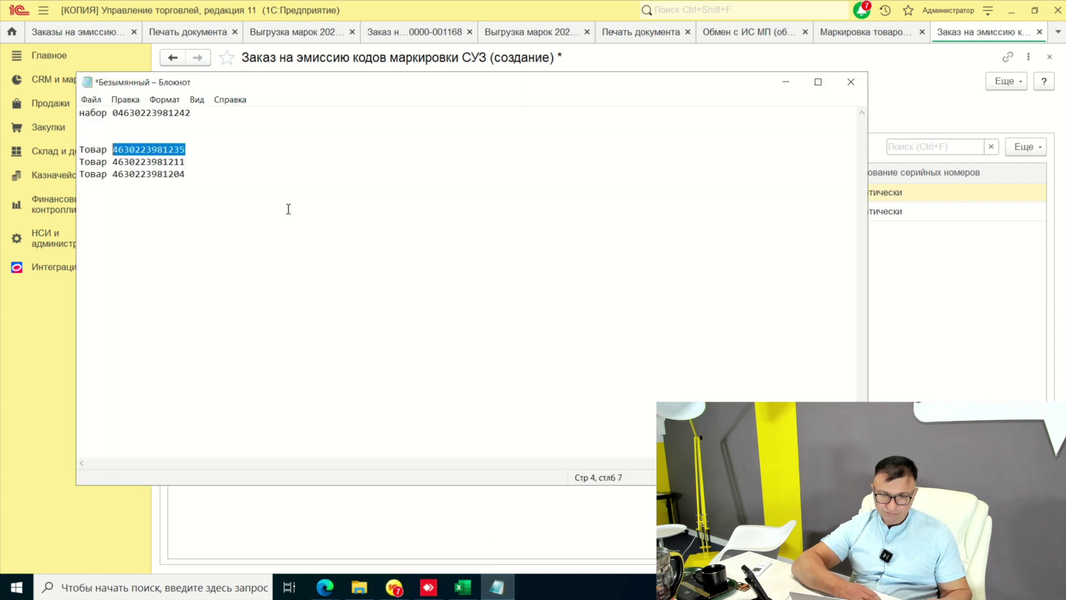
drag(205, 161, 111, 161)
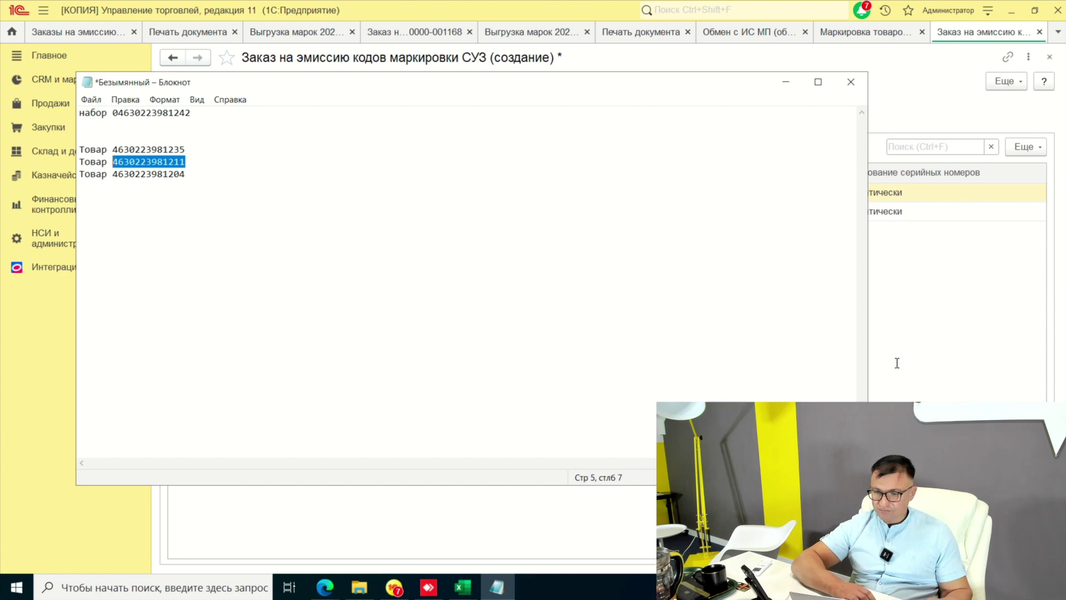
key(alt+Tab)
click(381, 147)
key(ctrl+v)
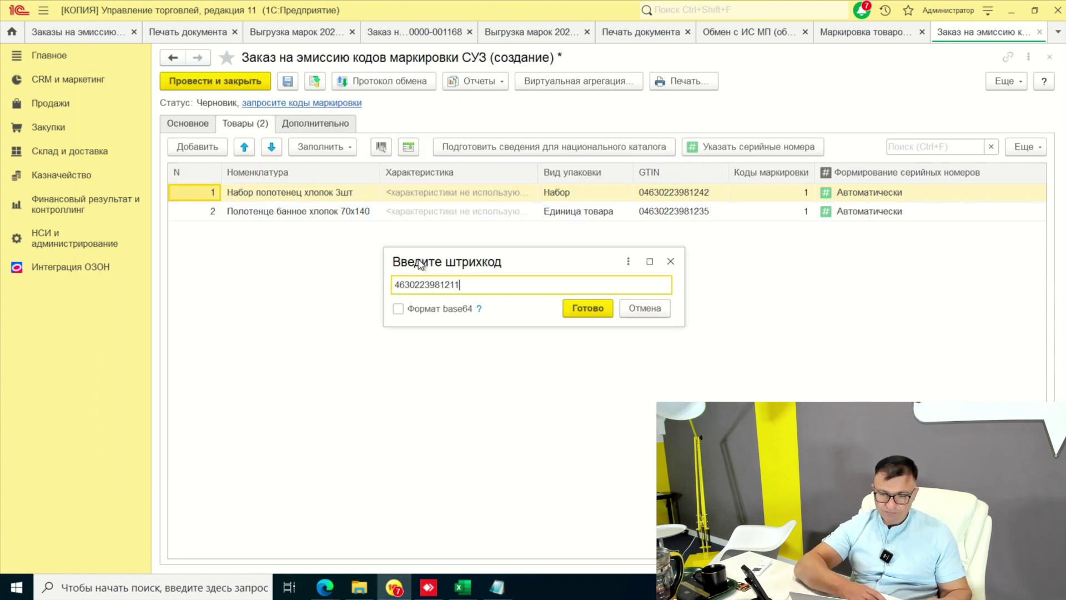
click(590, 311)
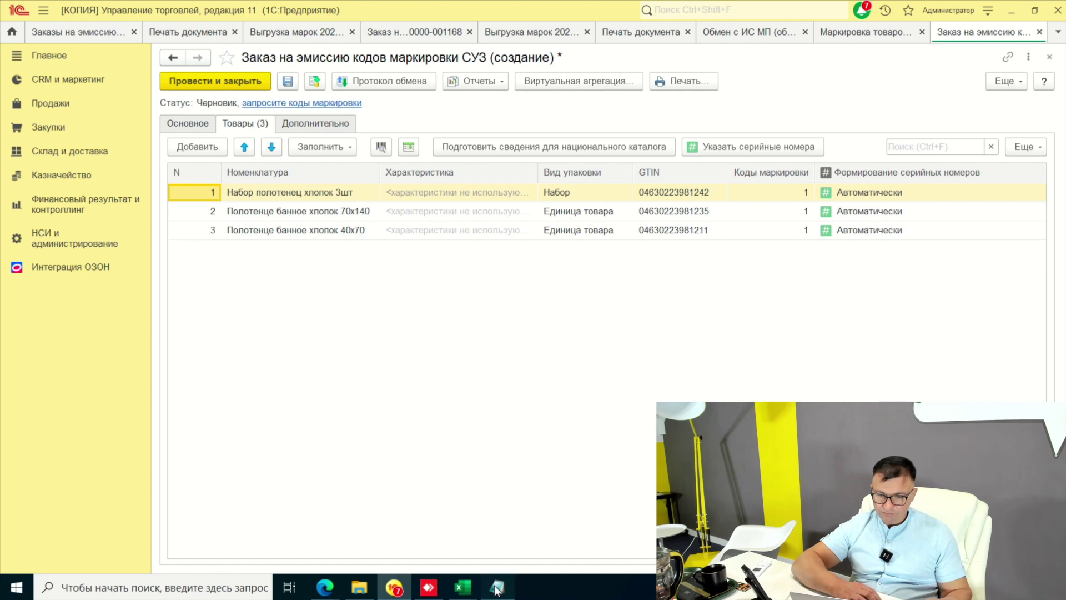
click(497, 587)
drag(195, 177, 117, 177)
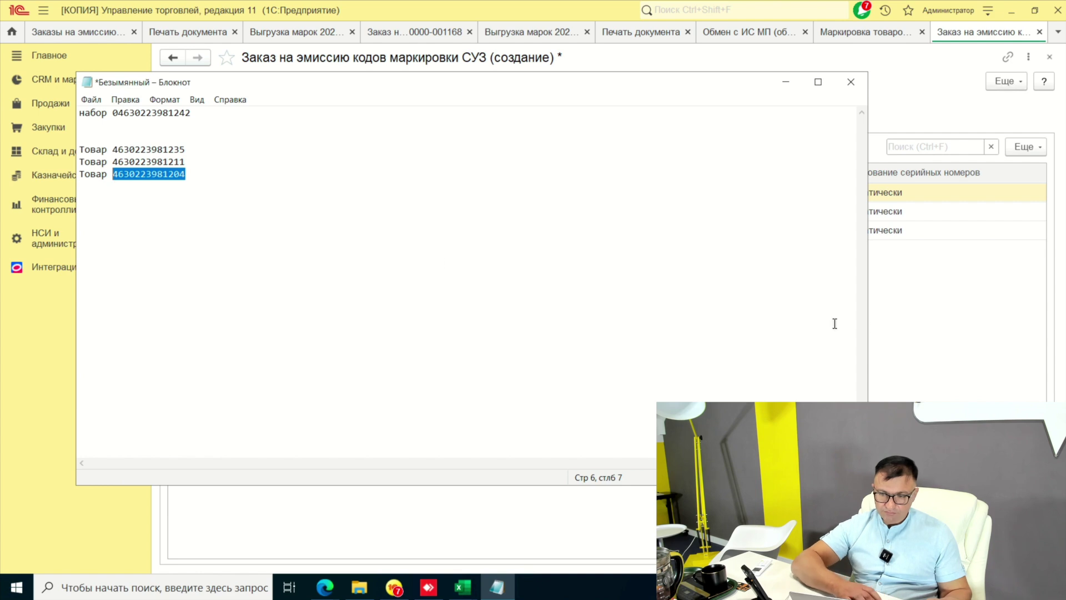
click(965, 361)
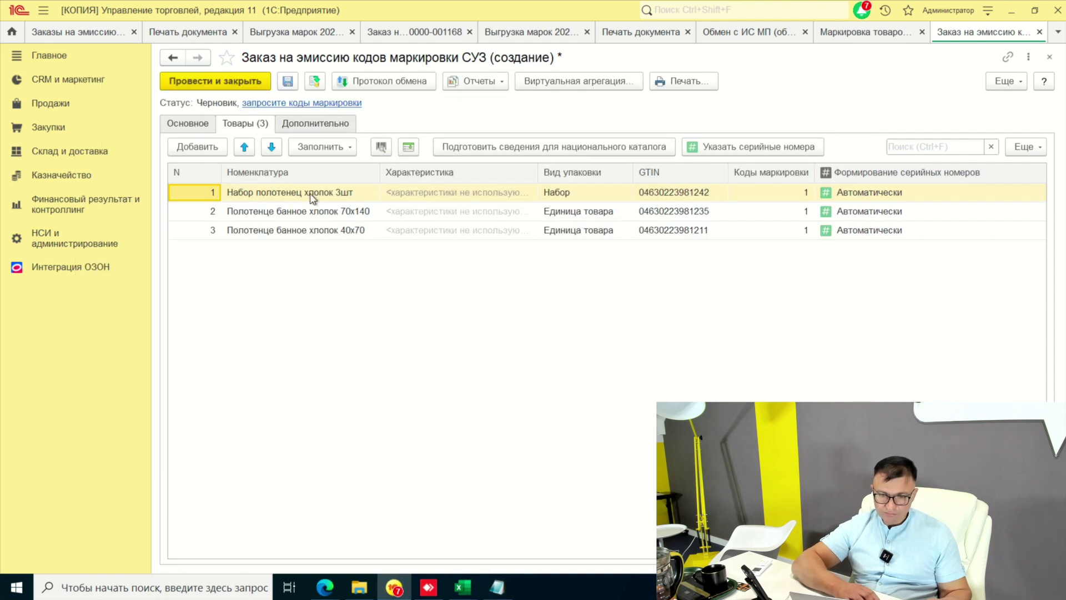
click(216, 148)
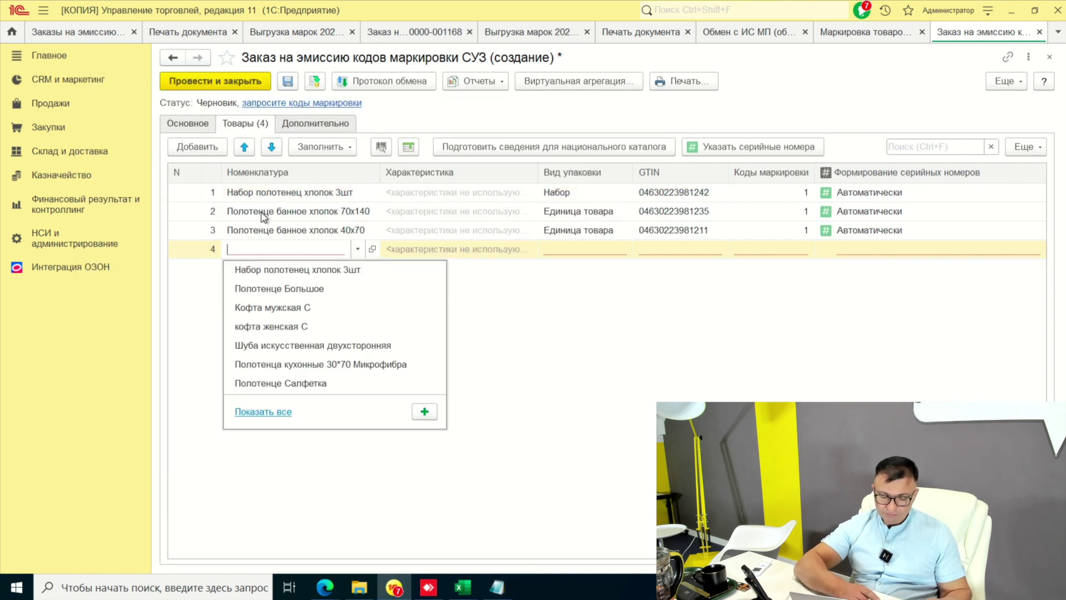
click(382, 148)
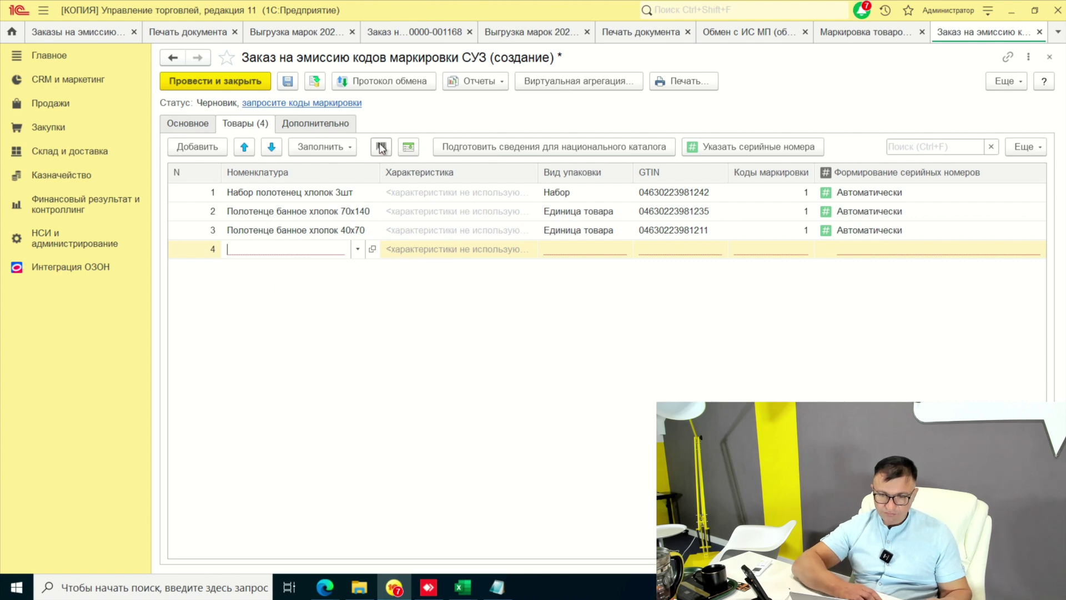
click(381, 147)
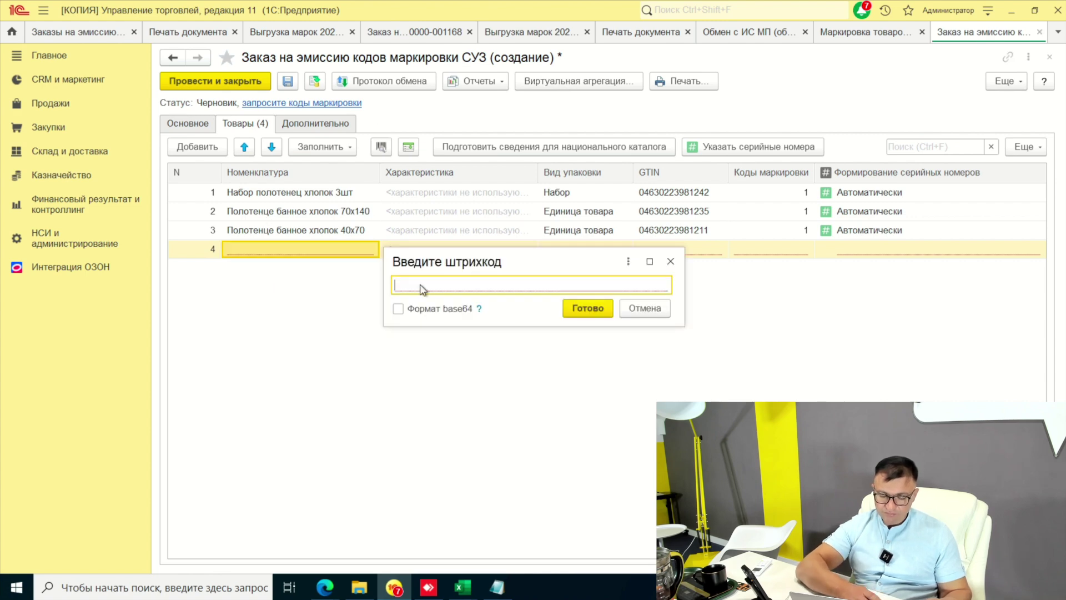
text(04630223981204)
click(588, 308)
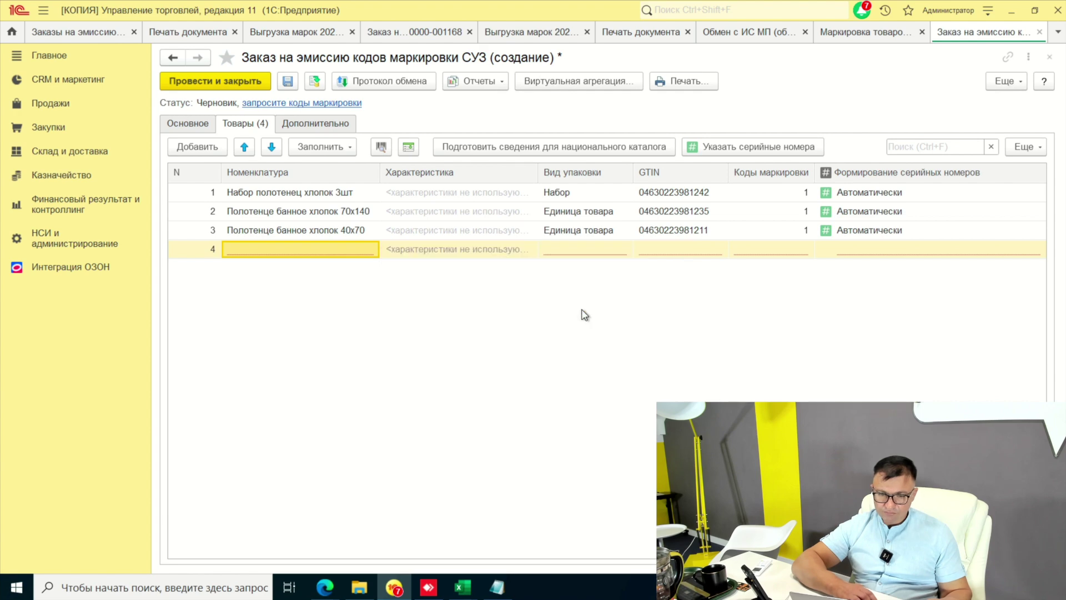
right_click(284, 246)
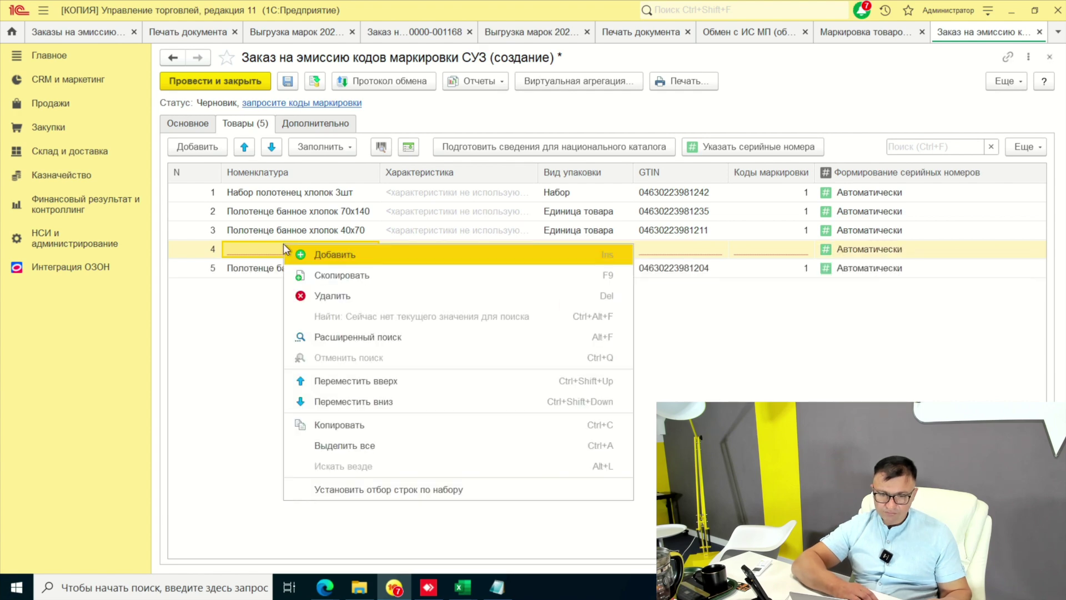
click(319, 295)
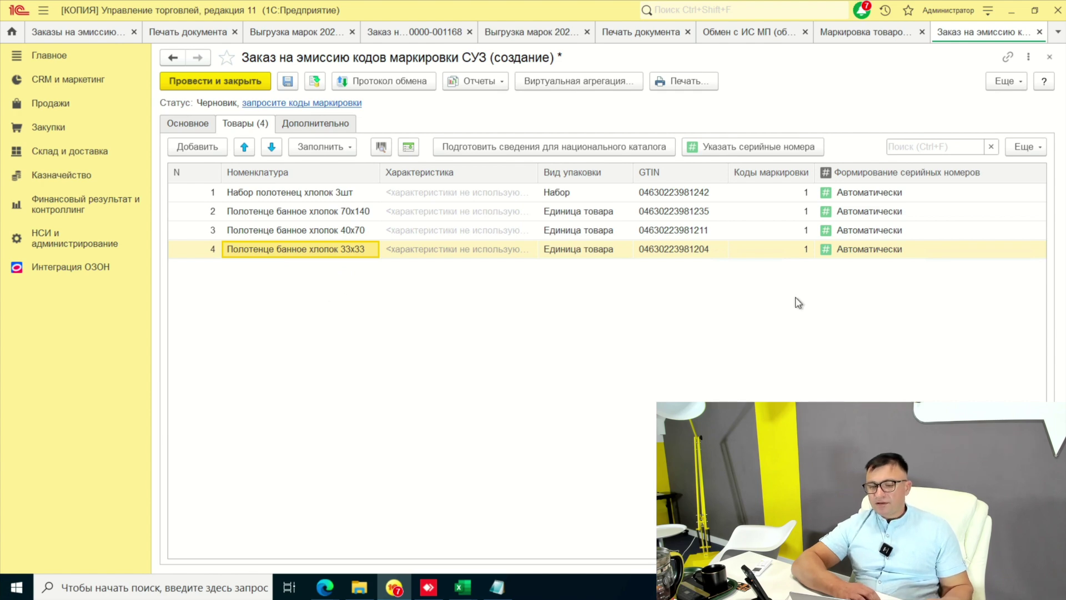
Step: Set the number of marking codes to 15 for the towel set and each of the three towels
click(784, 199)
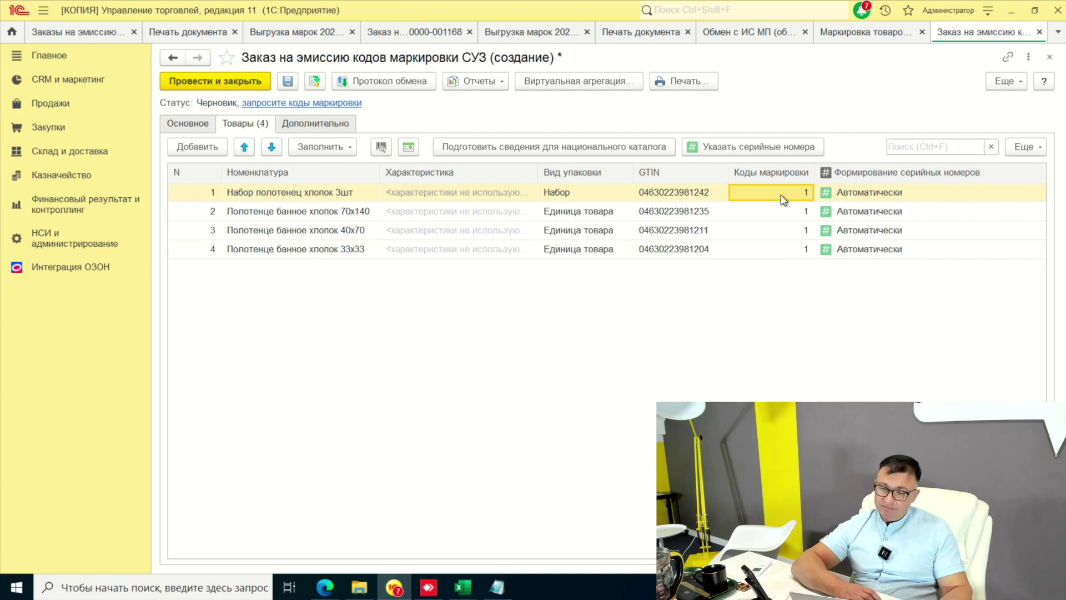
click(783, 196)
text(5)
click(781, 211)
click(780, 212)
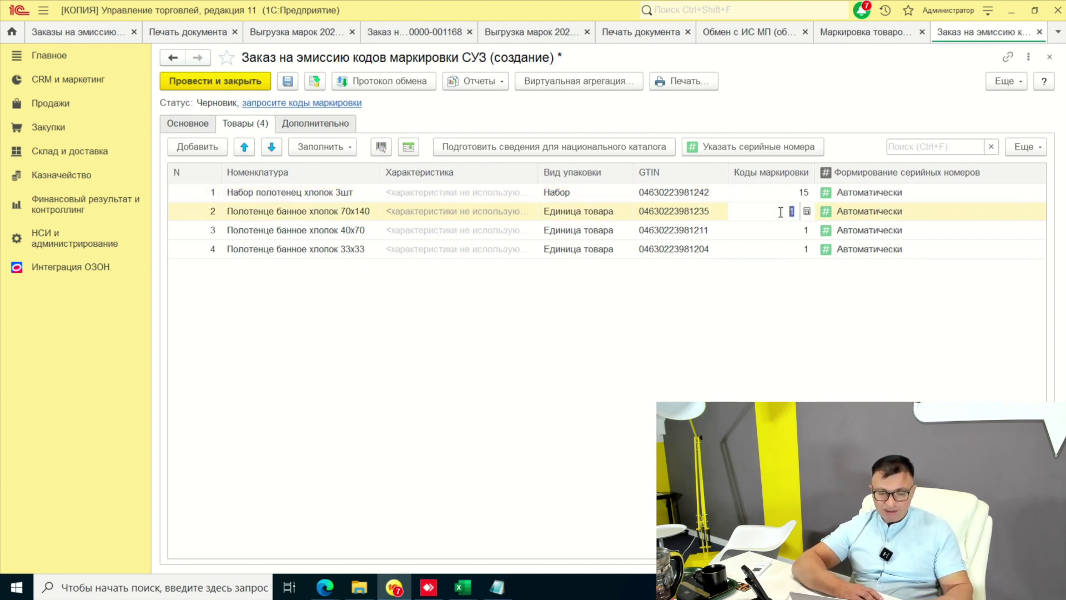
text(5)
click(779, 228)
click(779, 229)
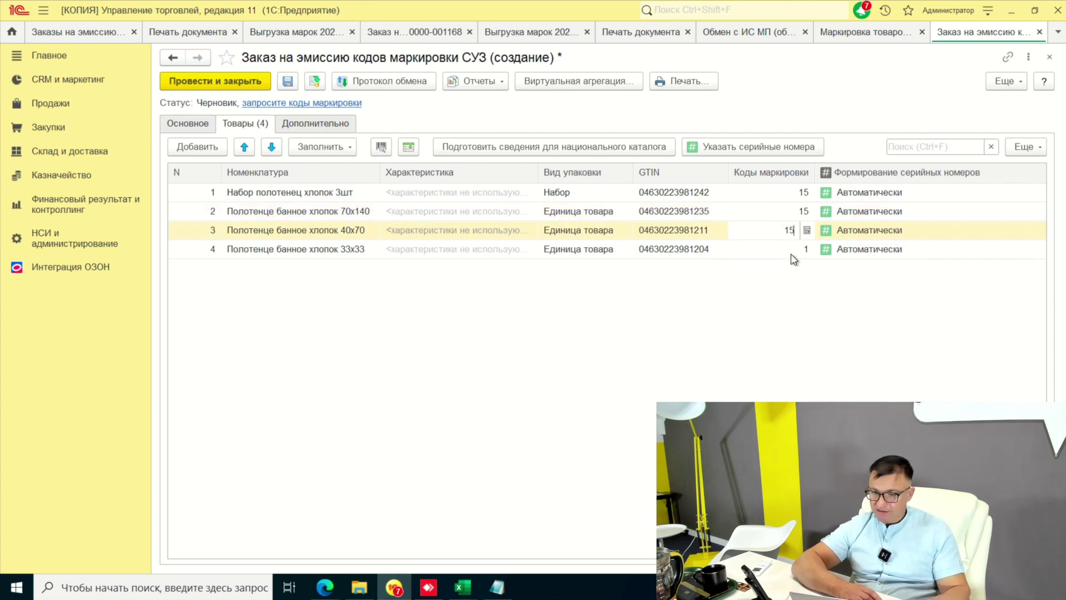
click(792, 252)
click(792, 251)
text(5)
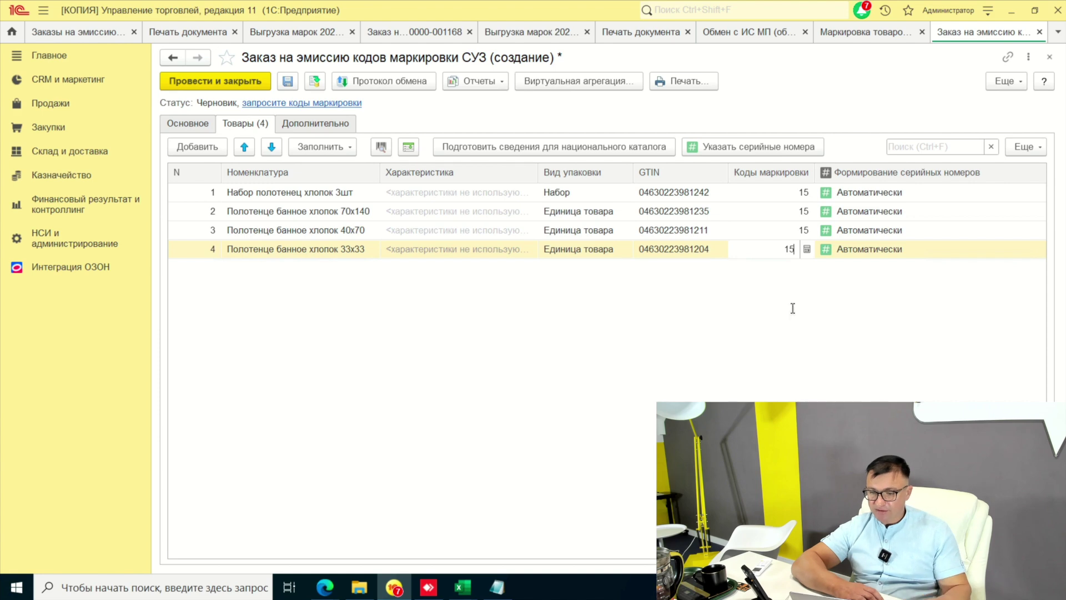
click(794, 315)
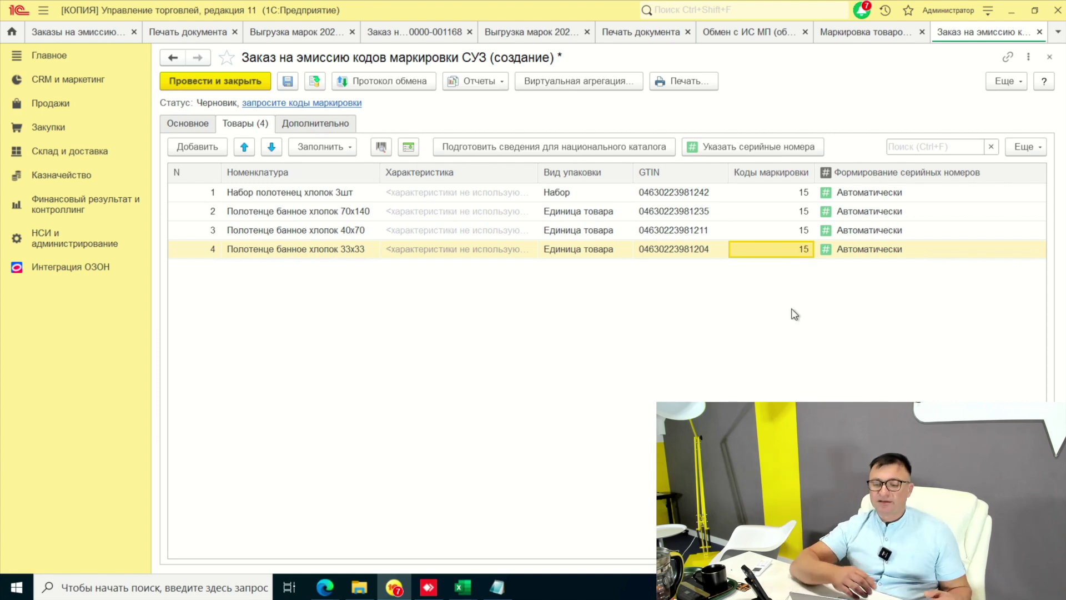
Step: Request the marking codes for the emission order, agreeing to post the document
click(320, 103)
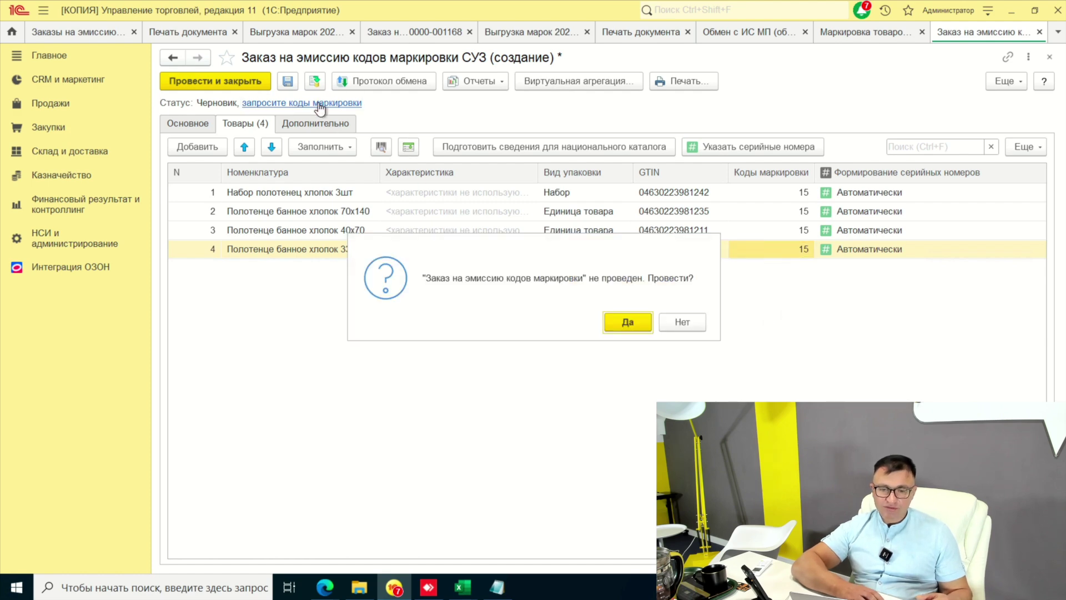
click(633, 327)
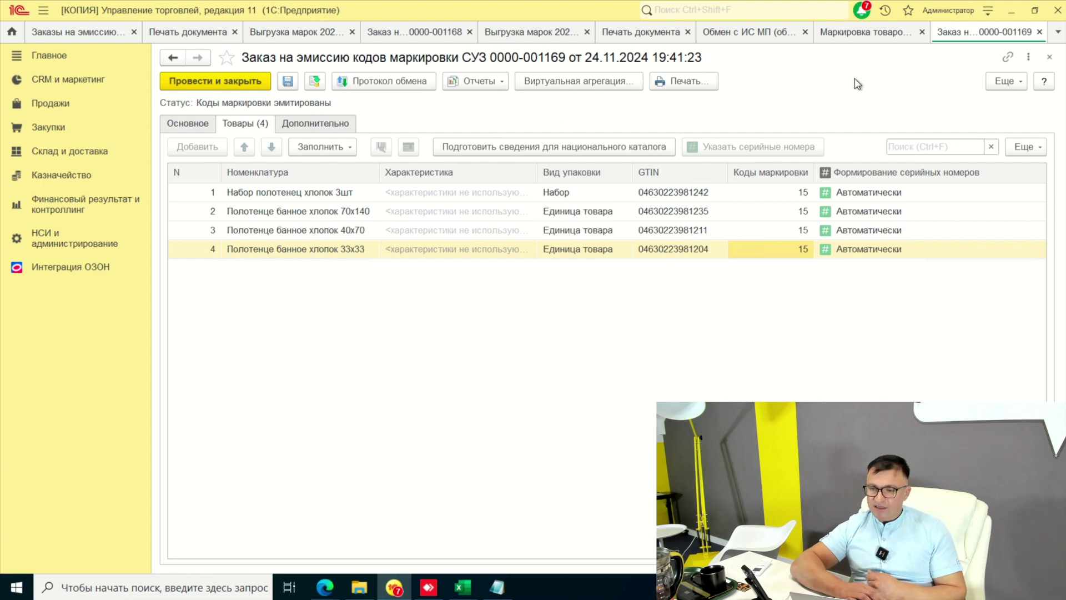
Step: Open the recently used external processing file ВыгрузкаЭмитированныхМарок.epf
click(987, 12)
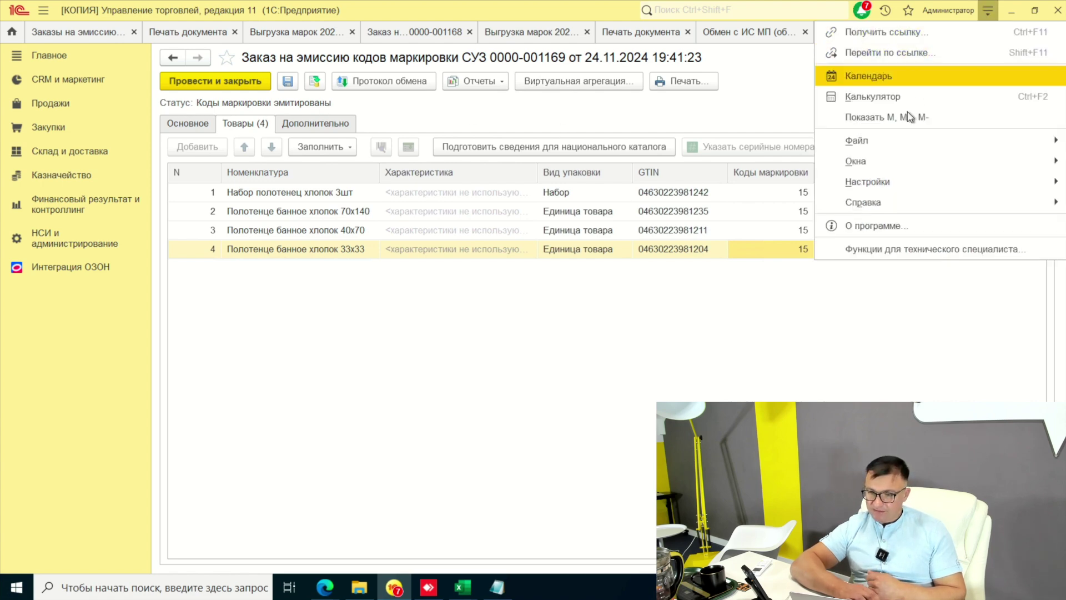
mouse_move(890, 139)
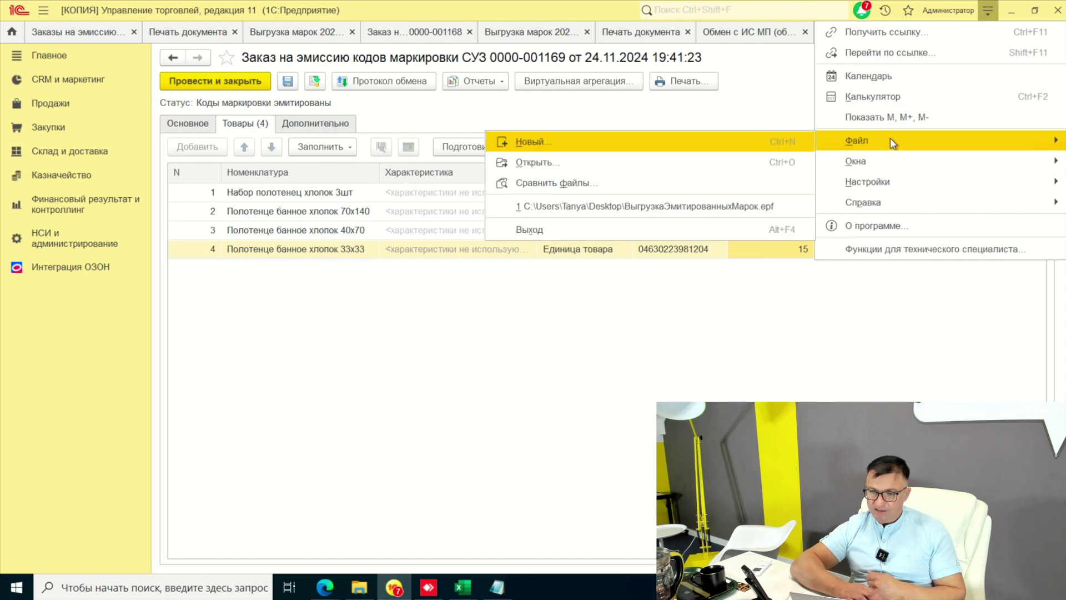
click(589, 203)
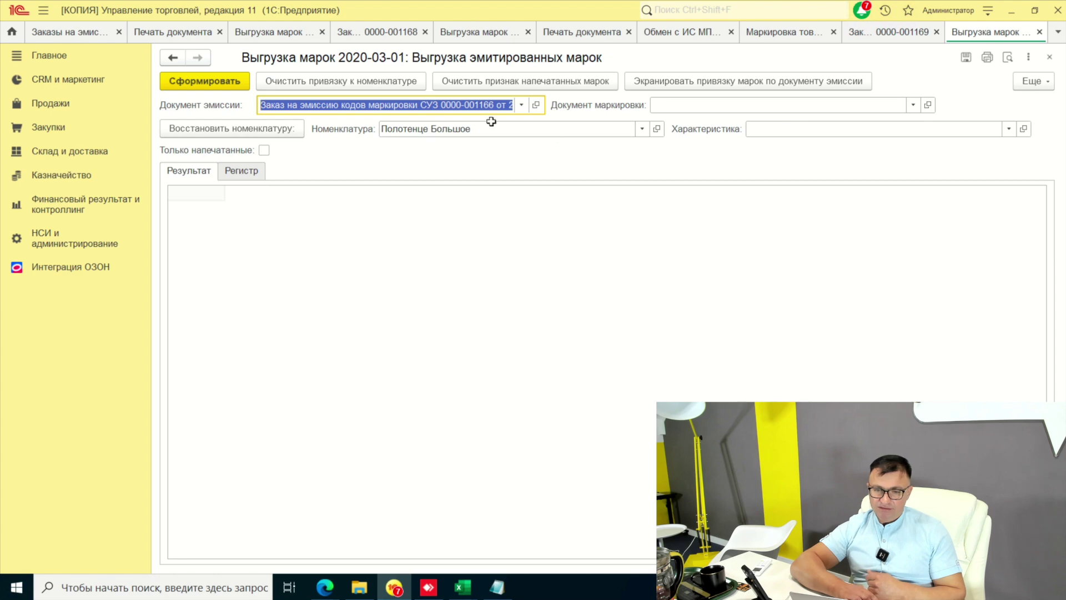
Step: Choose the emission order dated 24.11.2024 19:41:23 as the "Документ эмиссии" and generate its list of marking codes
click(521, 104)
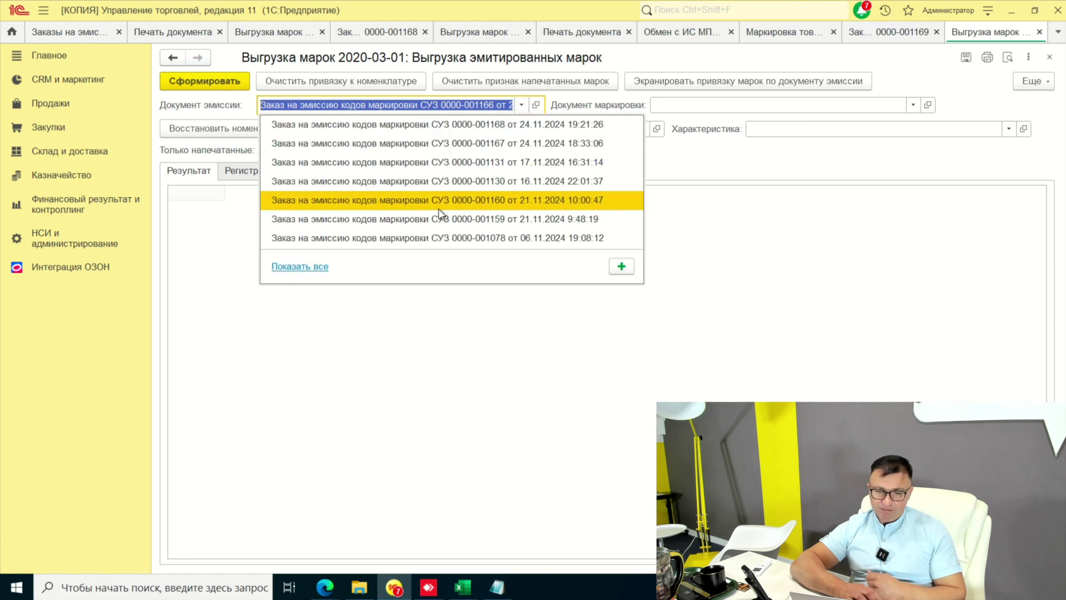
click(294, 267)
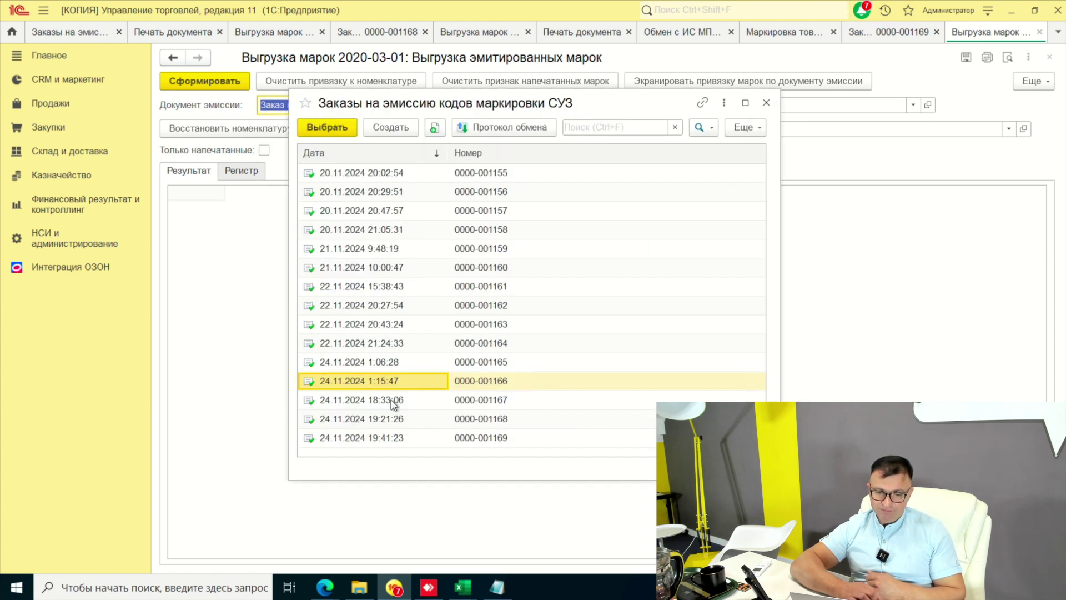
click(373, 437)
click(340, 127)
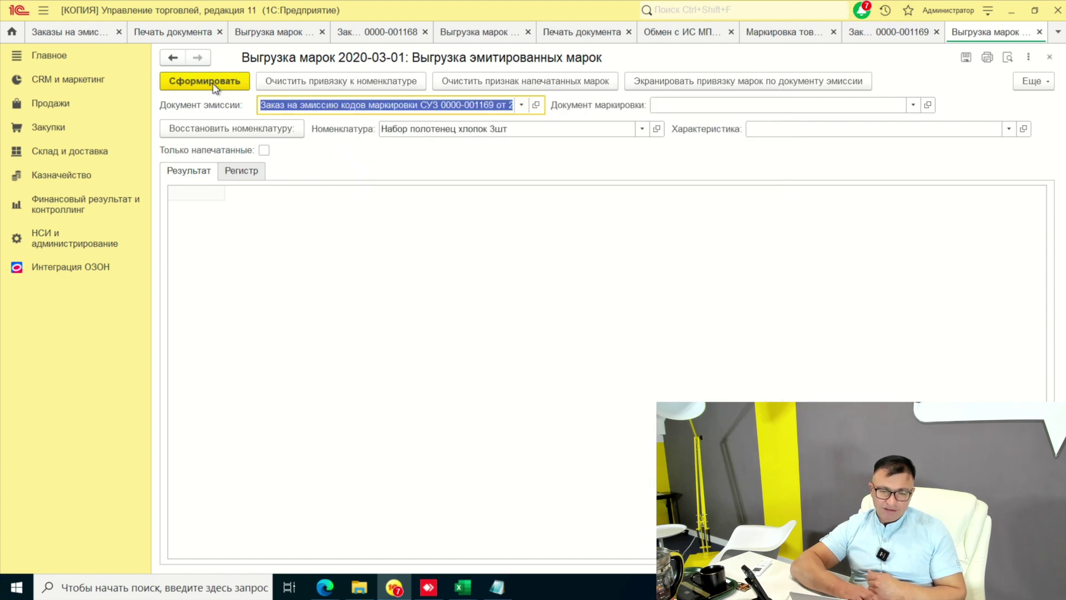
click(195, 83)
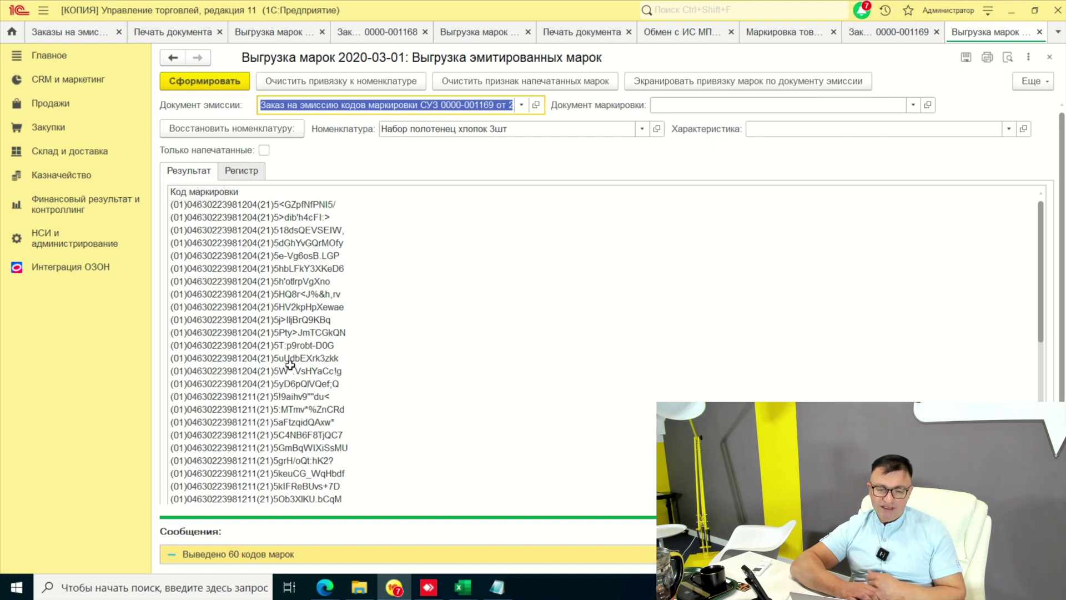
Step: Start saving the generated code list, creating a folder named "Тест 15" on the Рабочий стол and opening it as the destination
click(966, 57)
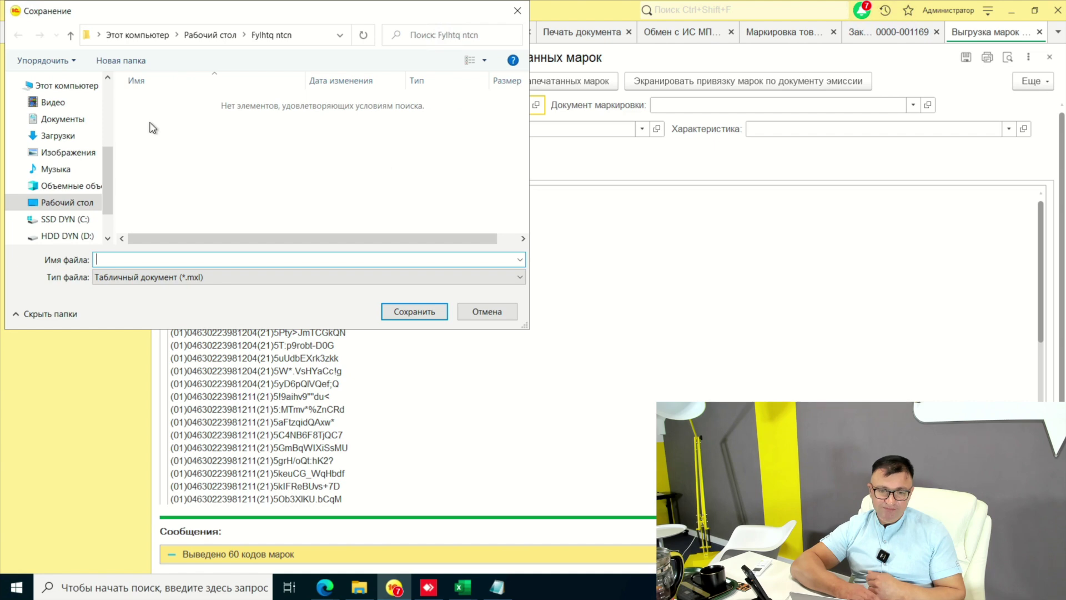
click(54, 205)
click(136, 61)
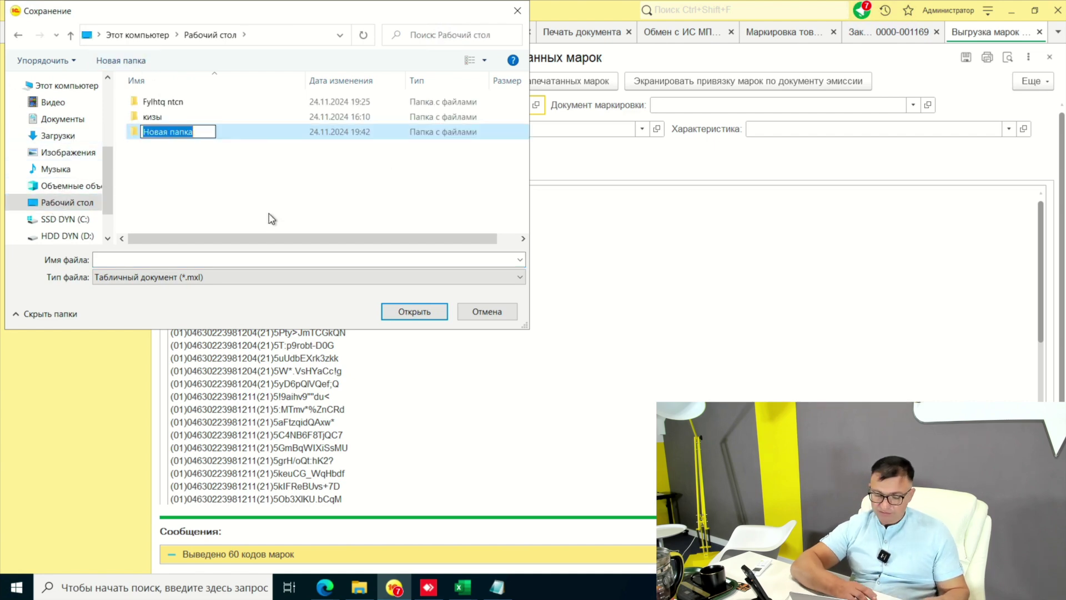
text(Т)
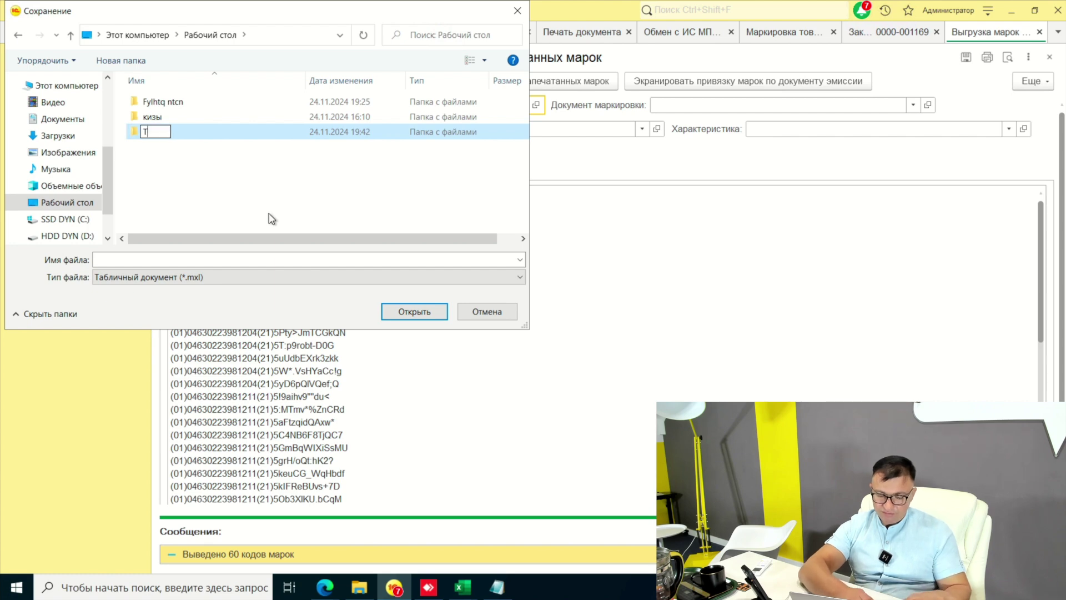
text(ест 15)
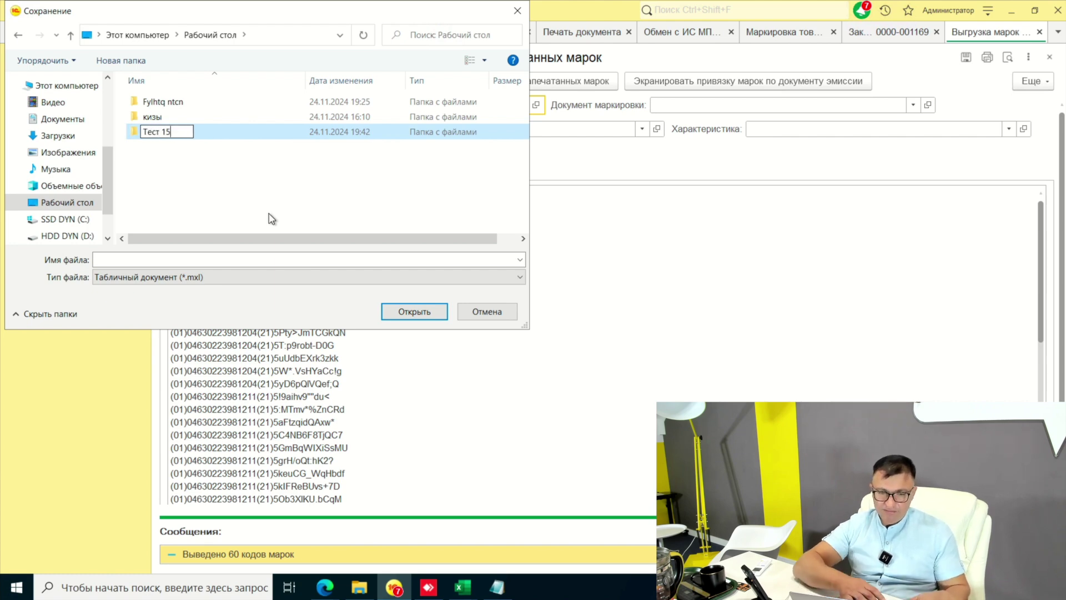
key(Return)
key(Return)
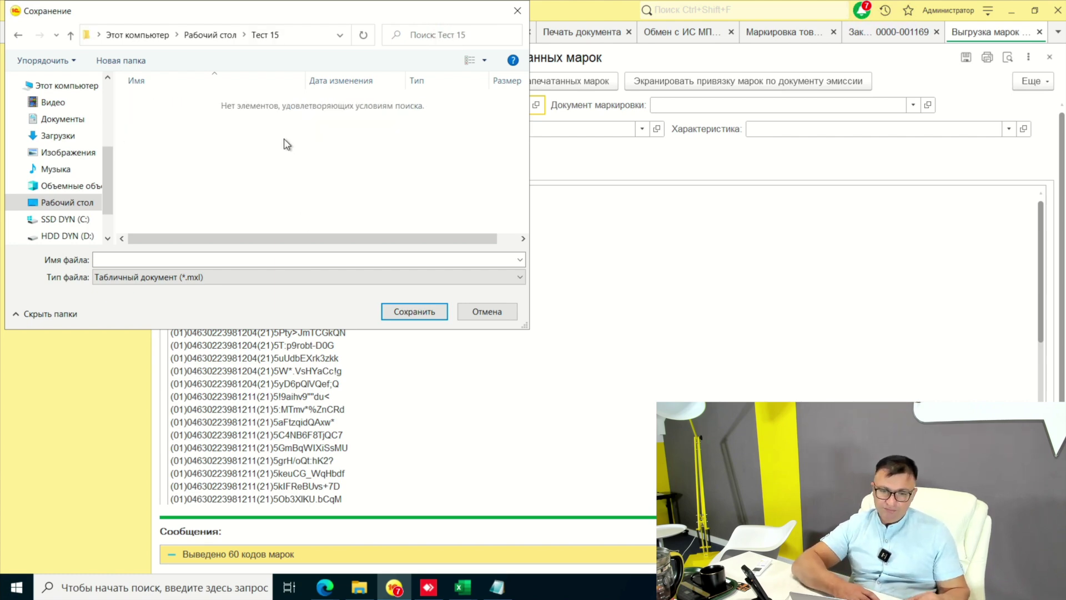
Step: Save the code list in the "Тест 15" folder as "Коды все" in Excel2007 (*.xlsx) format, and close the export form
click(185, 280)
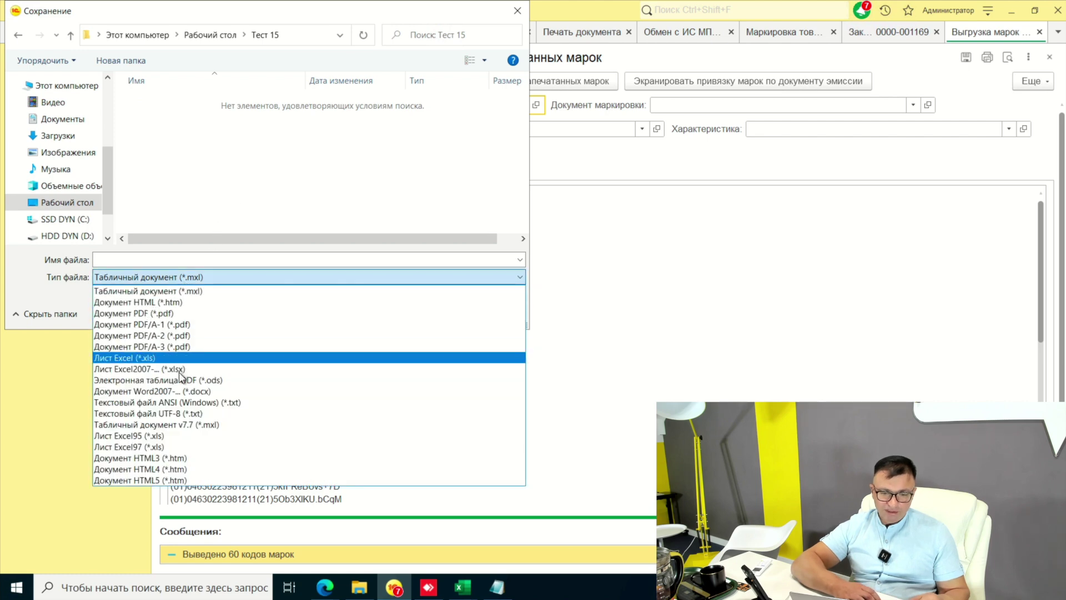
click(166, 368)
click(164, 264)
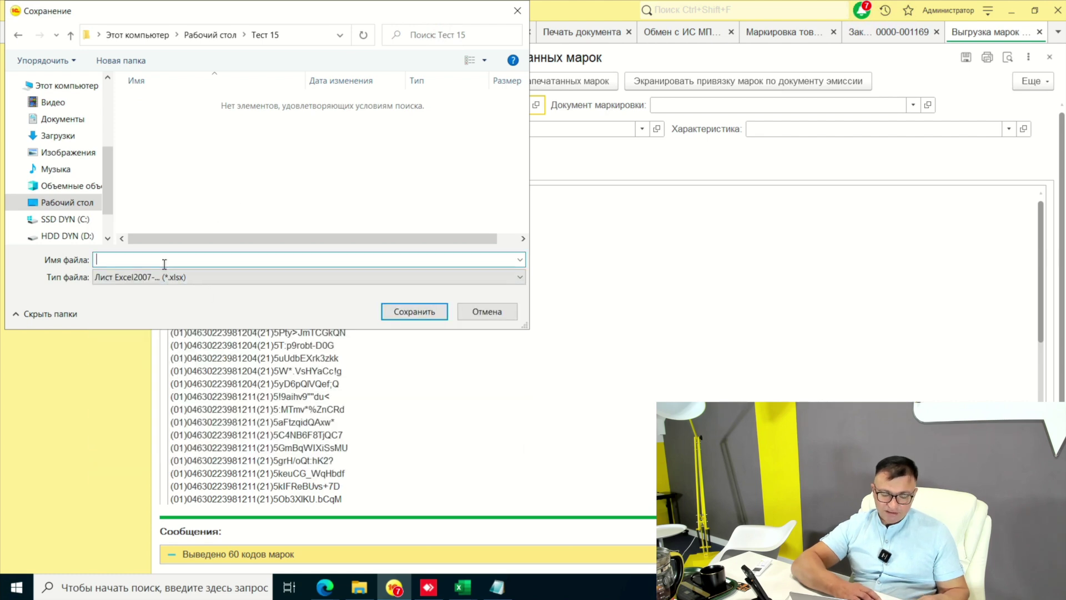
text(Коды все)
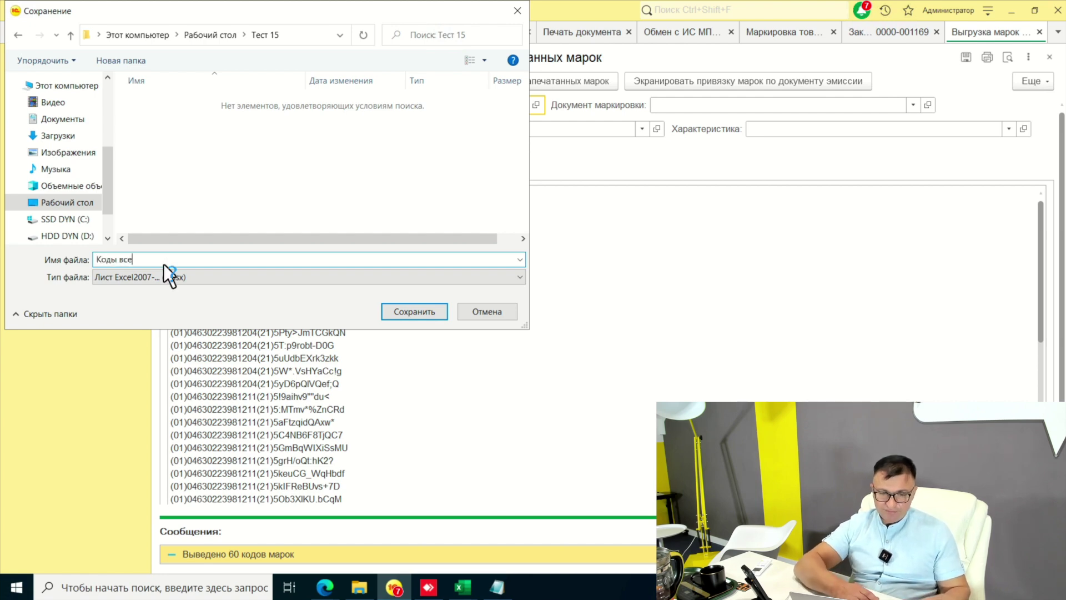
click(414, 311)
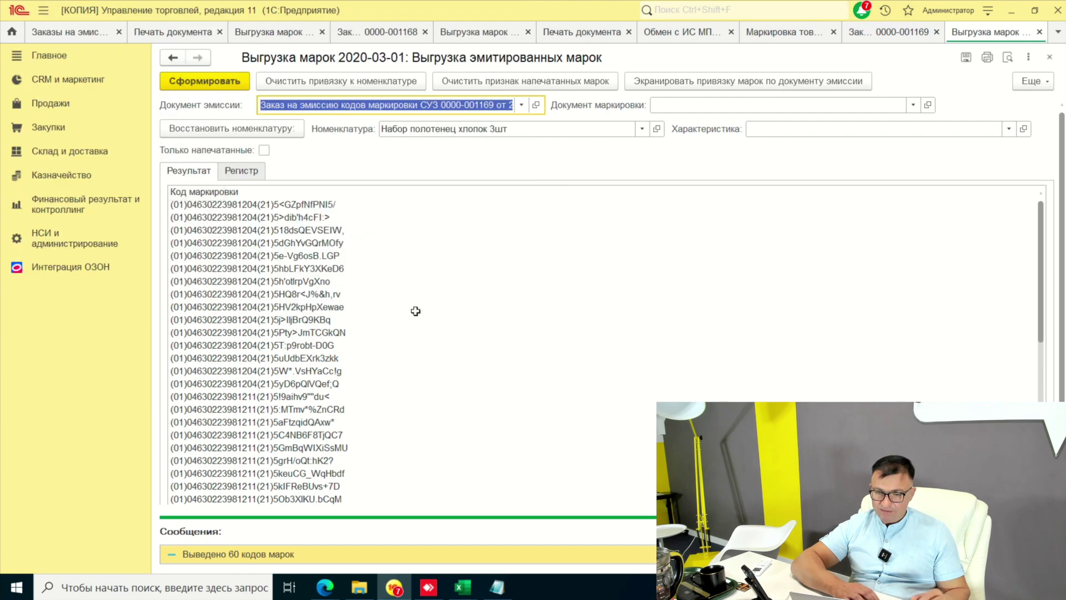
click(1040, 32)
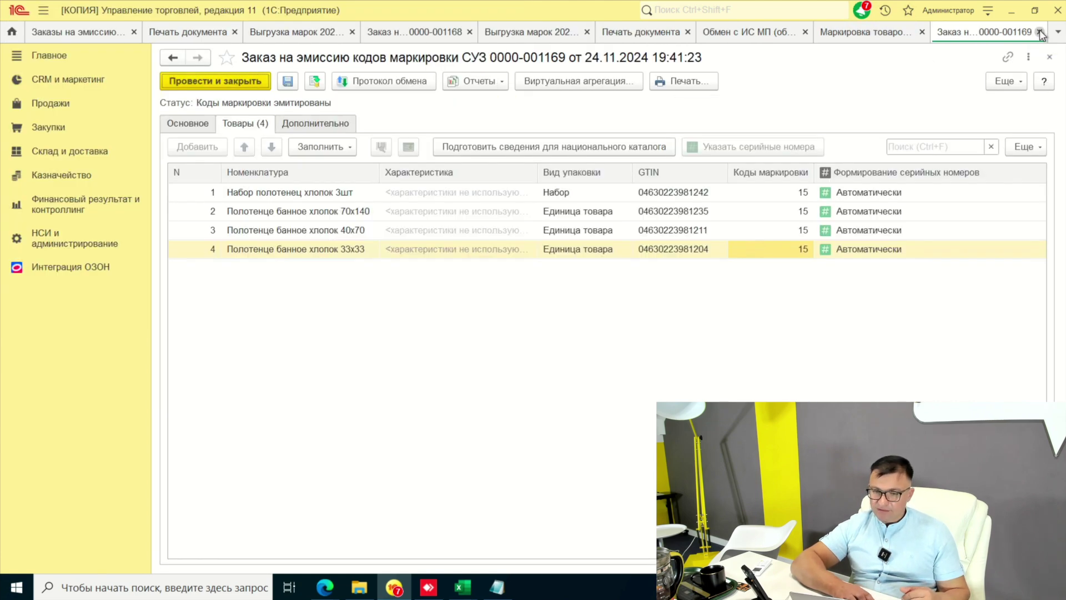
Step: Generate printable labels for all marking codes of the emission order, agreeing to the one-time printing
click(684, 81)
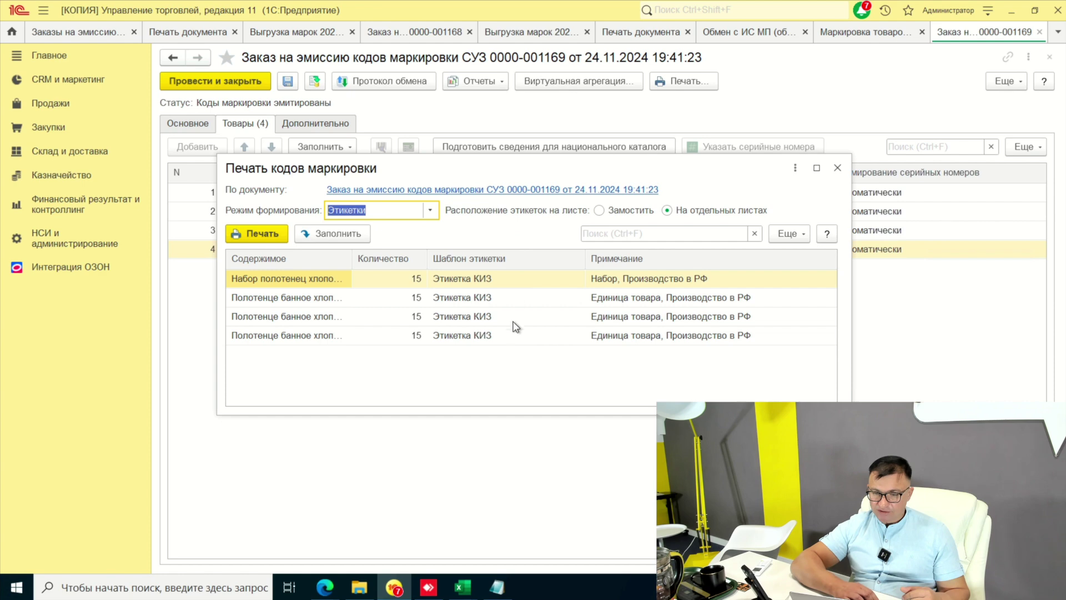
click(260, 233)
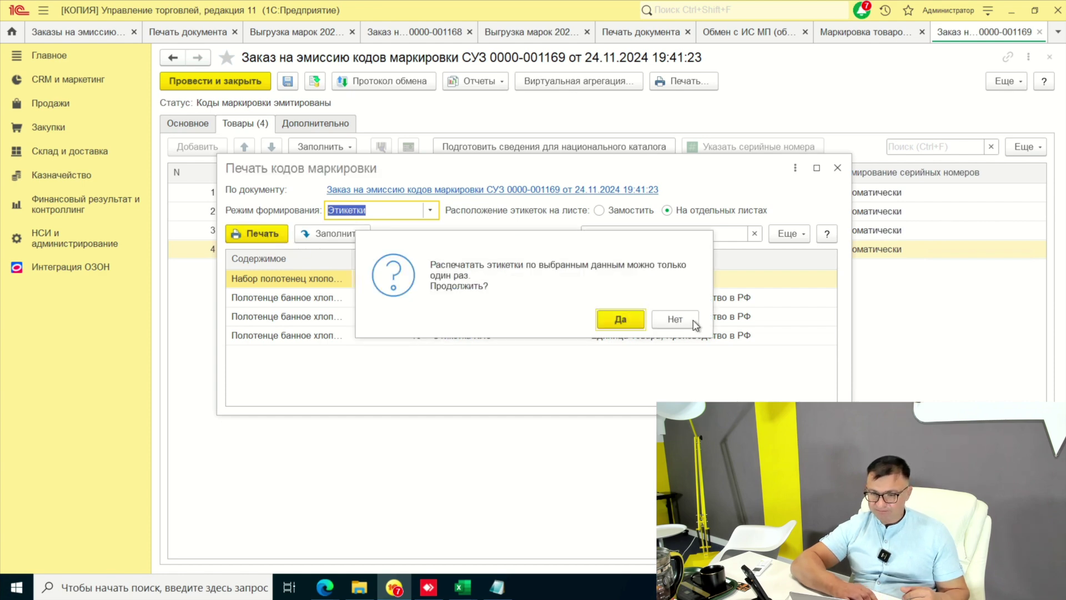
click(622, 319)
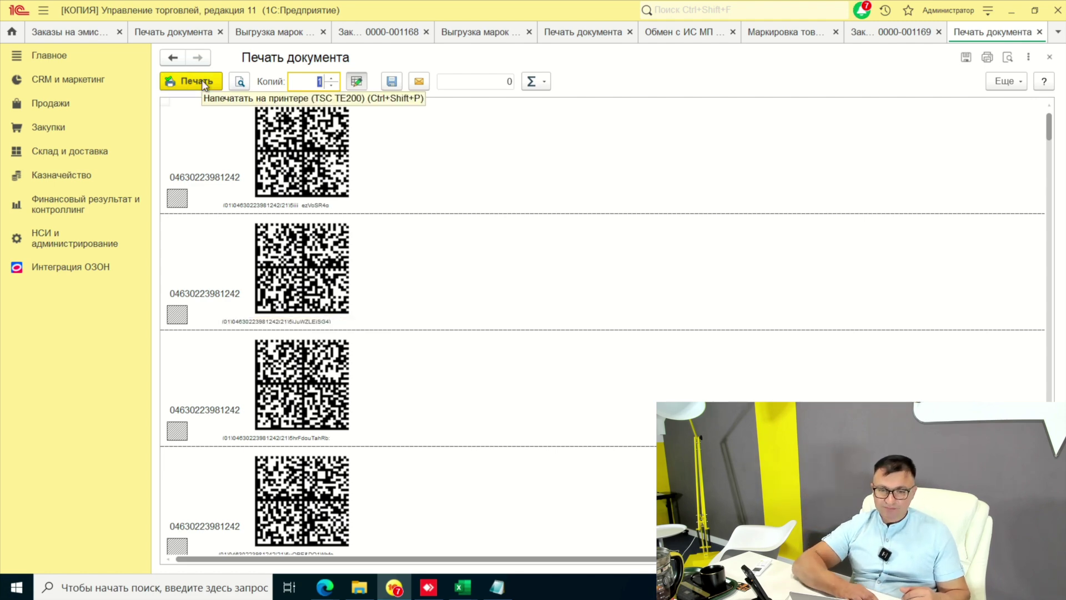
Step: Save the labels as a PDF/A document in the "Тест 15" folder on the Рабочий стол, and close the print form
click(392, 81)
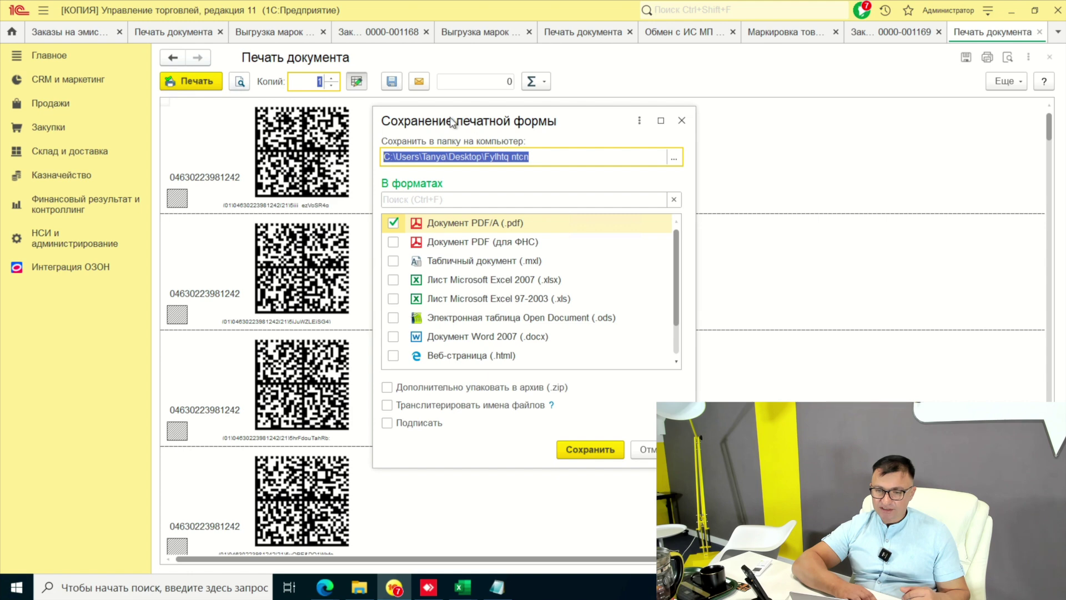
click(674, 160)
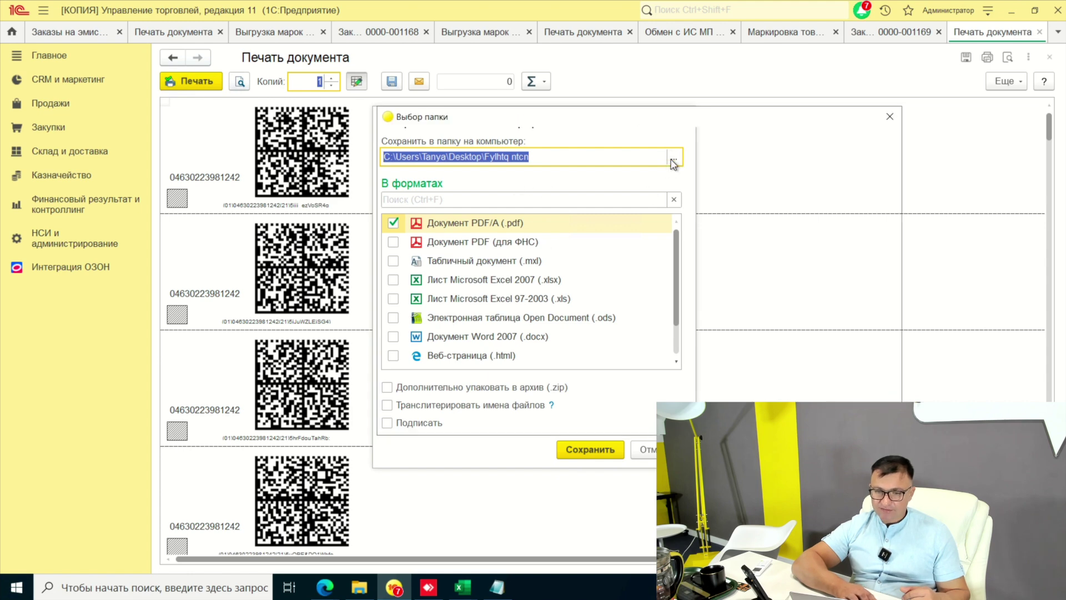
click(577, 143)
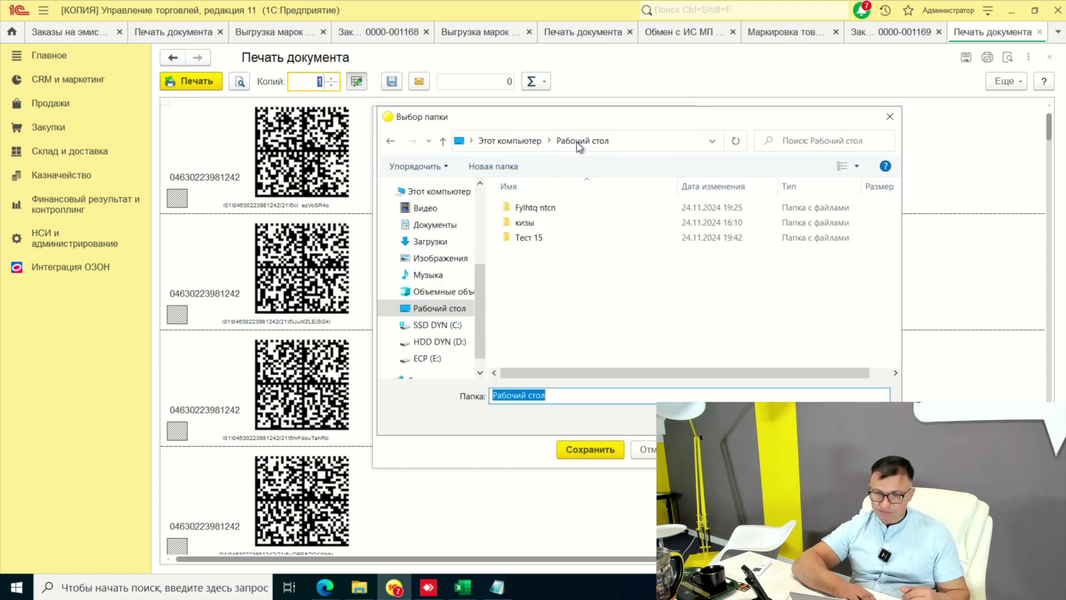
double_click(528, 238)
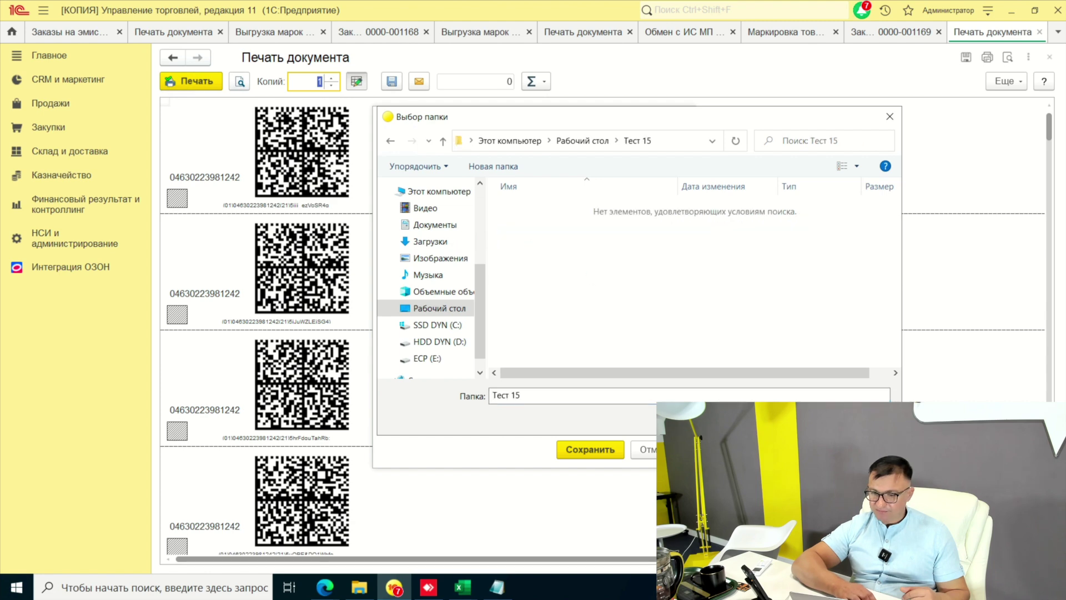
click(590, 449)
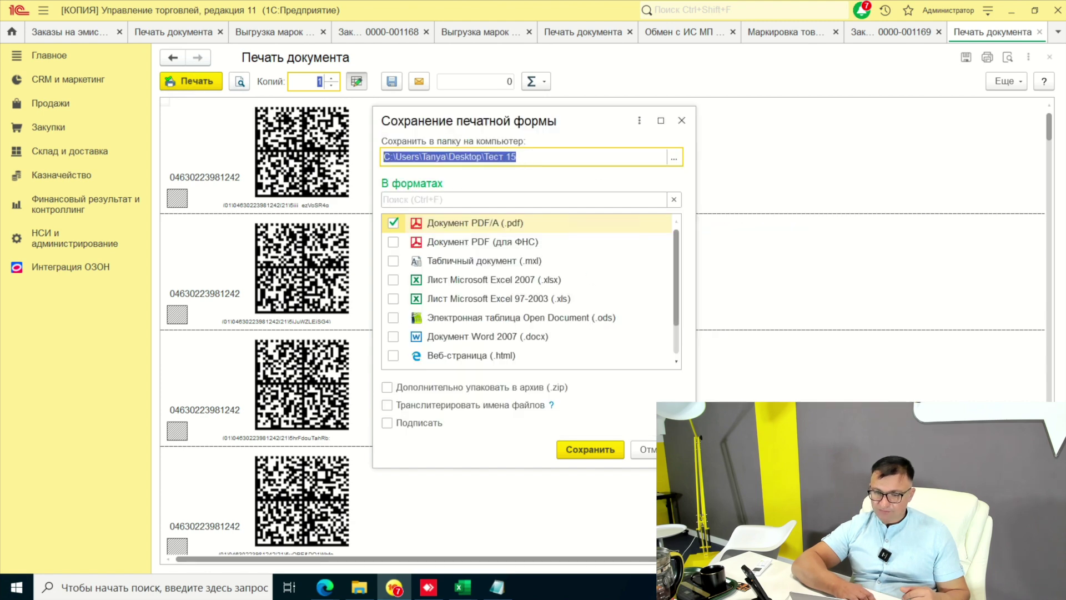
click(590, 450)
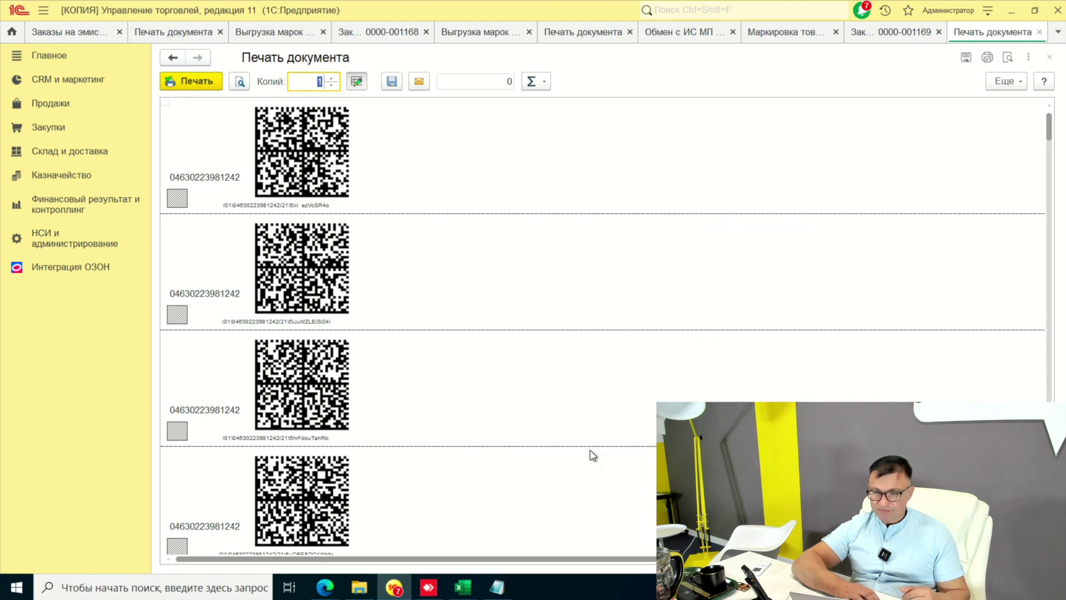
click(1039, 32)
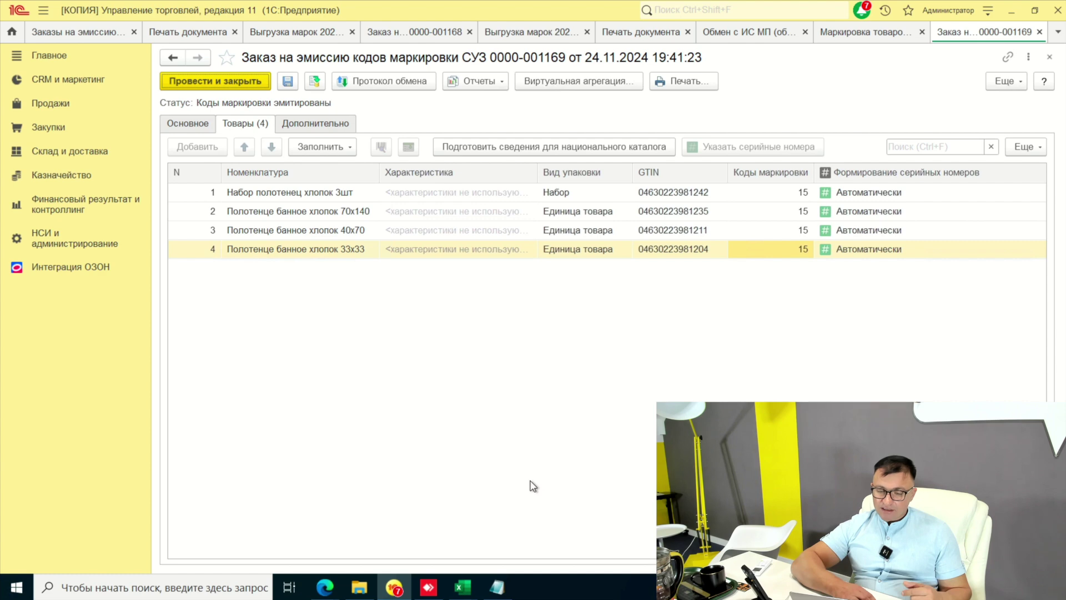
click(459, 593)
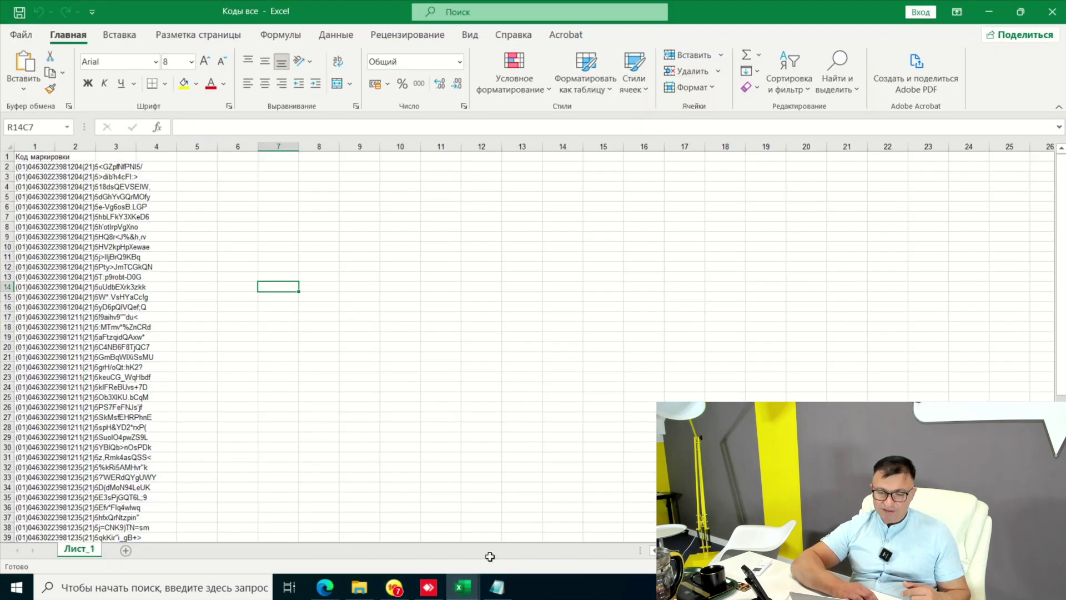
click(497, 589)
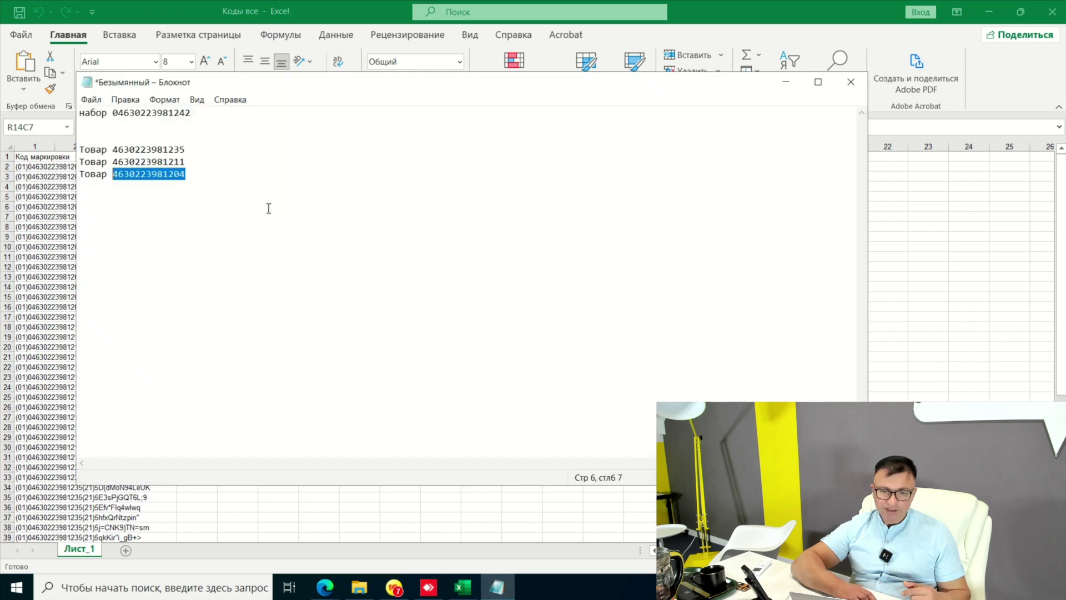
drag(206, 115, 119, 115)
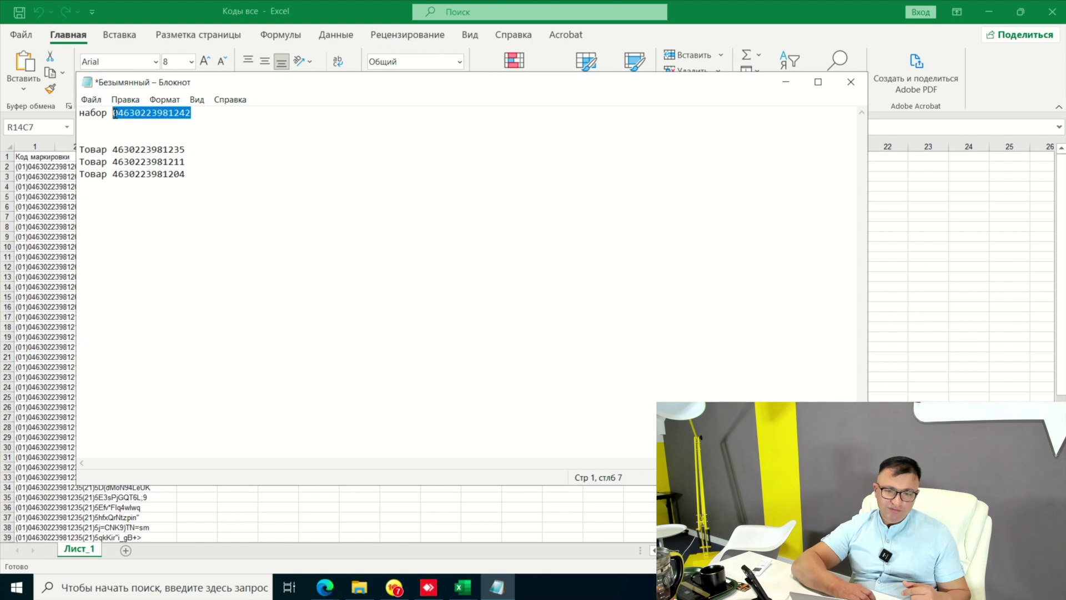
right_click(115, 113)
click(166, 155)
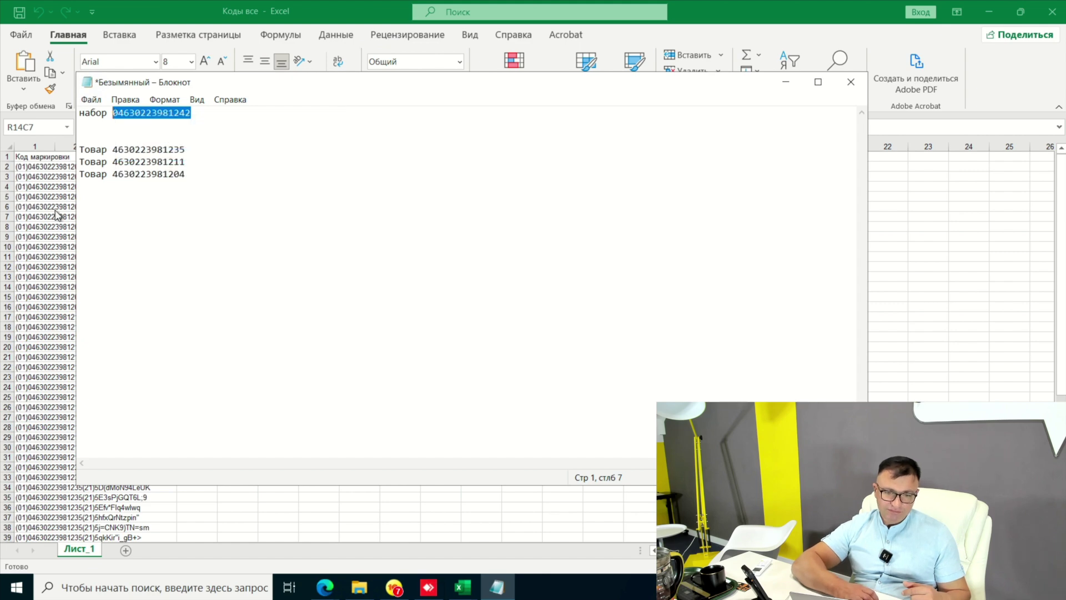
click(54, 222)
click(53, 220)
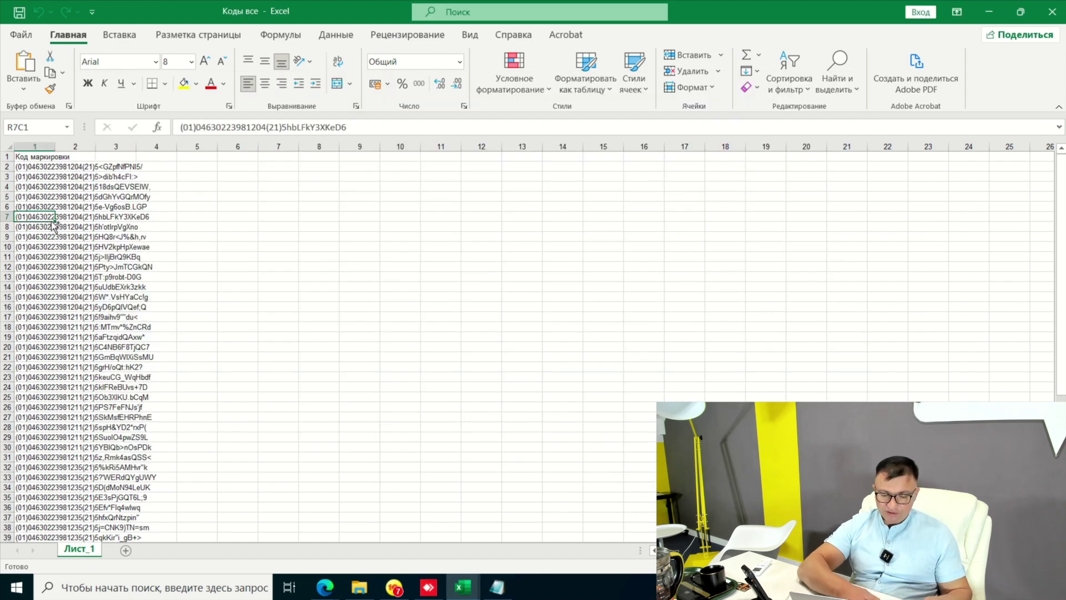
key(ctrl+f)
key(ctrl+v)
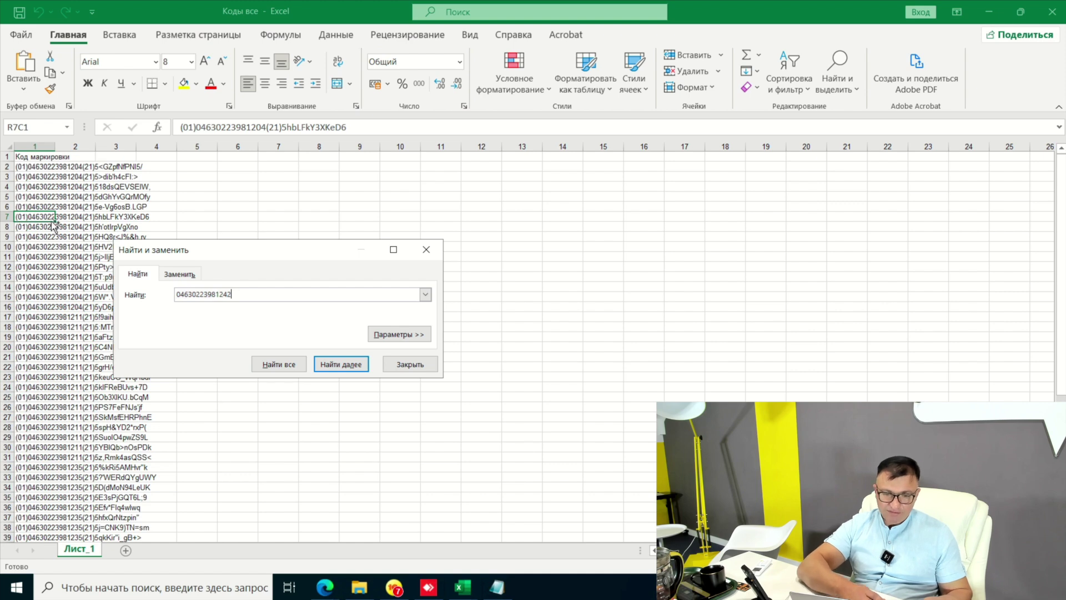
click(316, 365)
click(67, 396)
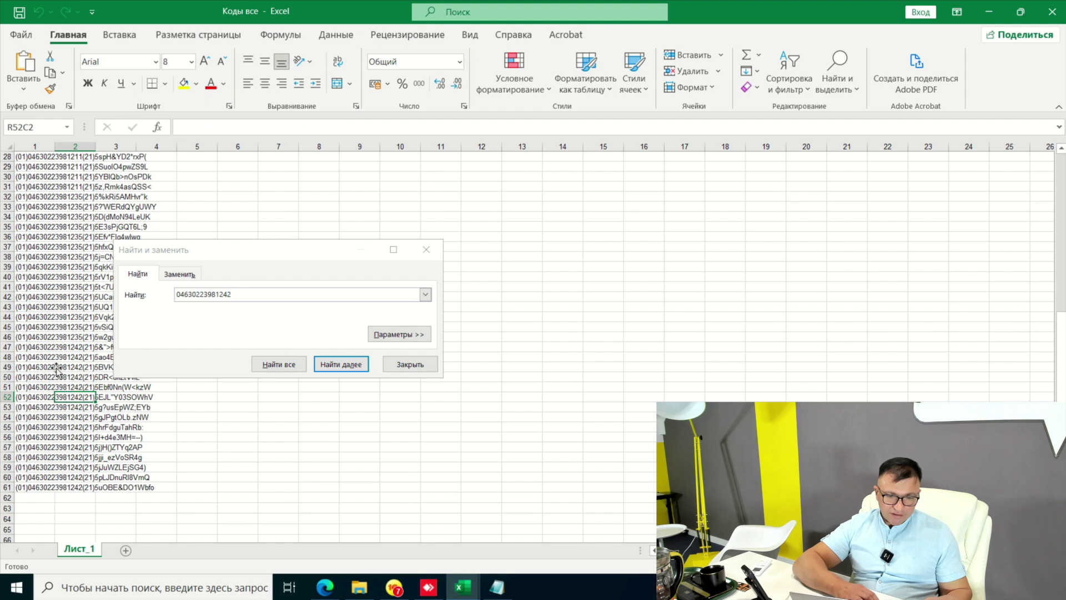
Step: Fill the set's code rows 47 to 61 with yellow and close the search dialog
click(4, 347)
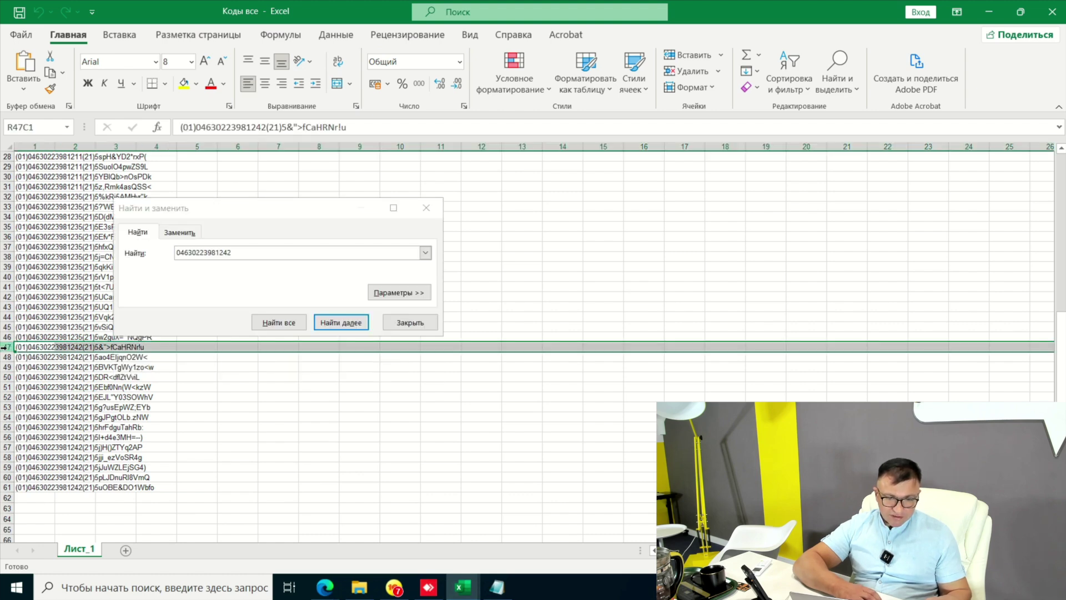
shift+click(6, 487)
click(184, 84)
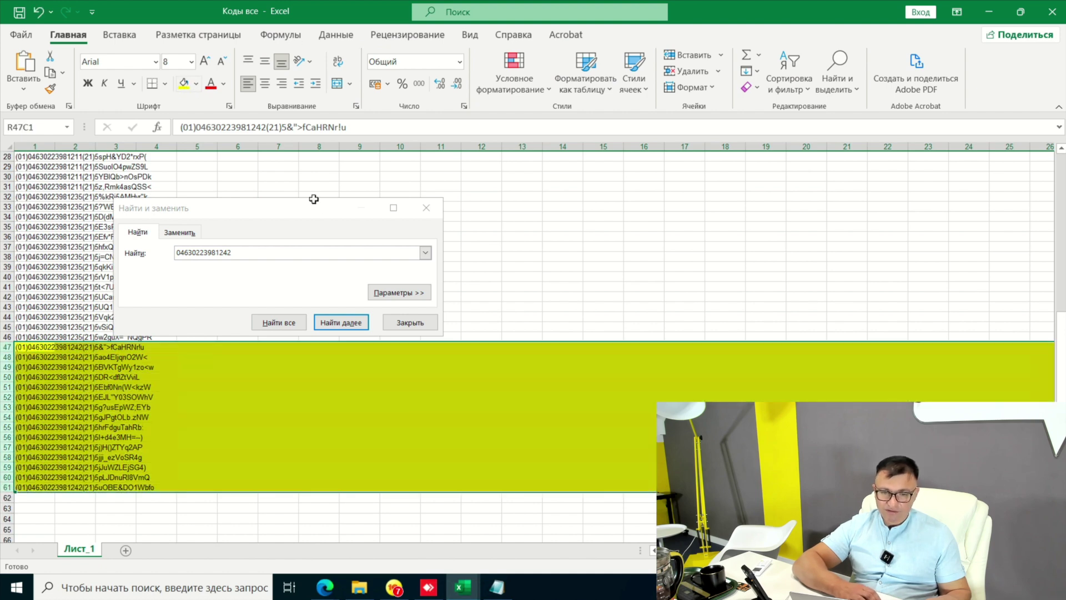
click(406, 325)
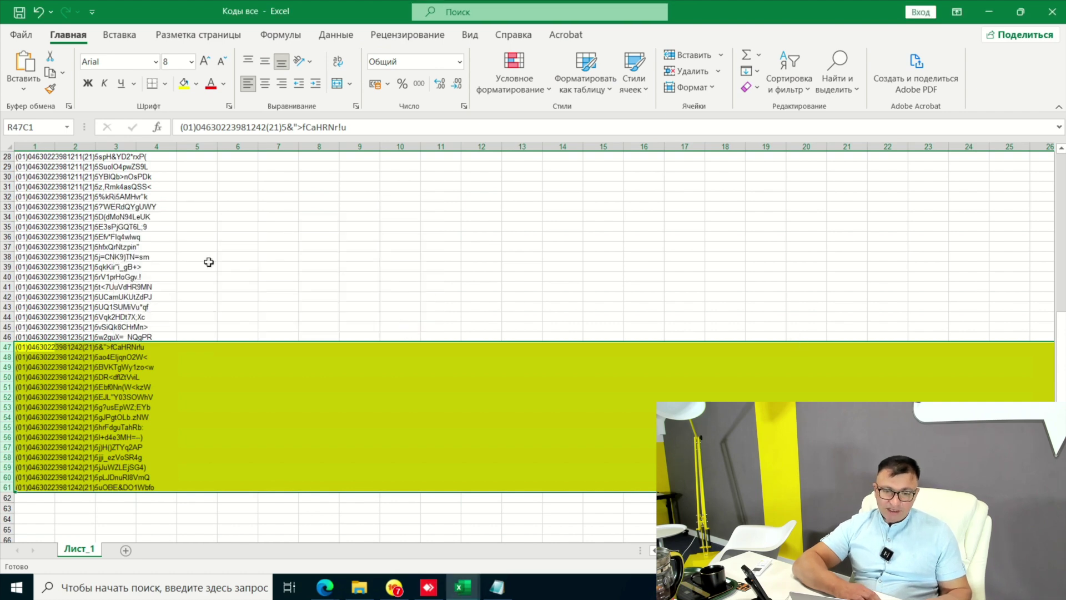
click(195, 185)
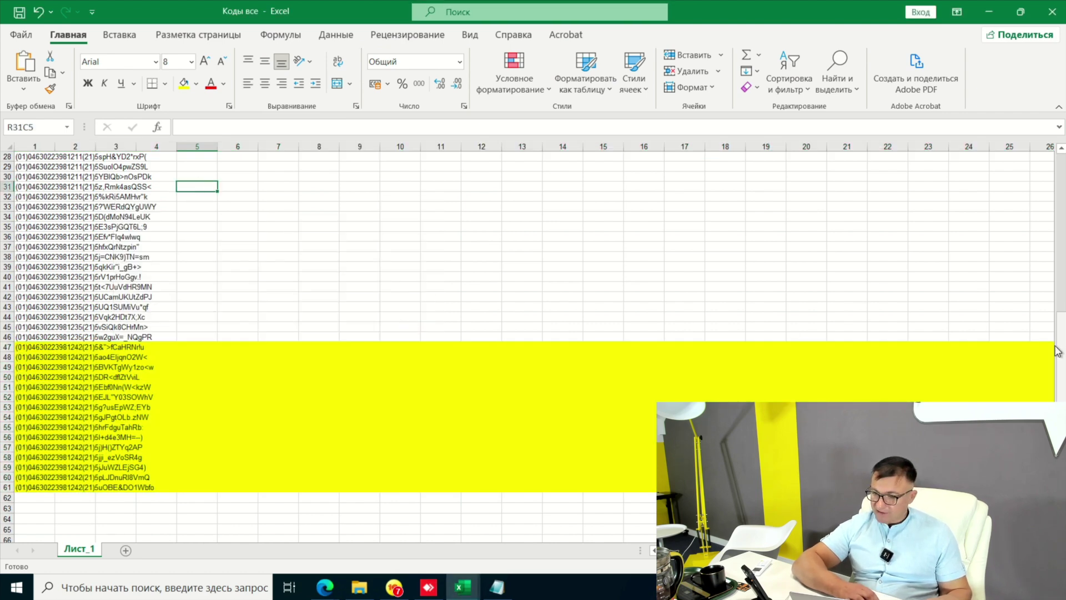
Step: Copy the set's first code from row 47 into column 5 beside the codes in rows 46, 31 and 16
click(144, 346)
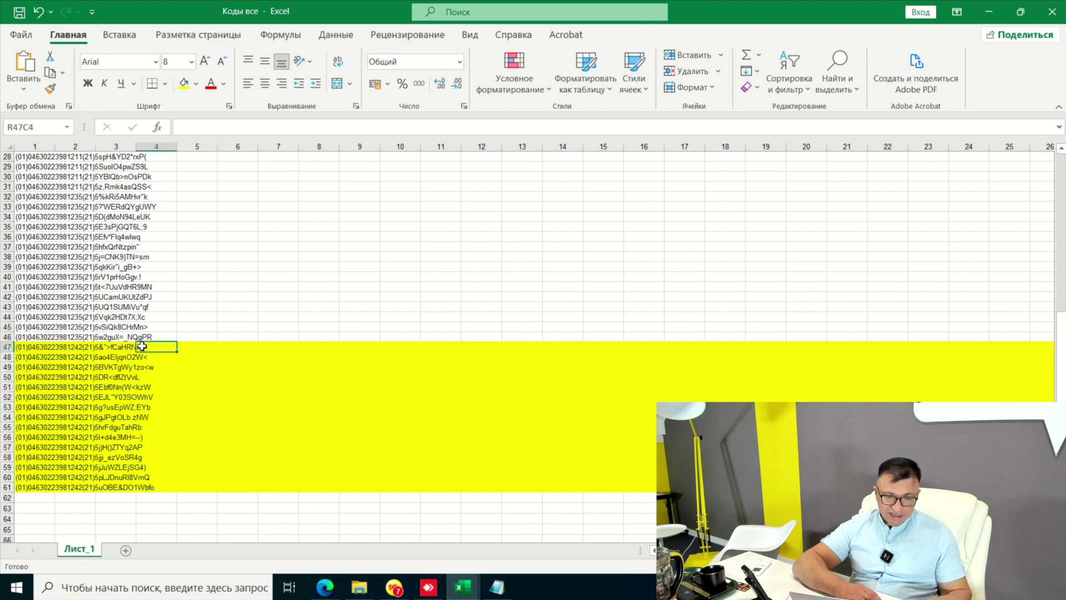
click(47, 346)
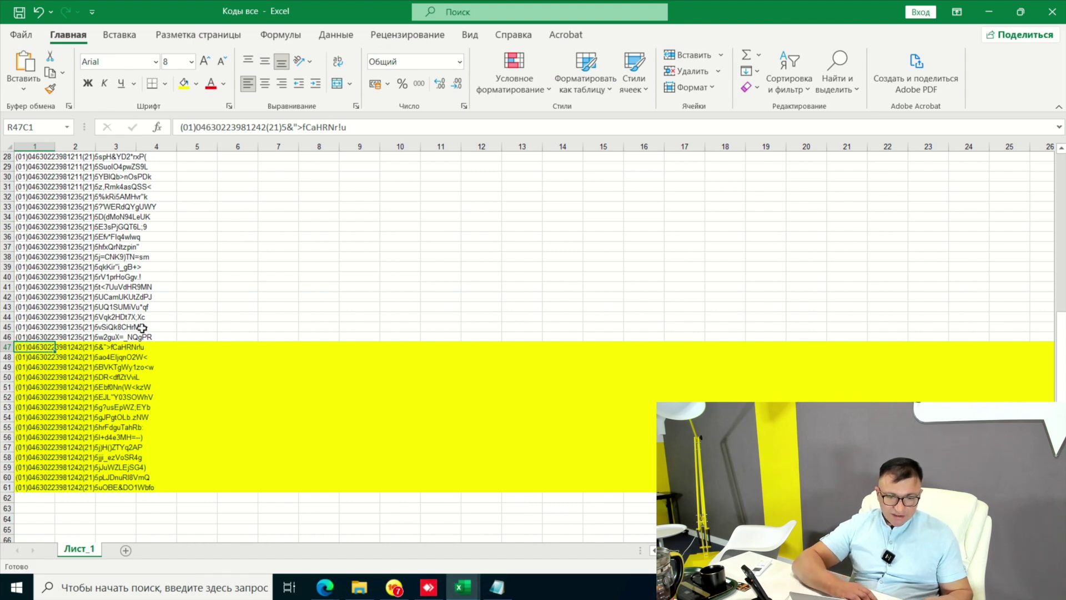
click(194, 334)
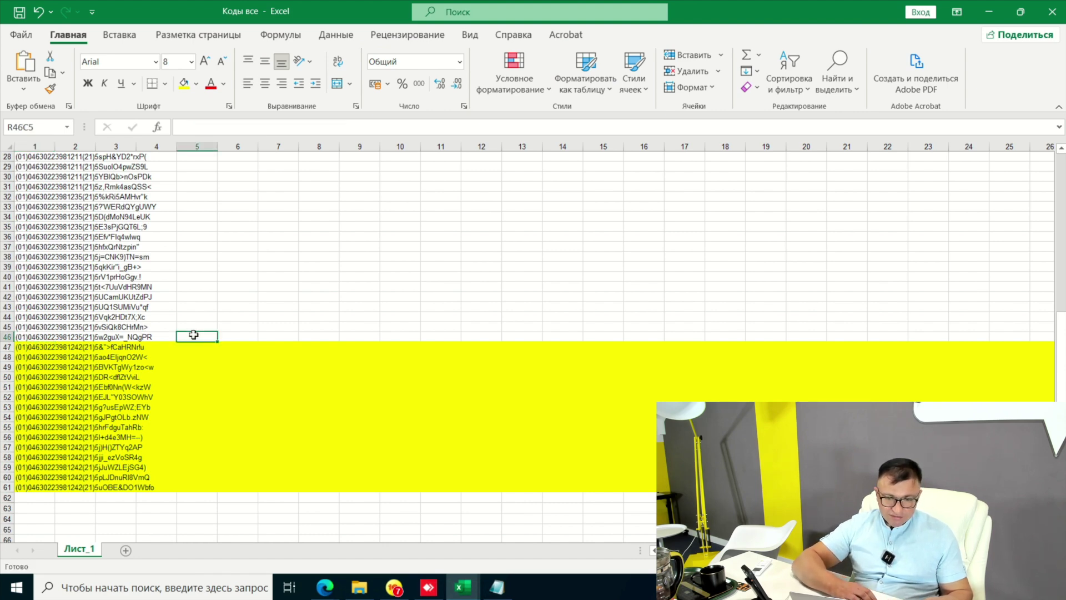
key(ctrl+v)
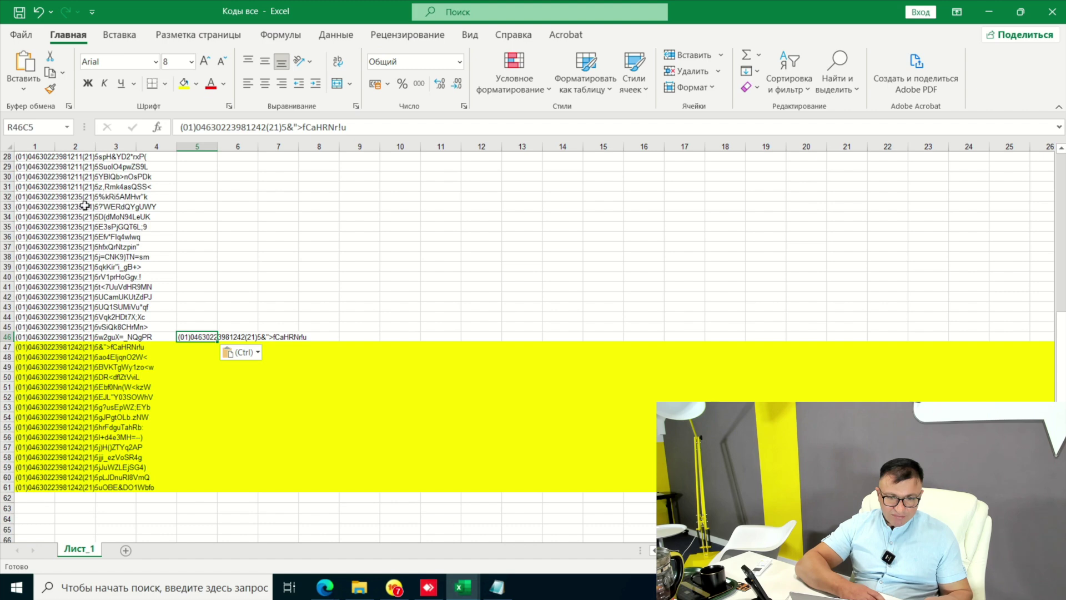
click(195, 186)
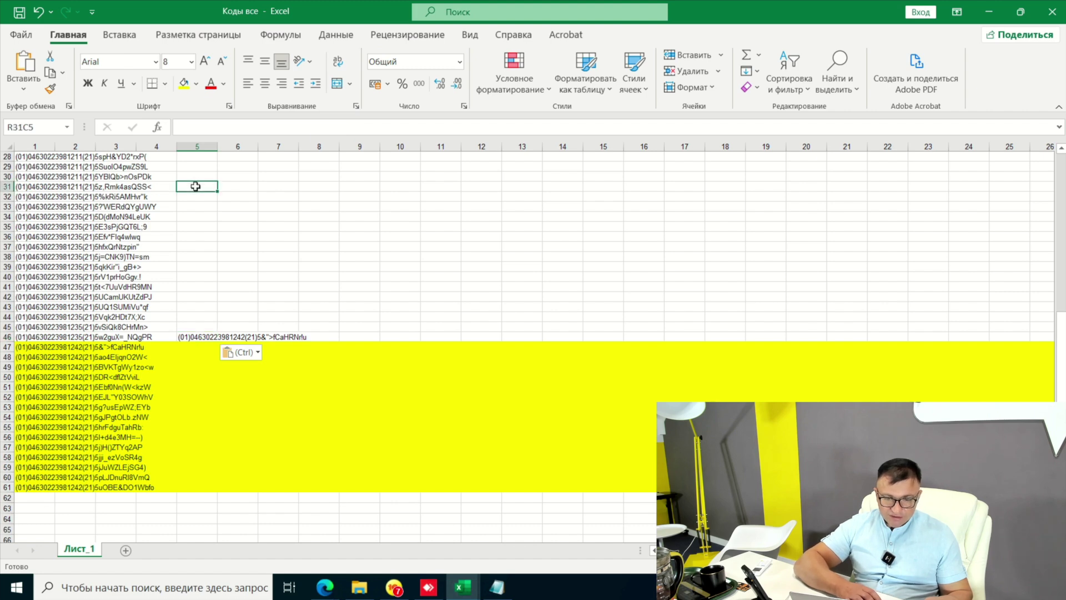
key(ctrl+v)
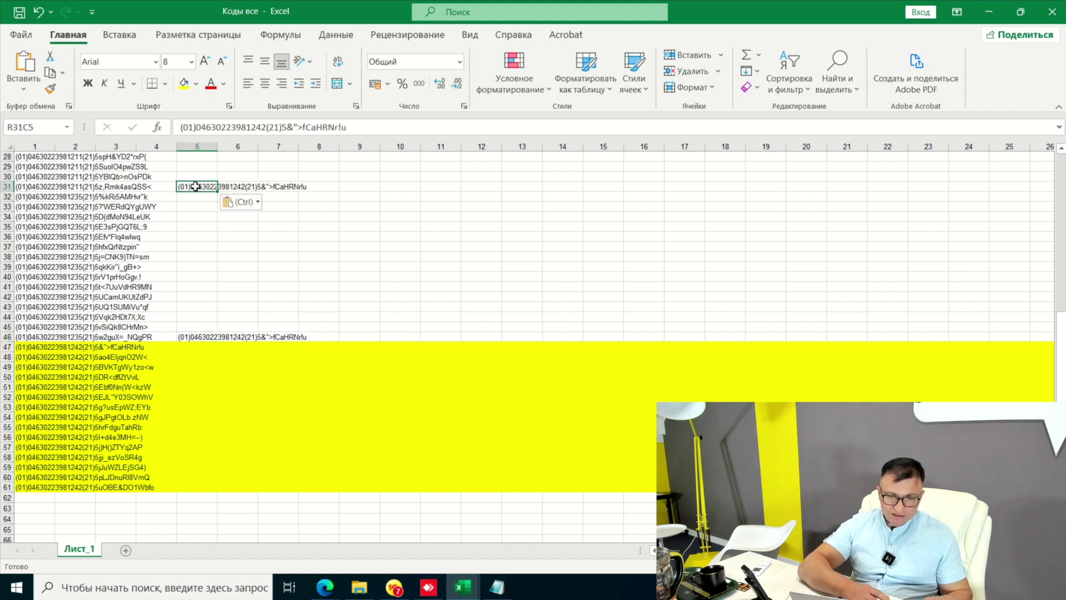
click(1061, 150)
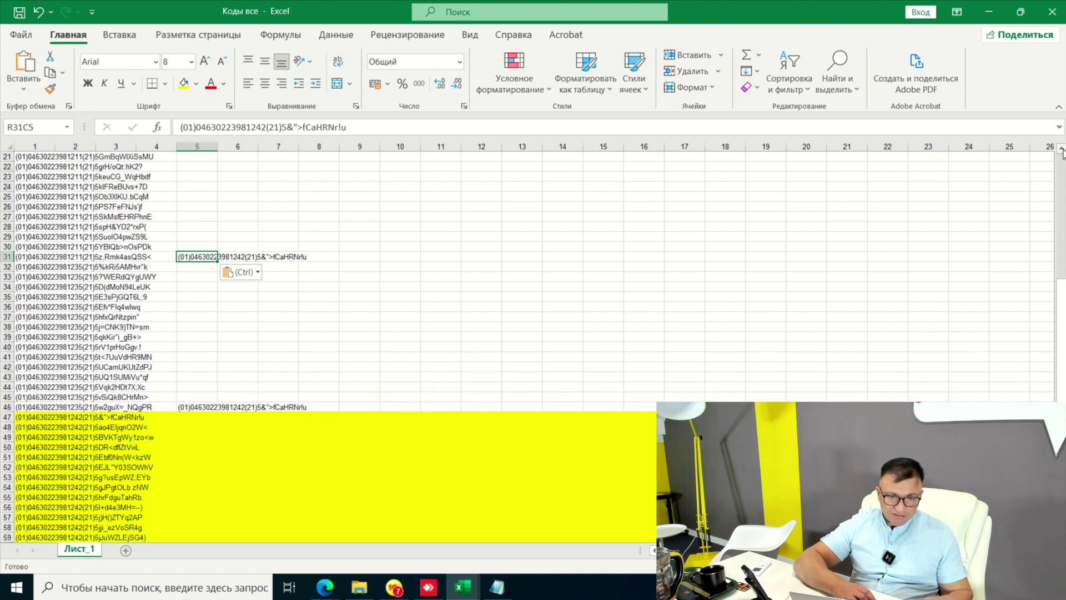
click(1061, 150)
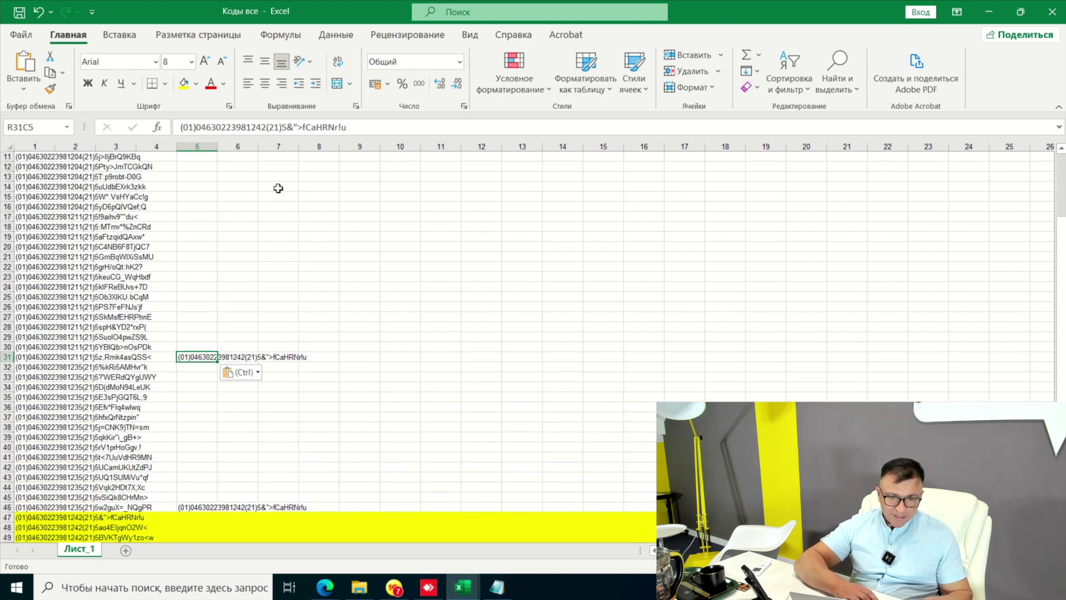
click(188, 207)
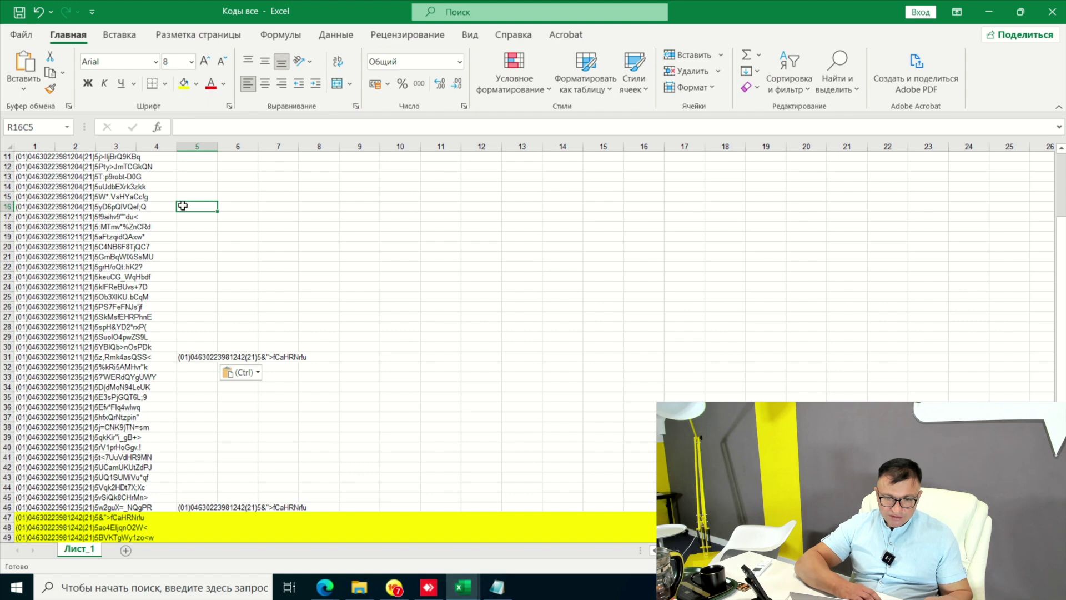
key(ctrl+v)
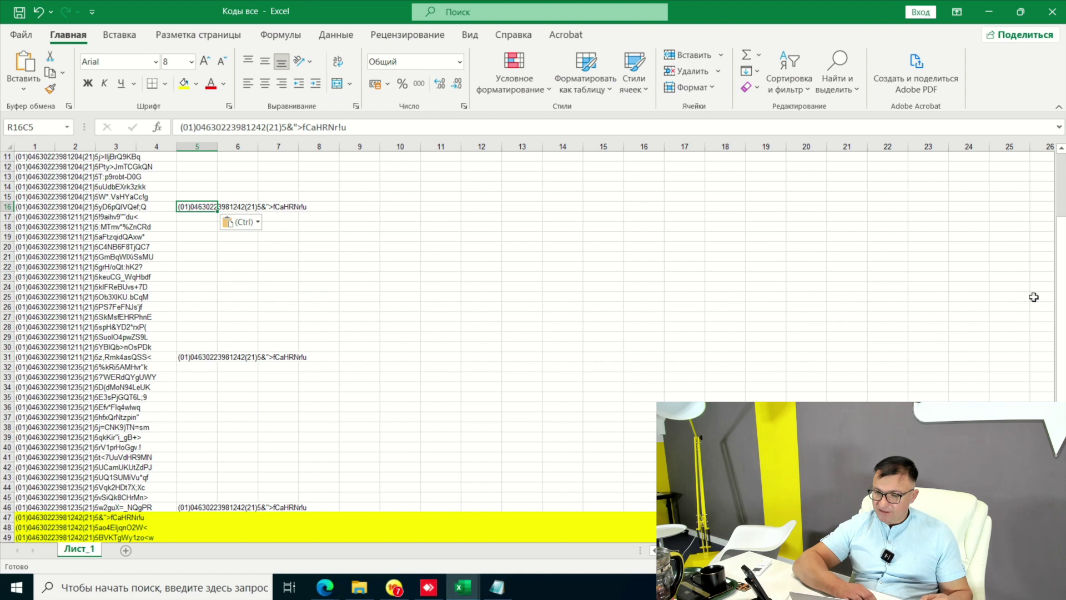
Step: Copy the set codes in rows 47 to 61 and paste them into column 5 starting at row 2
scroll(1060, 315, down, 4)
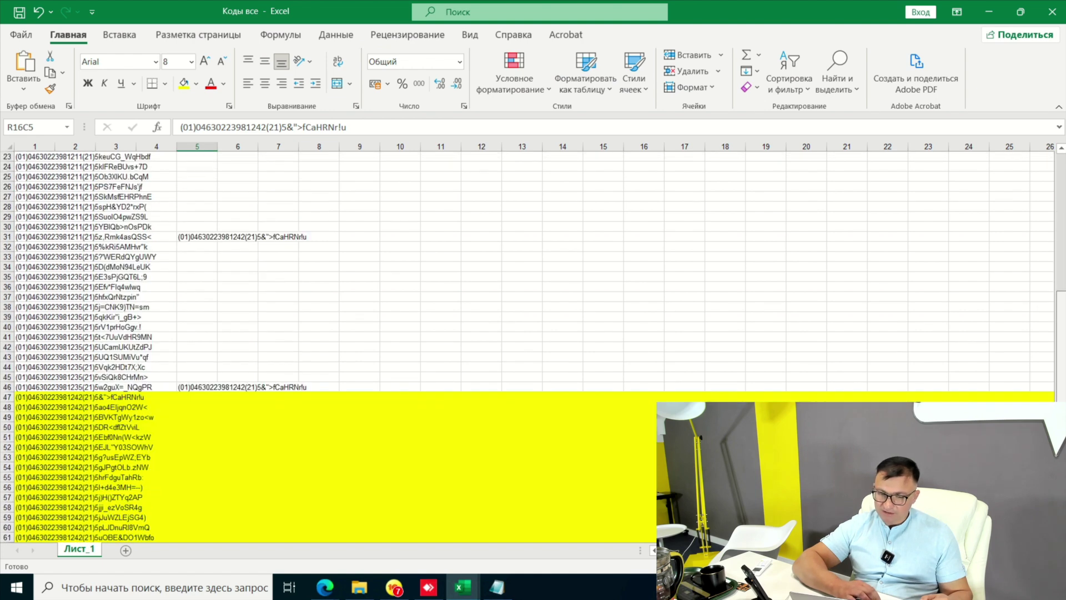
click(36, 396)
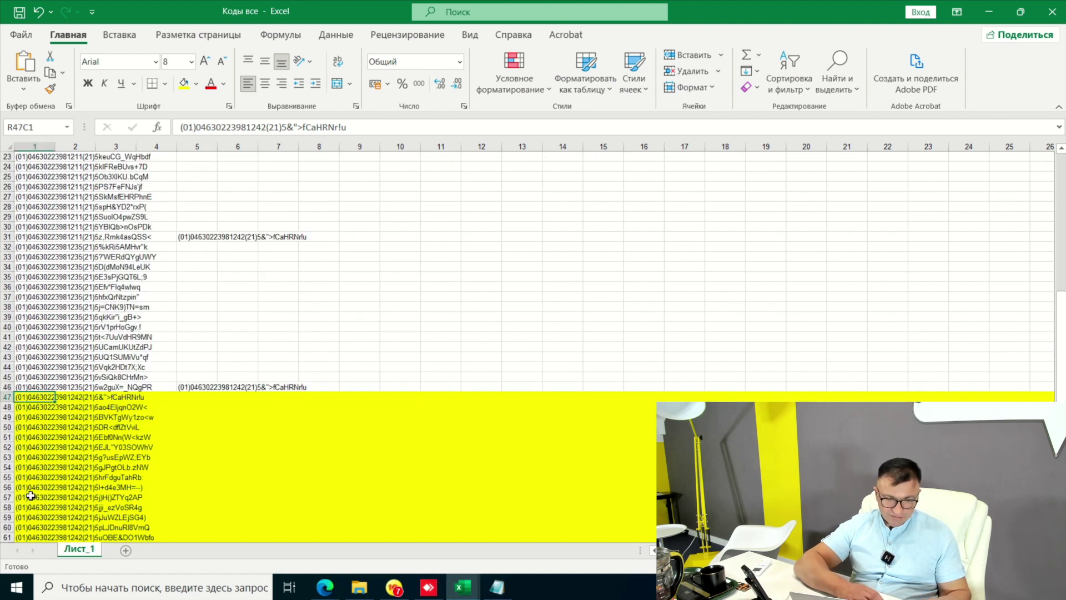
shift+click(26, 534)
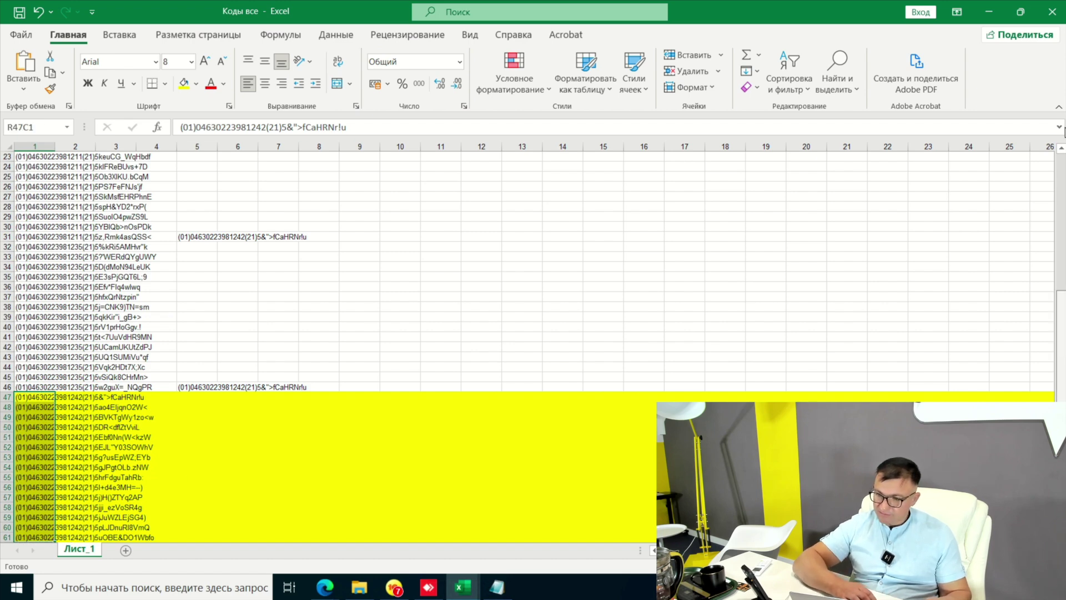
click(1061, 149)
click(196, 167)
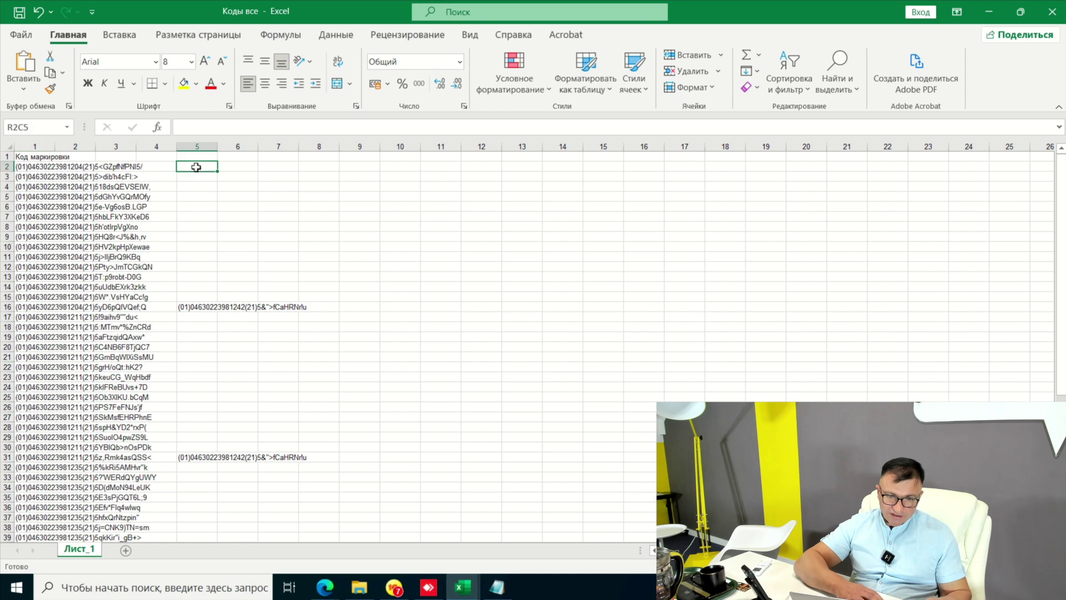
key(ctrl+v)
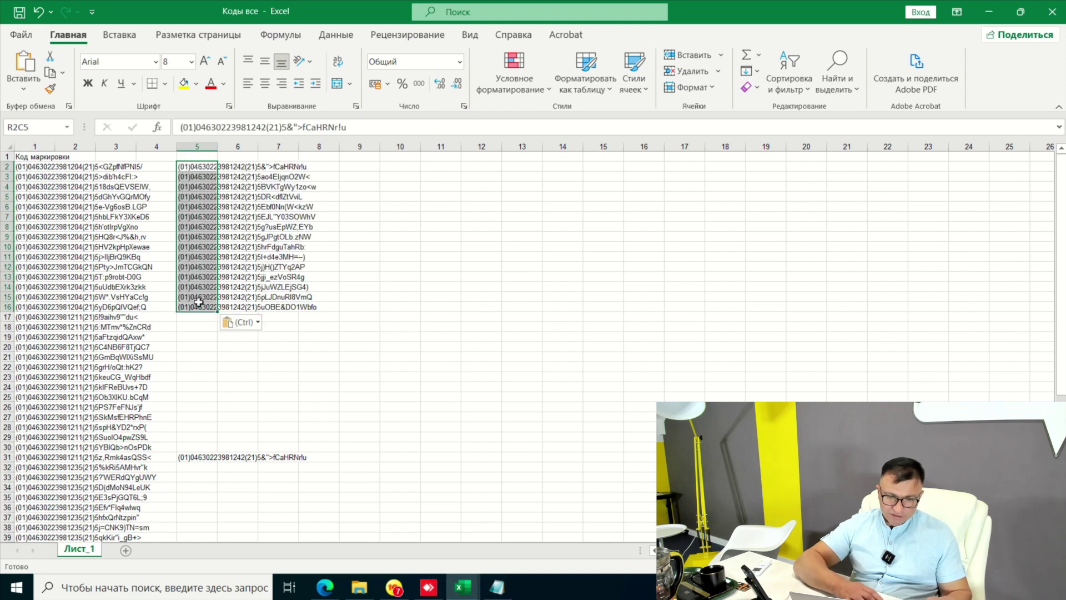
Step: Paste the same block of set codes into column 5 starting at row 17 and again at row 32
click(189, 321)
key(ctrl+v)
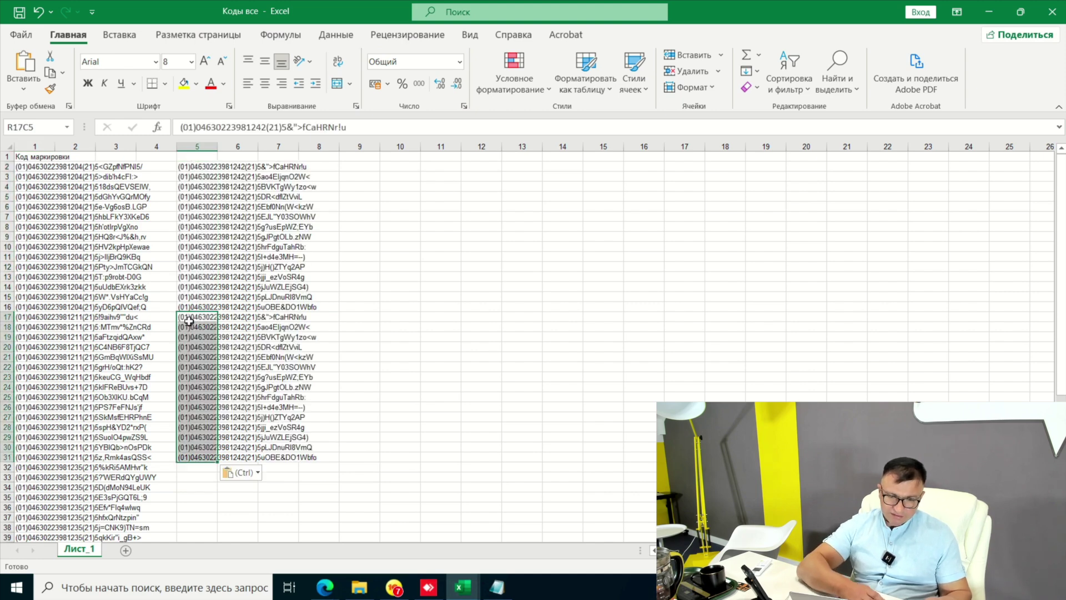
click(185, 470)
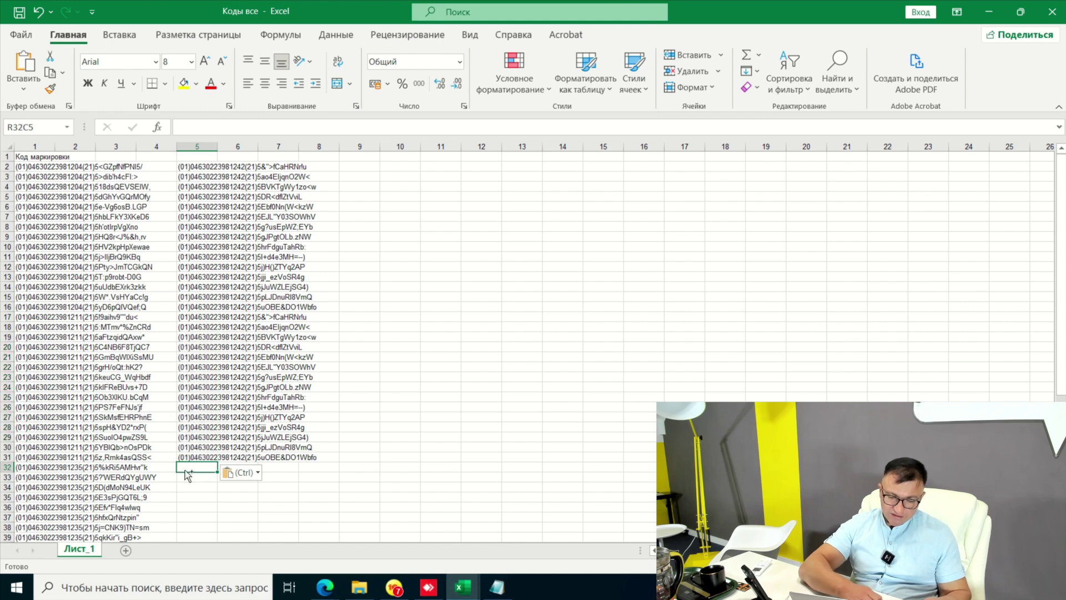
key(ctrl+v)
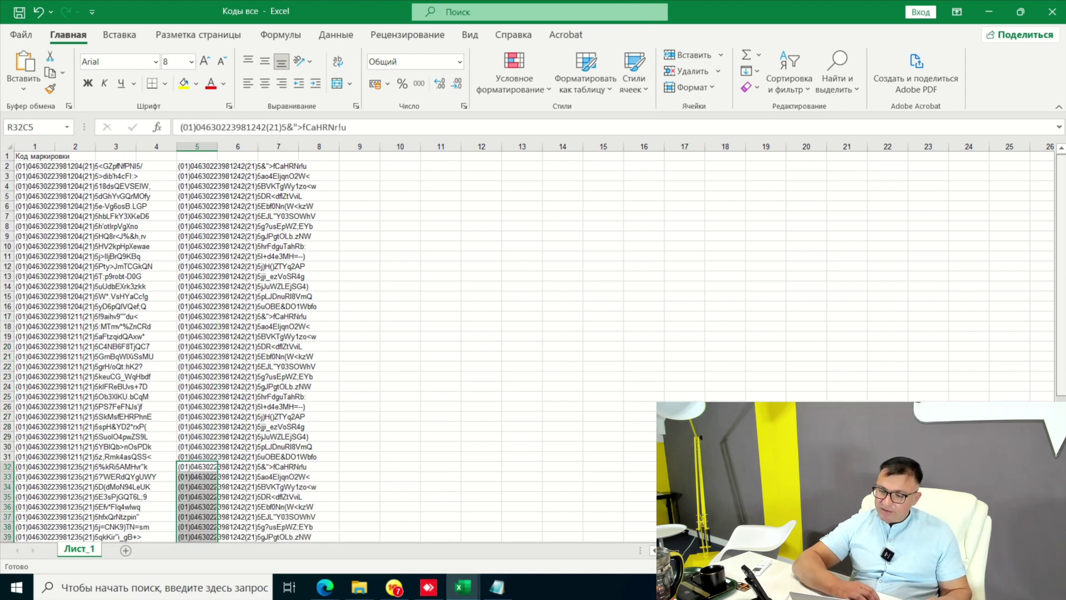
scroll(185, 470, down, 7)
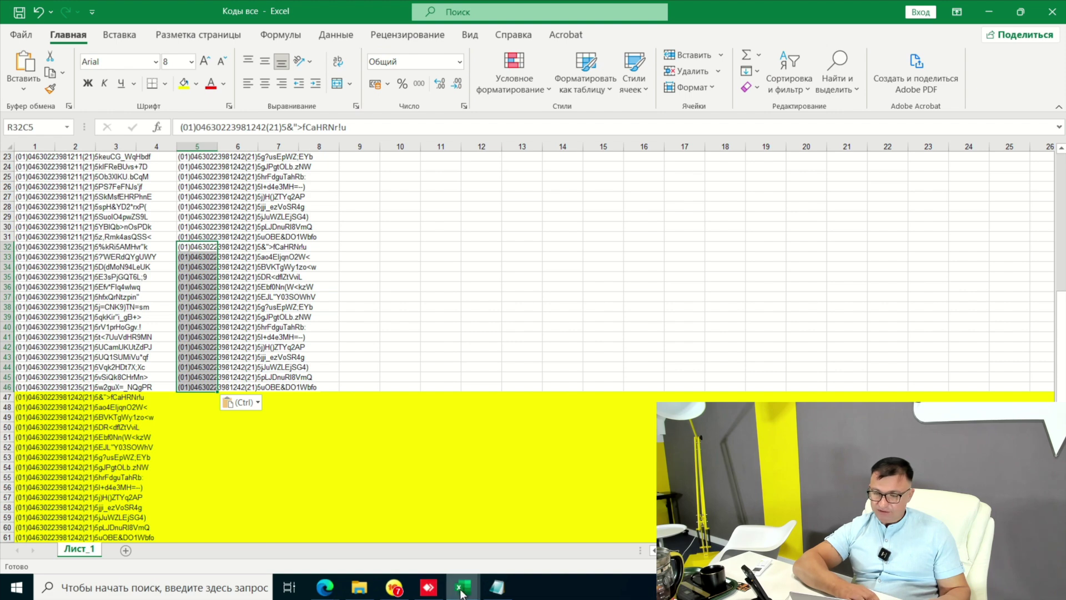
Step: Switch to the "тест киз полотенца + набор в 1 файле М" workbook and clear the contents of column 1 on the Товары sheet
click(1020, 12)
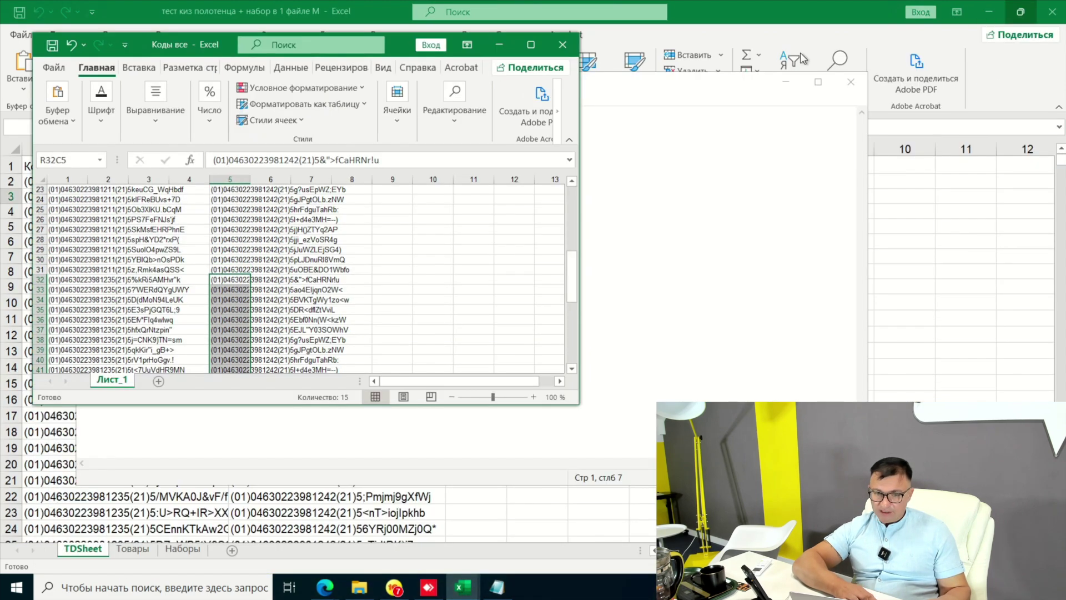
drag(381, 54, 754, 84)
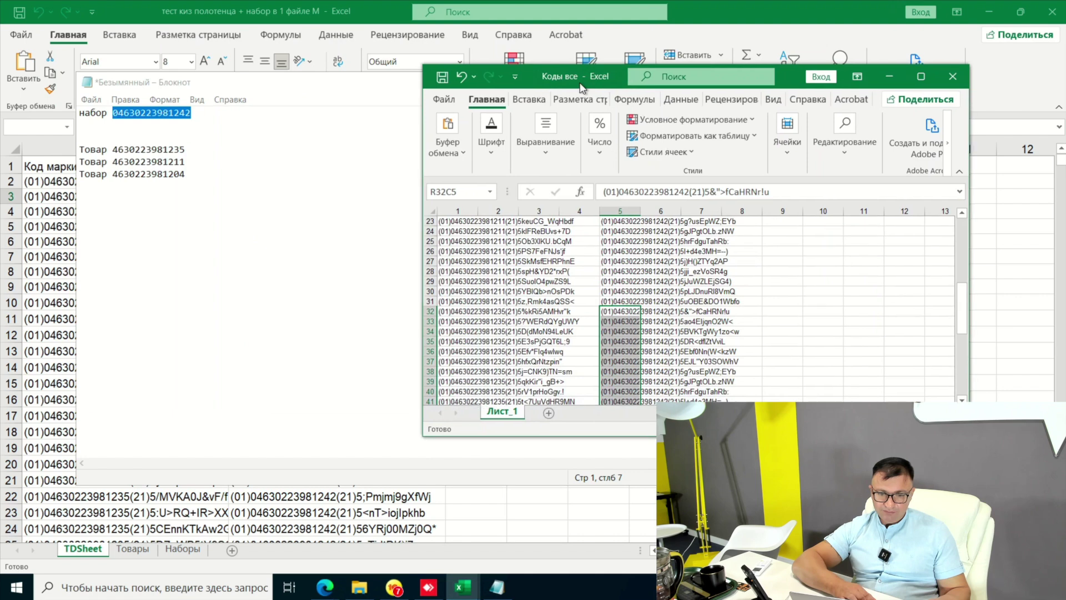
click(55, 251)
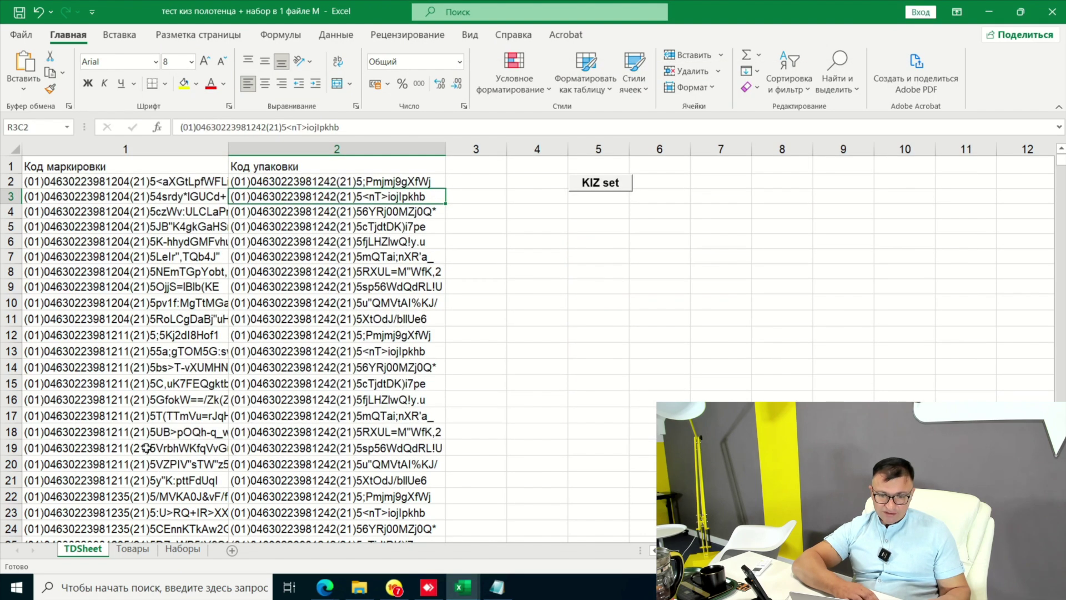
click(127, 550)
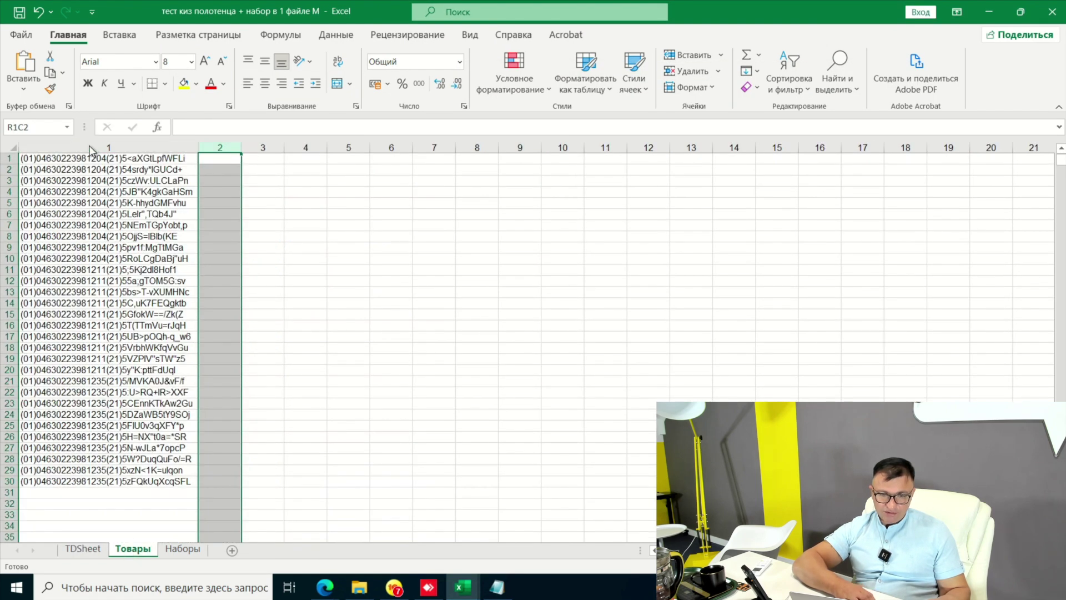
click(89, 146)
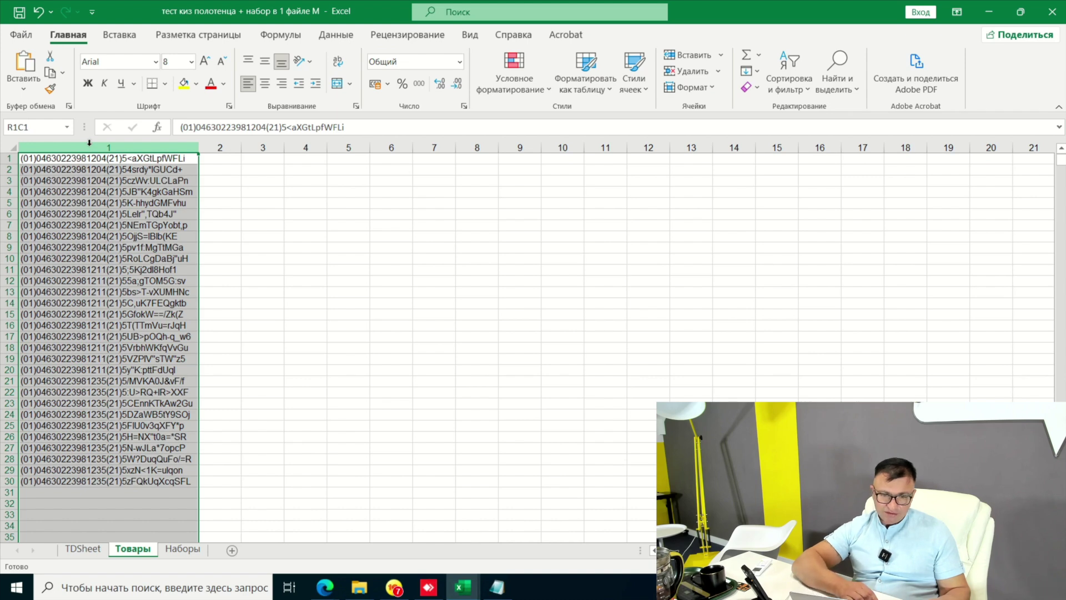
right_click(89, 146)
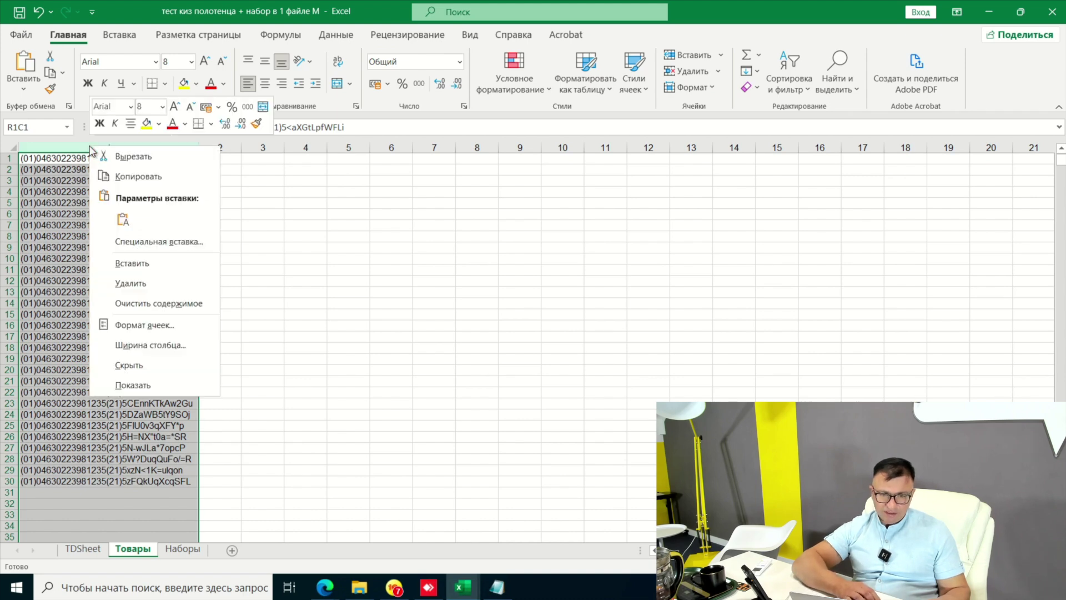
click(132, 304)
Step: Clear the contents of column 1 on the Наборы sheet
click(181, 549)
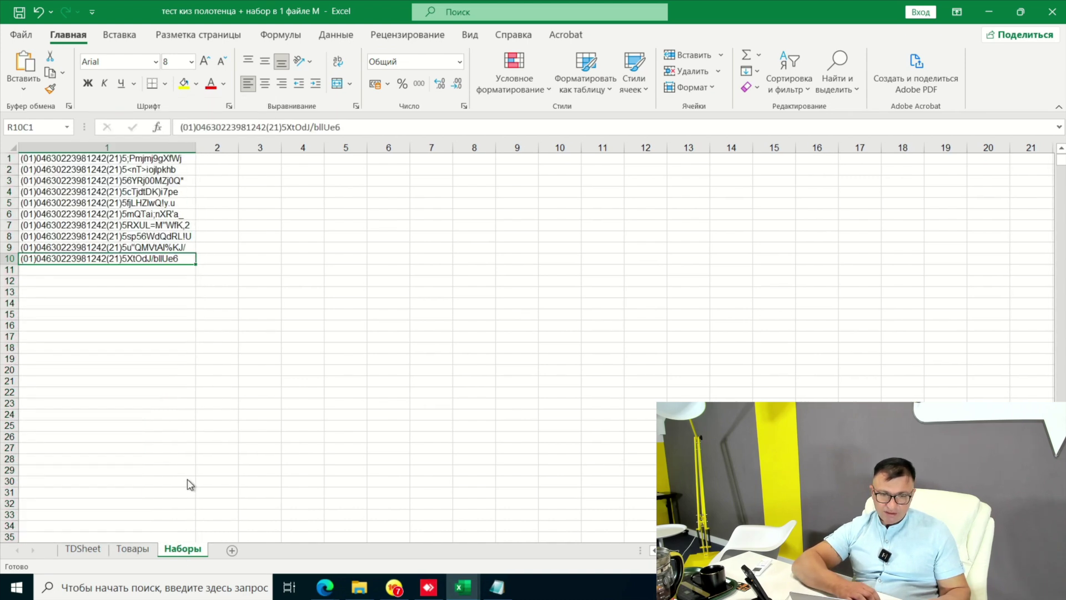
click(113, 148)
right_click(113, 149)
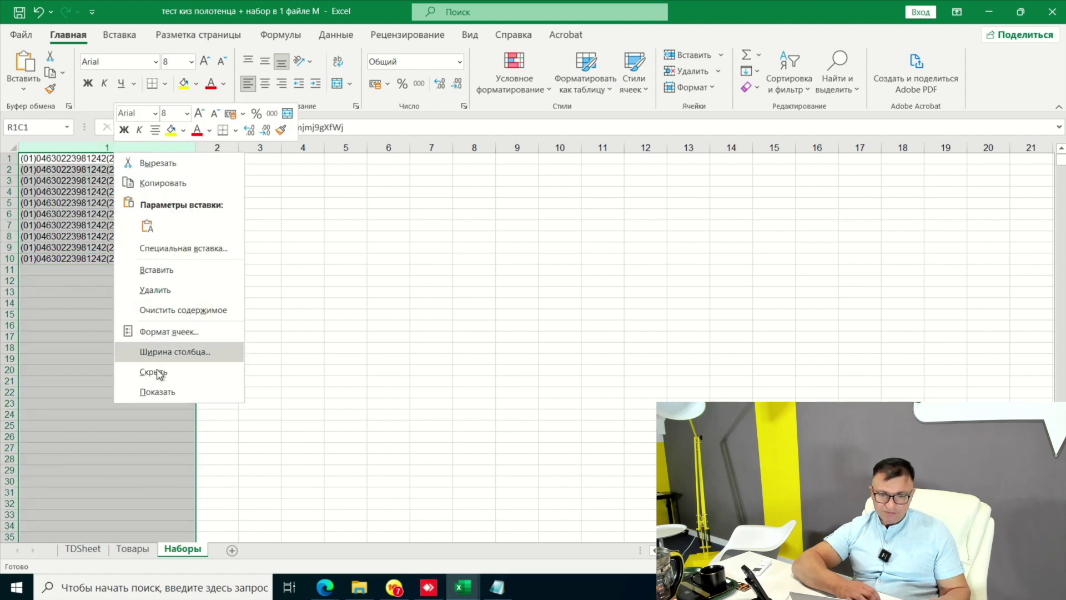
click(163, 309)
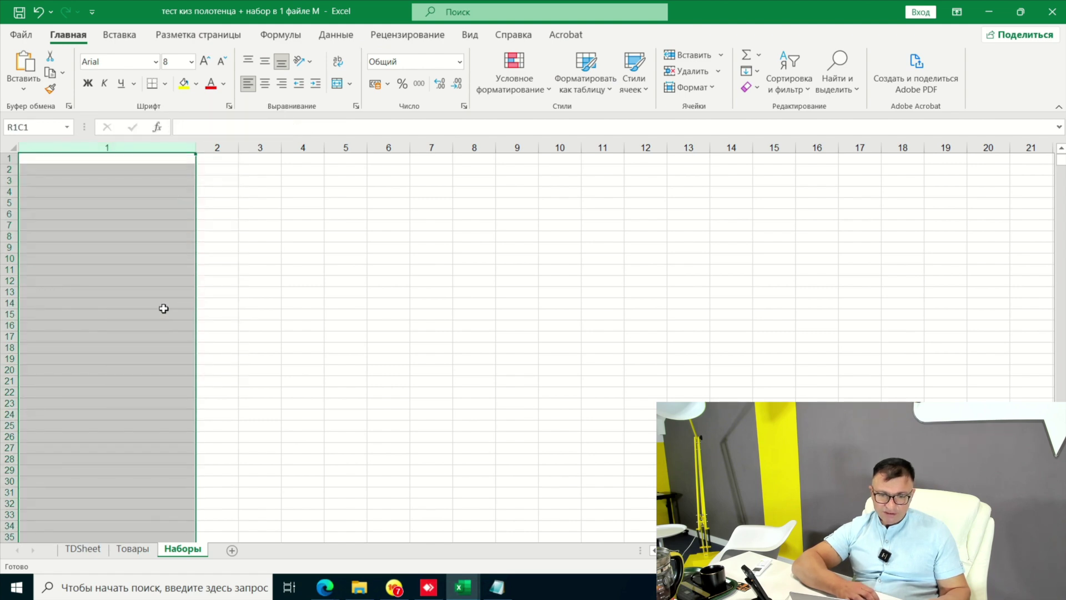
click(277, 345)
Step: Copy the set codes in rows 47 to 61 of the "Коды все" workbook and paste them into column 1 of the Товары sheet
click(86, 548)
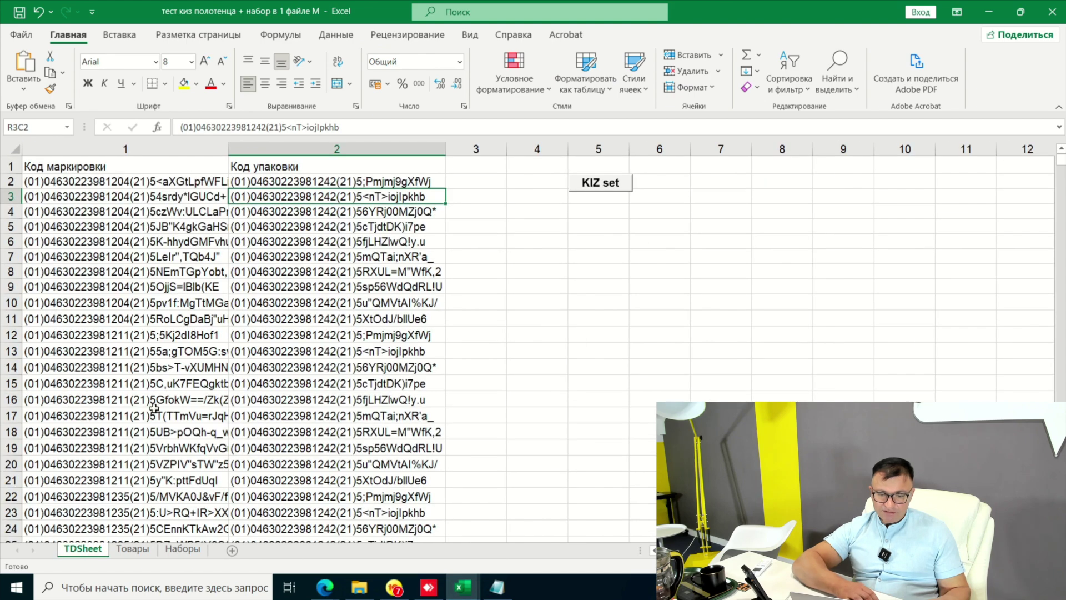
click(130, 549)
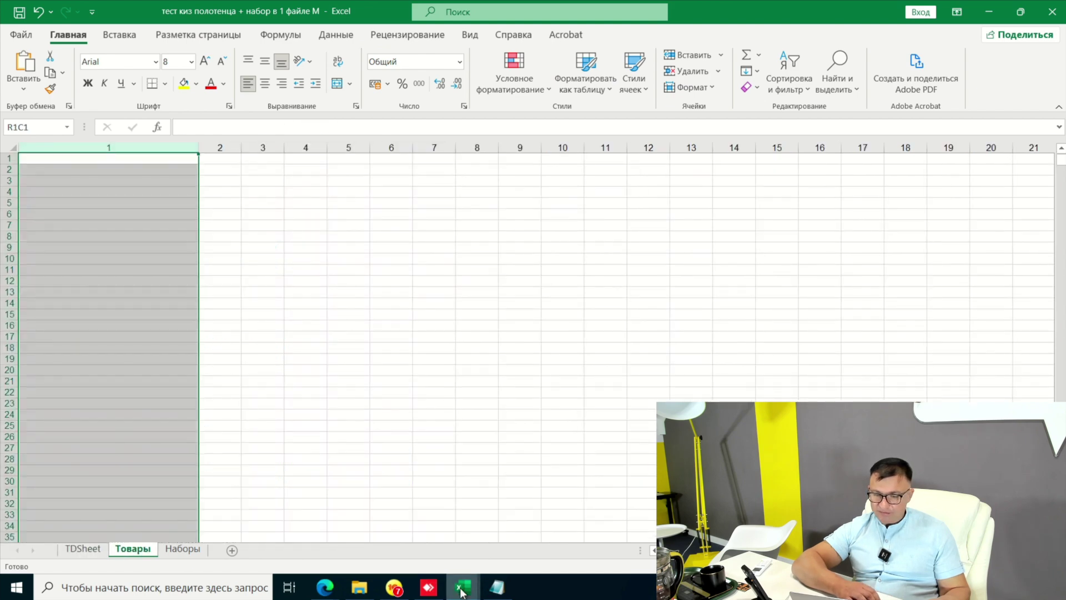
mouse_move(462, 592)
click(544, 506)
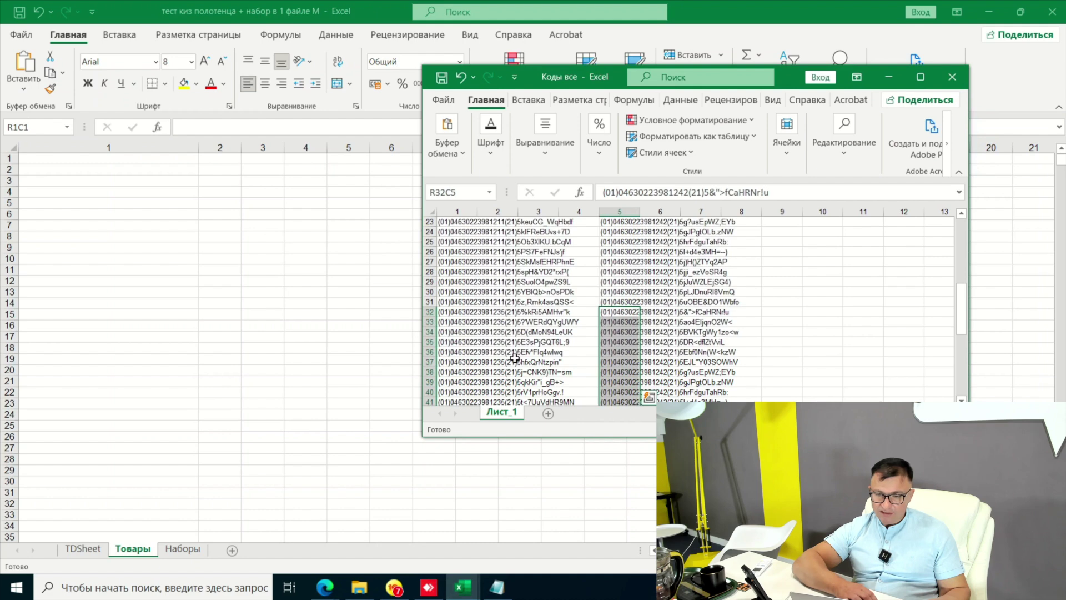
drag(961, 309, 961, 370)
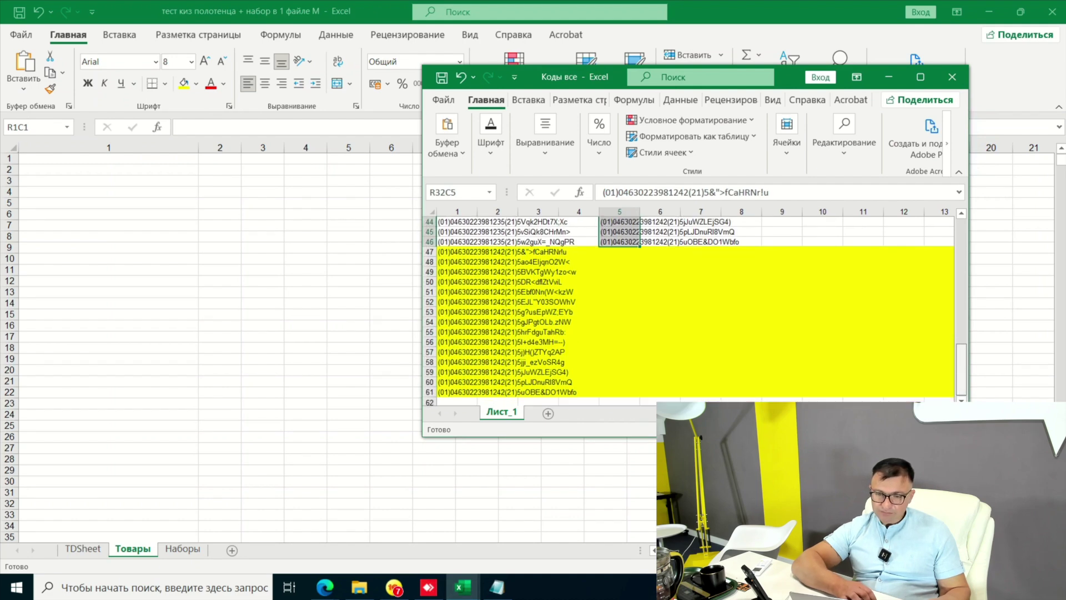
click(464, 252)
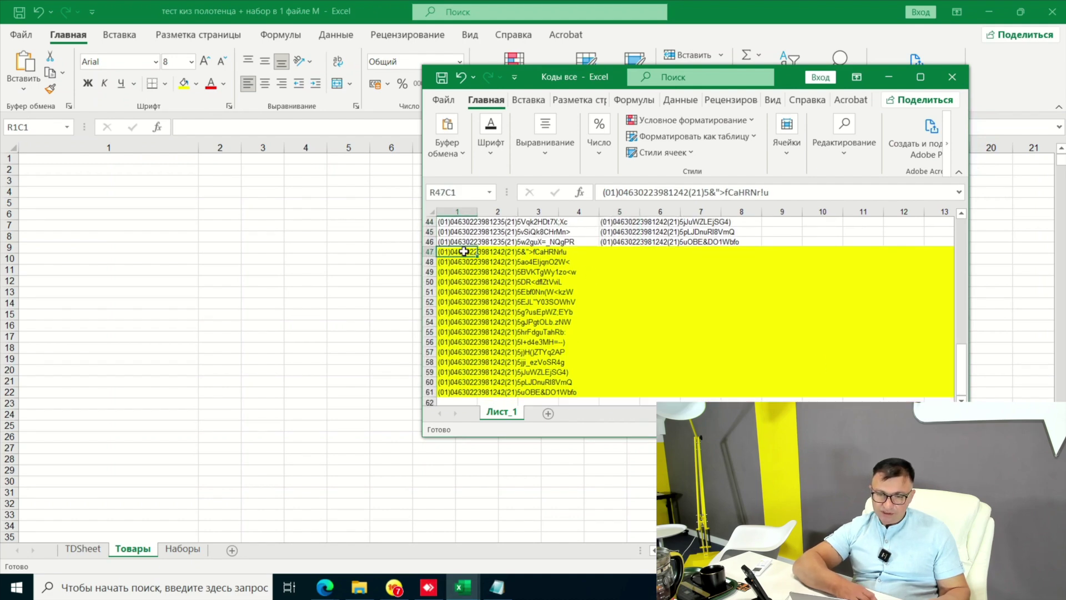
shift+click(458, 390)
right_click(458, 391)
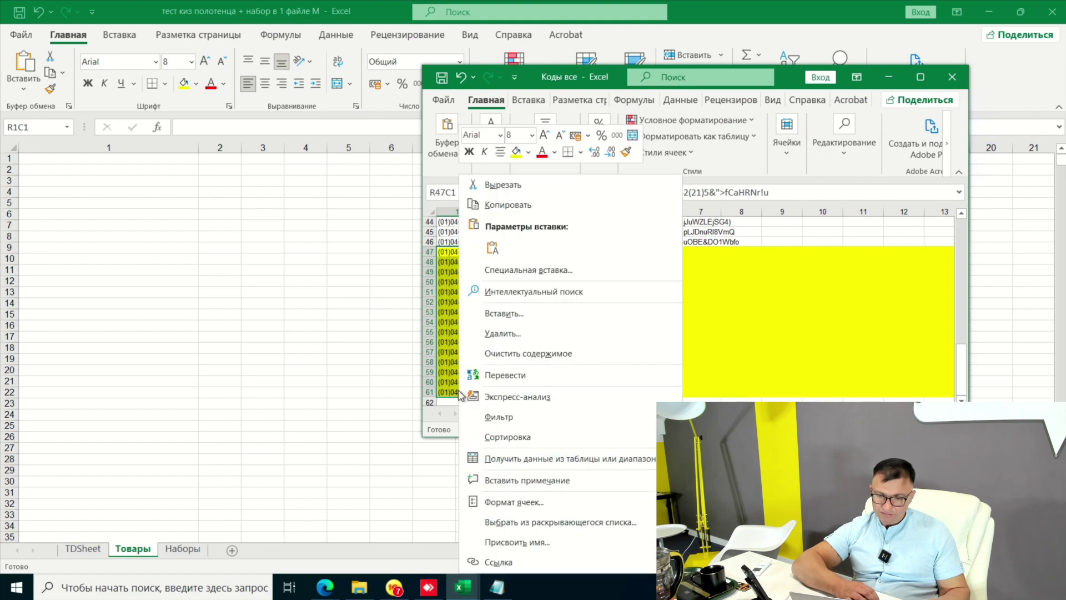
click(509, 205)
click(177, 559)
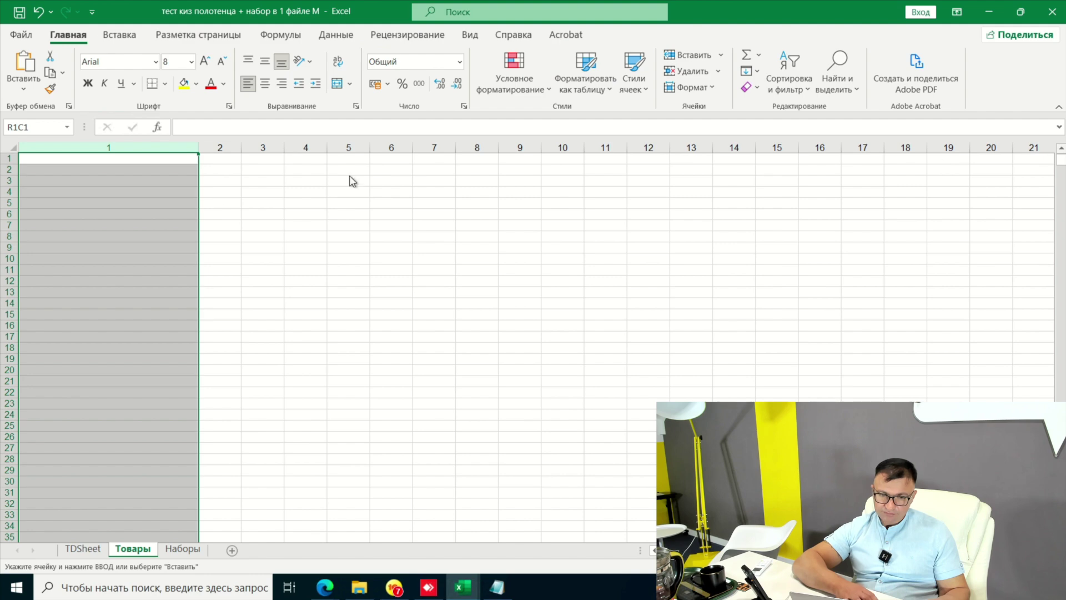
click(144, 158)
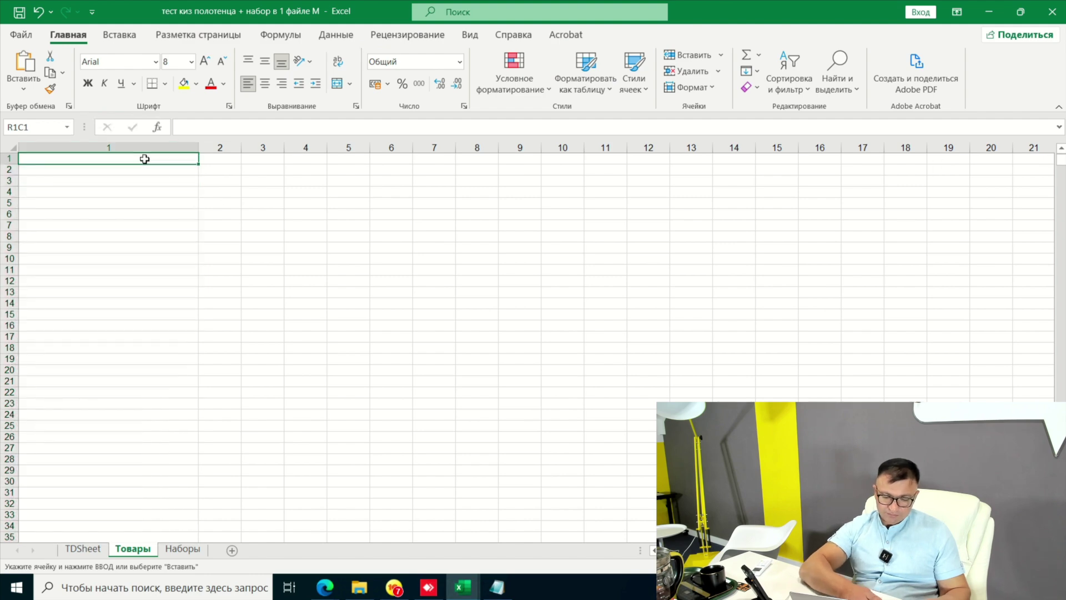
key(ctrl+v)
Step: Copy the towel codes in rows 2 to 46 of "Коды все" and paste them into column 1 of the Товары sheet from row 1
click(462, 586)
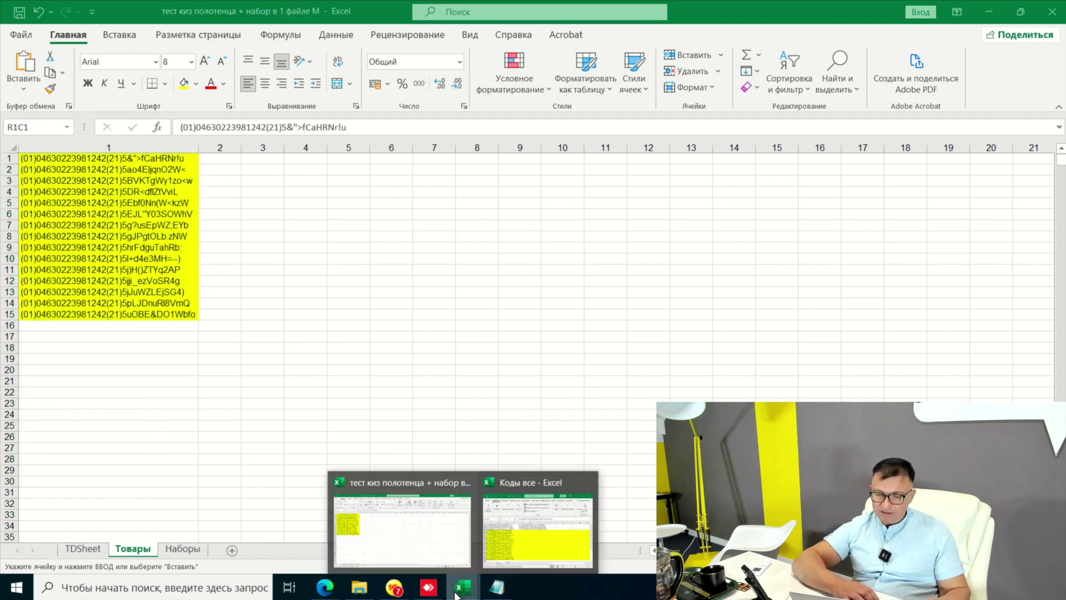
click(531, 527)
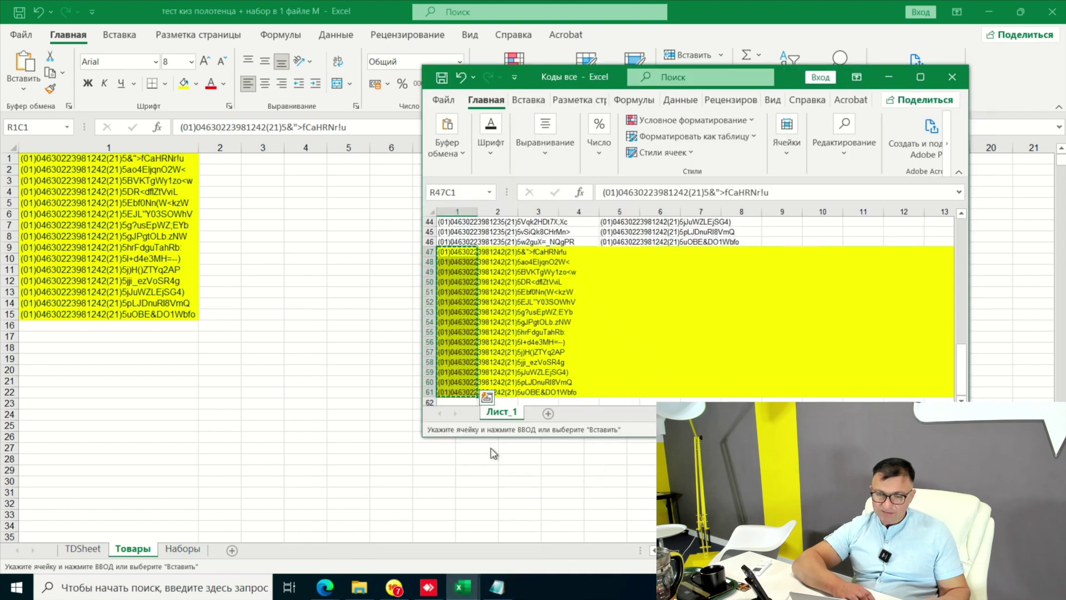
click(458, 242)
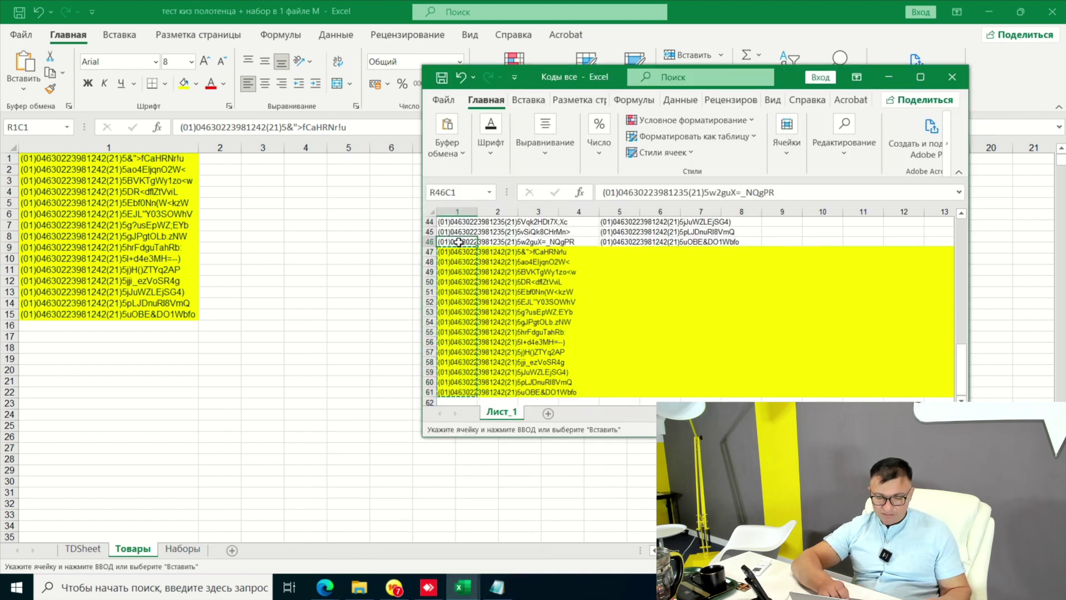
key(ctrl+shift+Up)
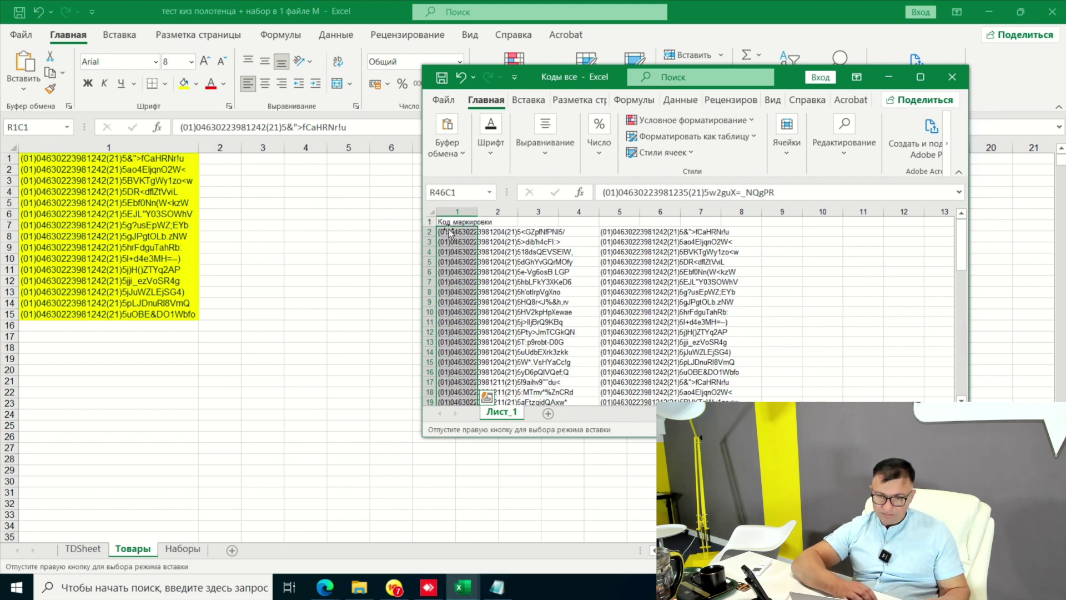
right_click(452, 239)
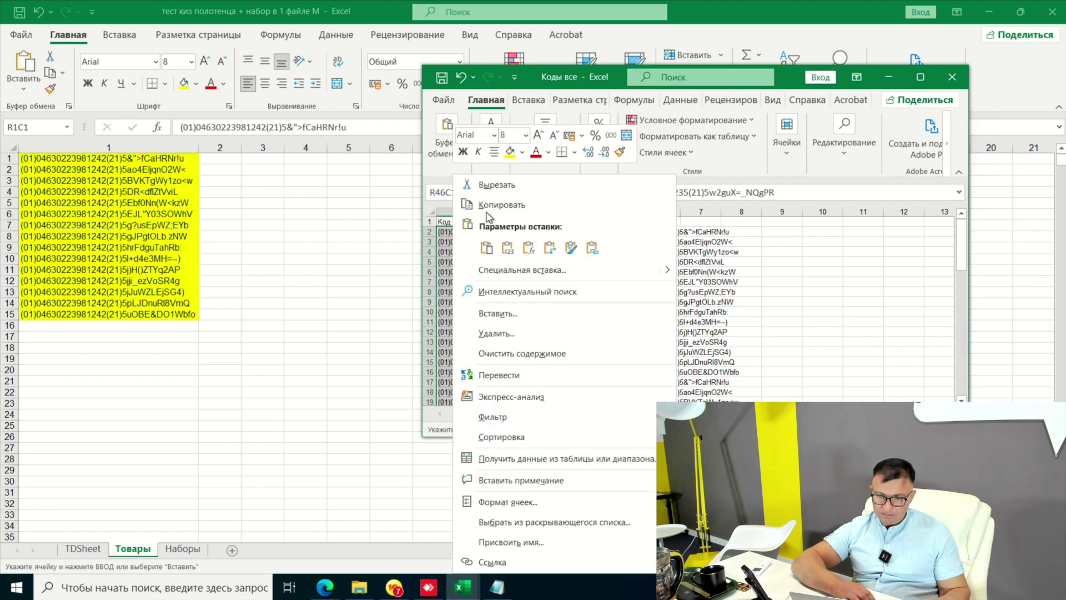
click(486, 248)
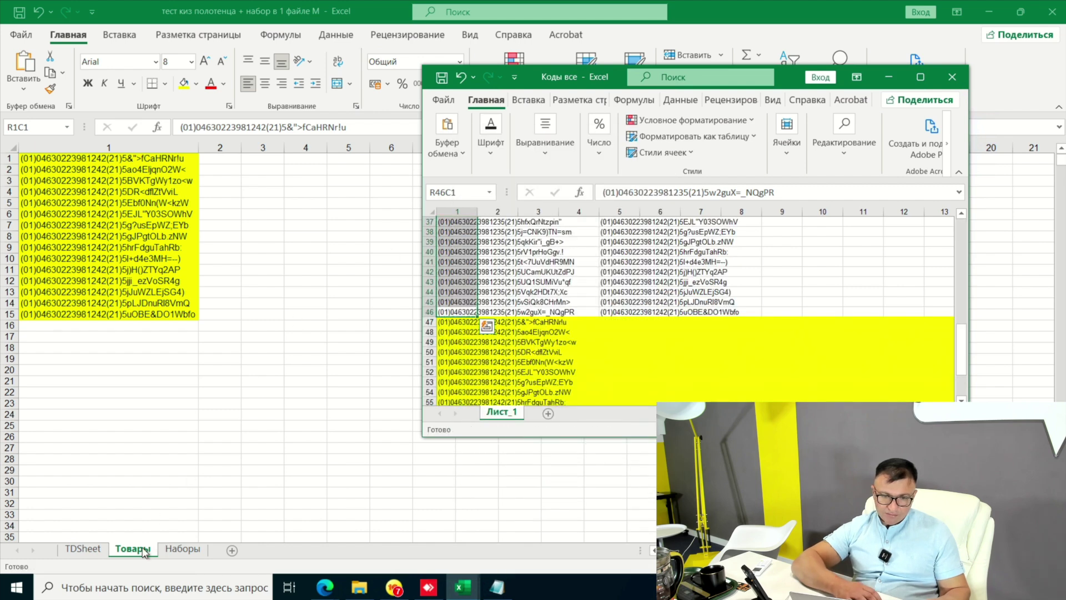
click(144, 551)
click(127, 160)
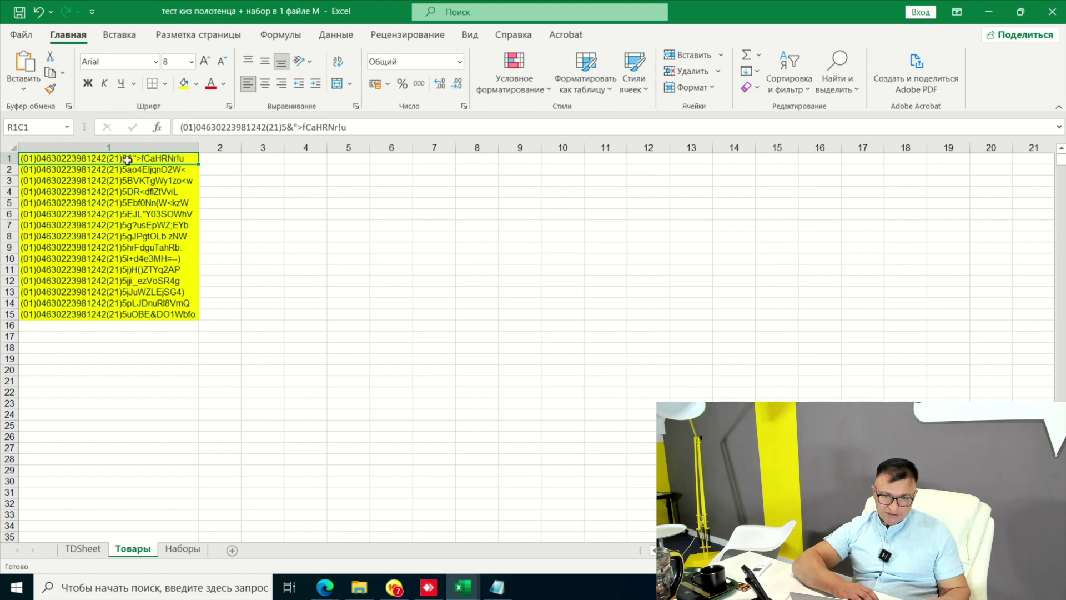
key(ctrl+v)
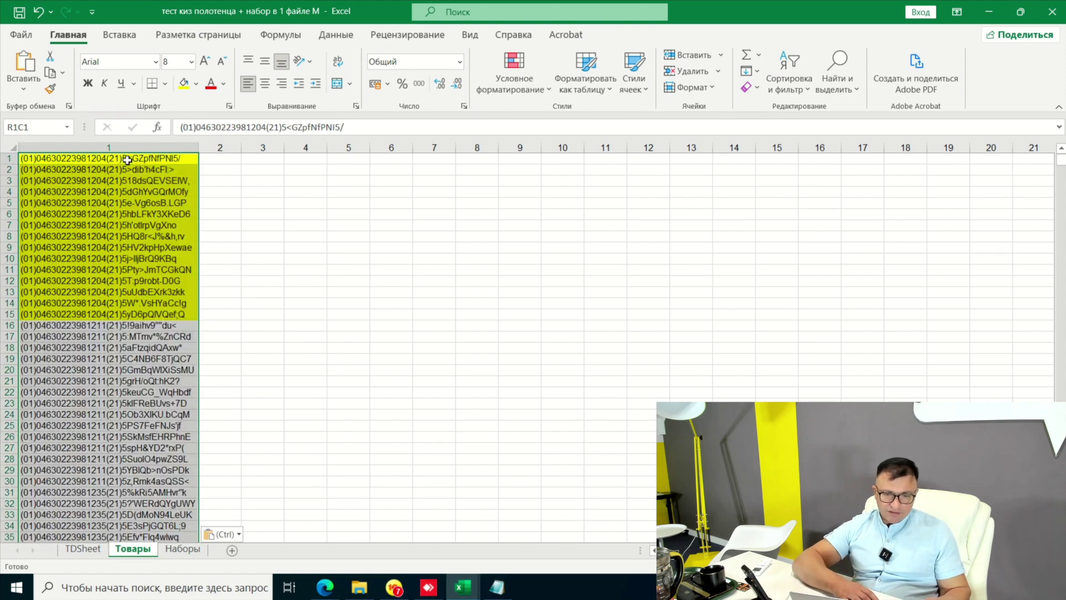
click(276, 277)
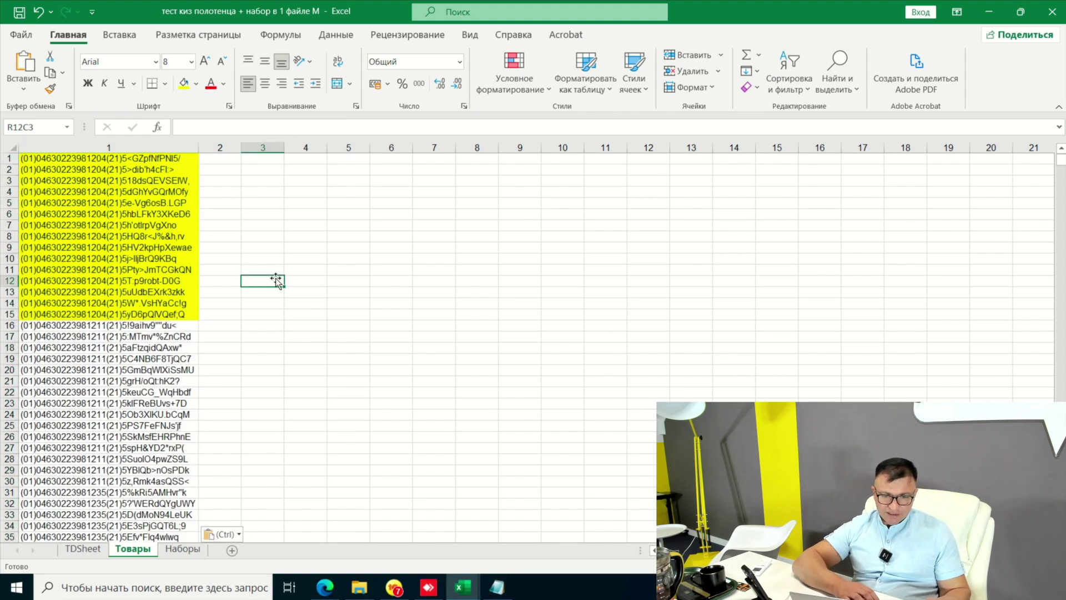
Step: Copy the set codes in rows 47 to 61 of "Коды все" and paste them into column 1 of the Наборы sheet from row 1
click(453, 590)
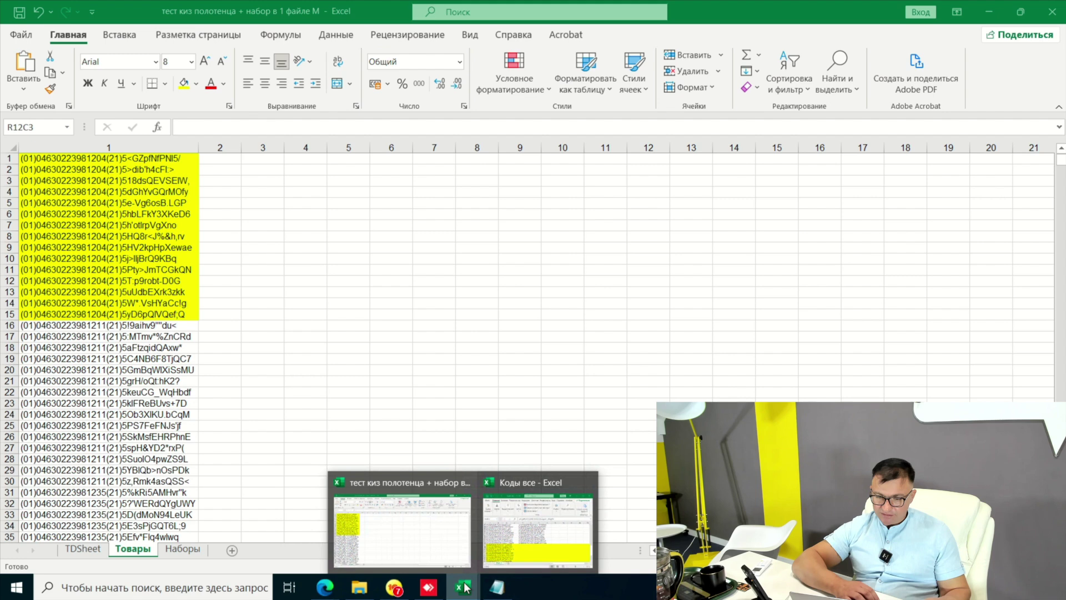
click(495, 551)
click(452, 323)
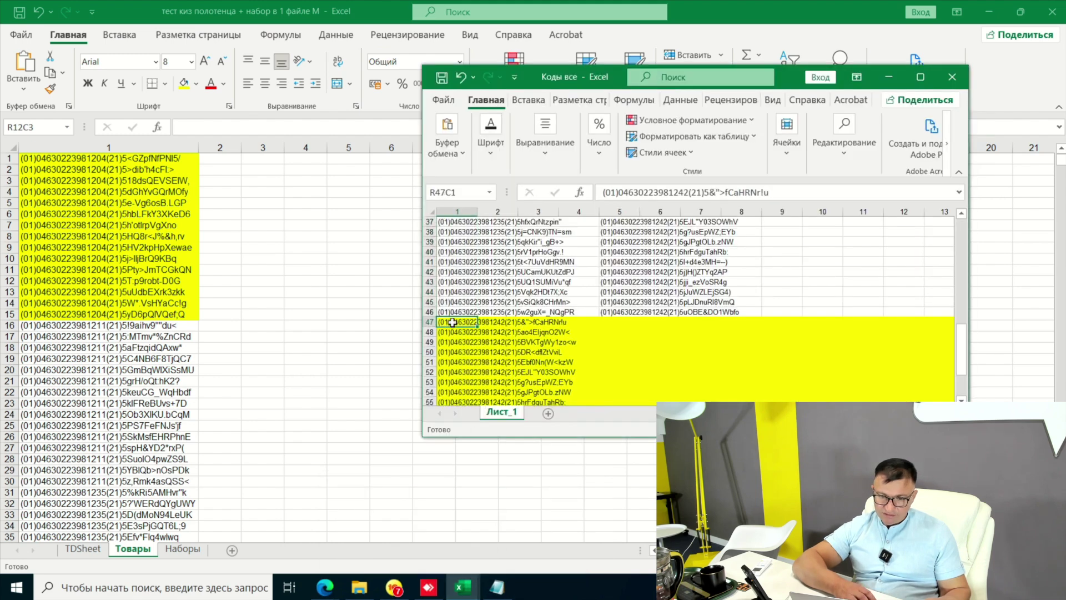
key(ctrl+shift+Down)
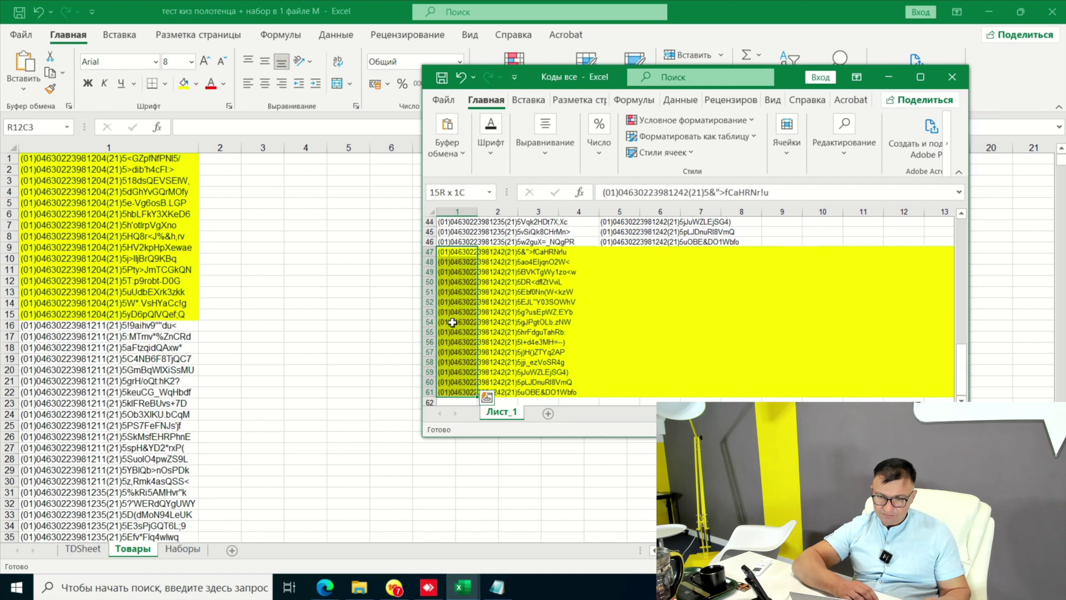
right_click(453, 326)
click(501, 204)
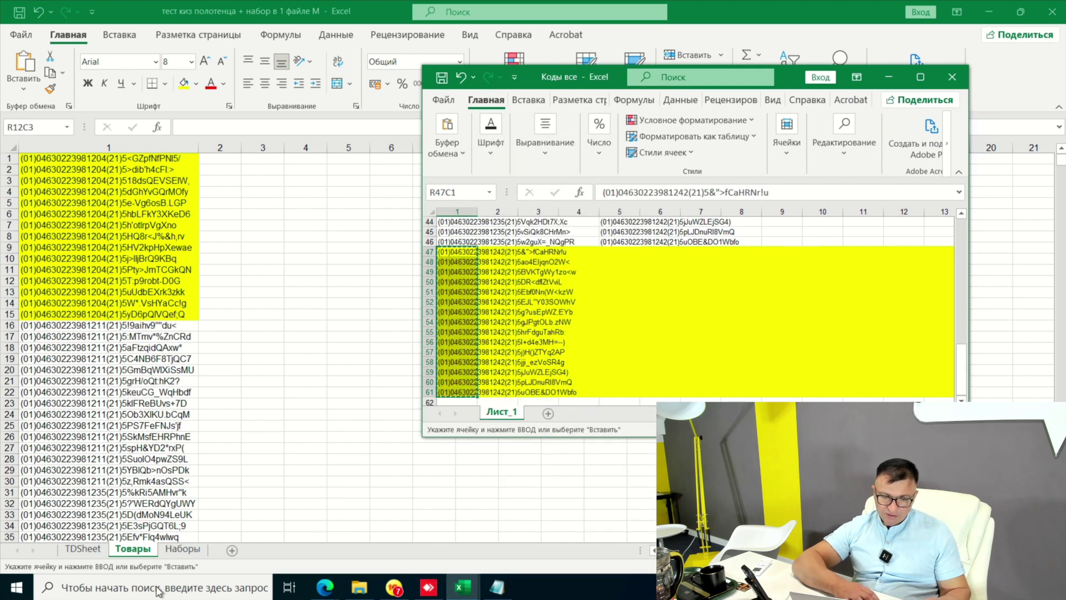
click(185, 554)
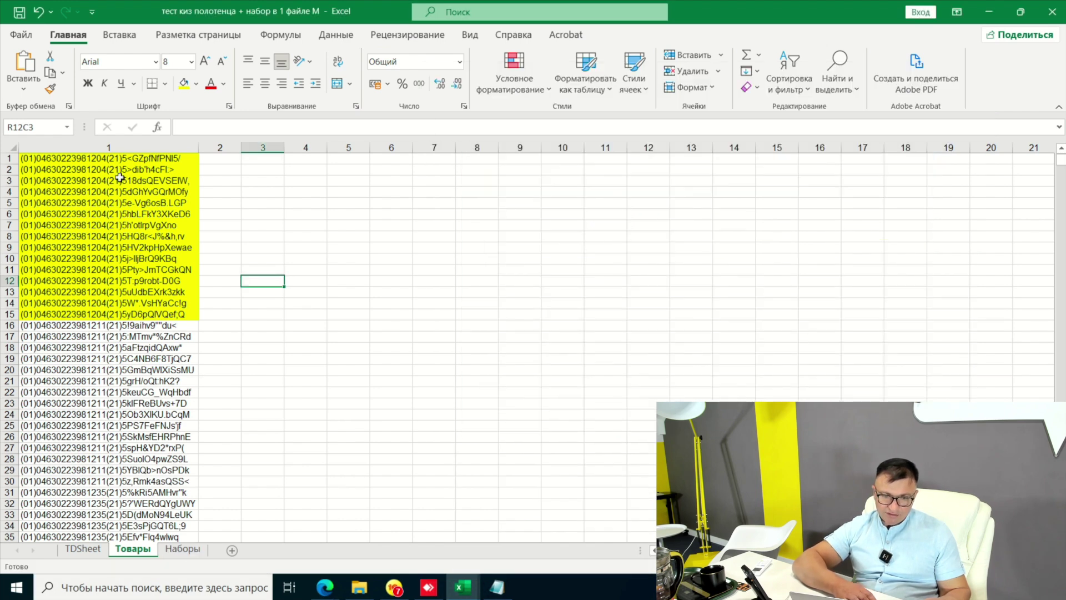
click(179, 551)
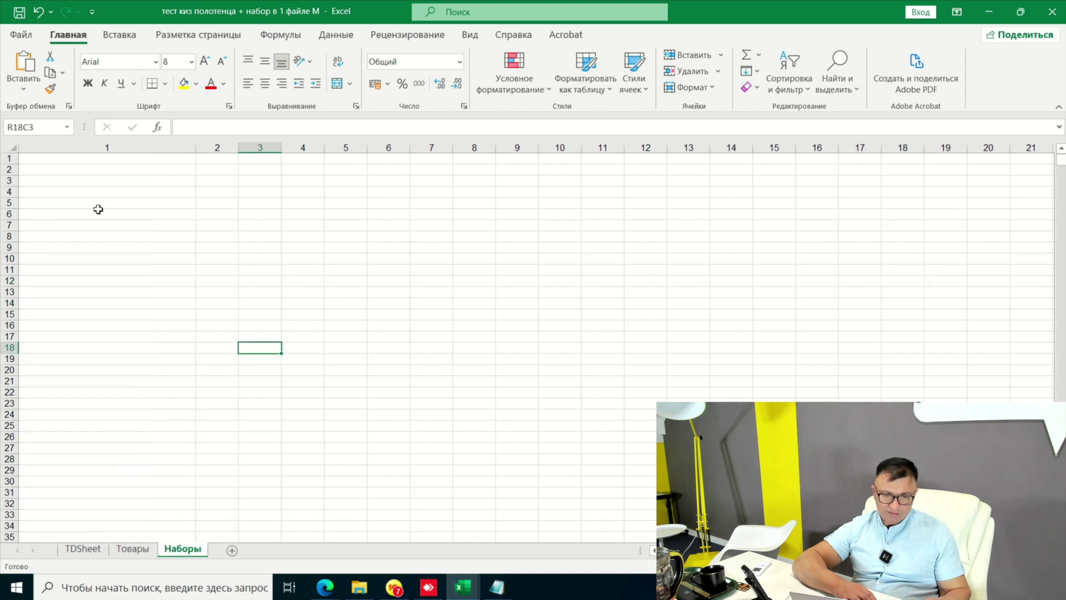
click(69, 160)
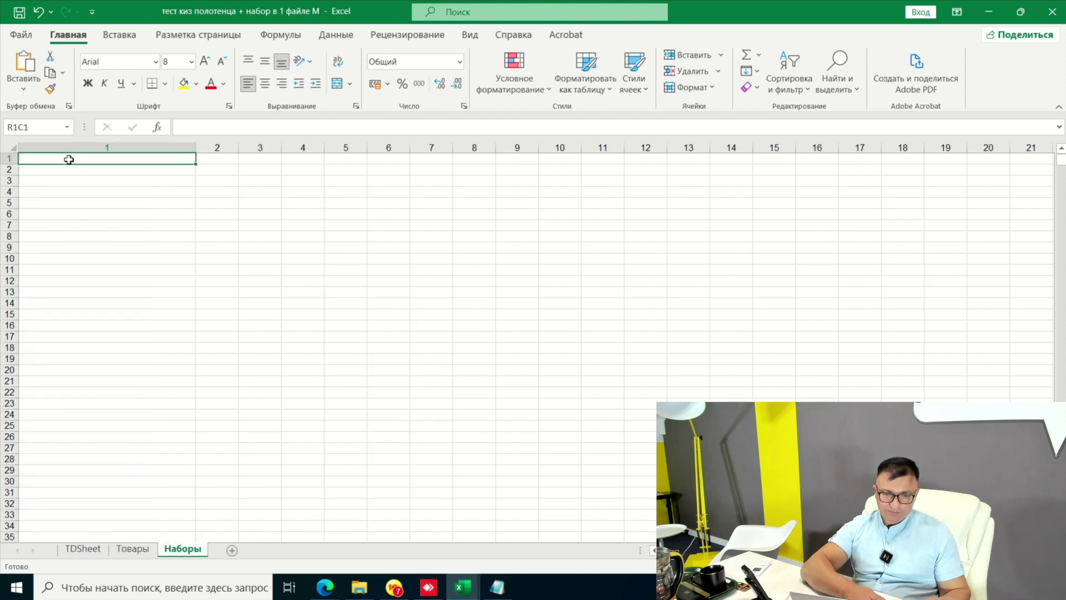
key(ctrl+v)
click(221, 264)
Step: Run the KIZ set macro on the TDSheet sheet to distribute the towel codes among the sets
click(82, 549)
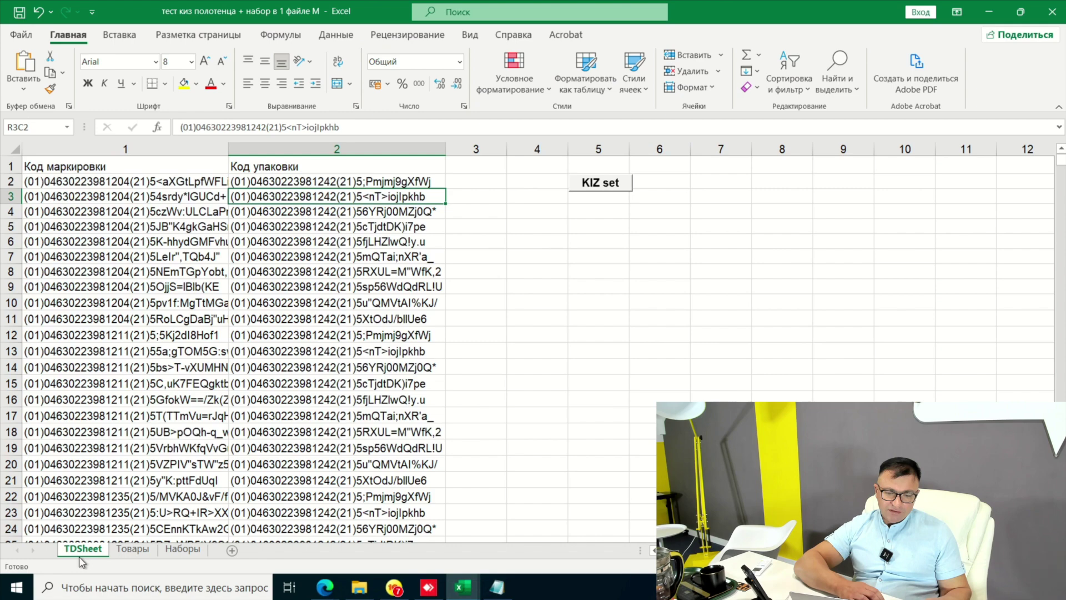
click(613, 188)
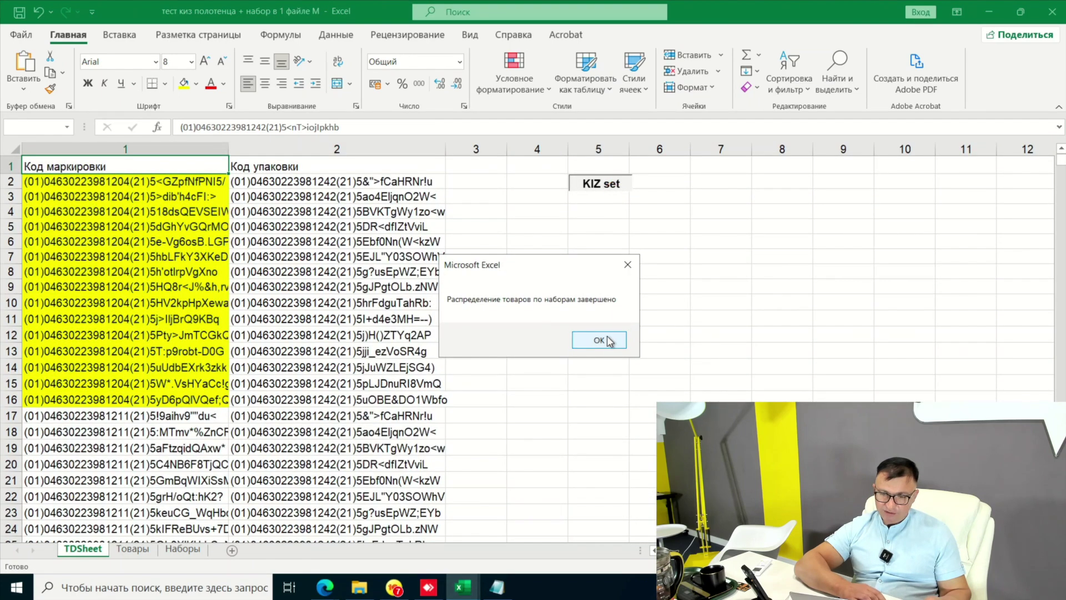
click(610, 341)
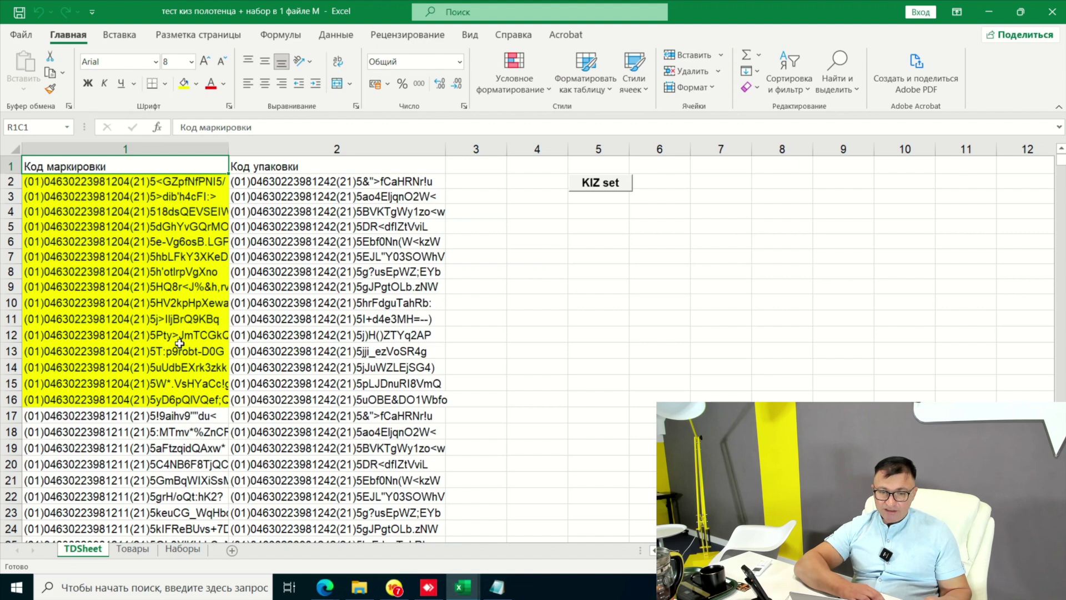
Step: Switch to 1С:Предприятие and create a new "Маркировка товаров ИС МП" document from the favourite "Ввести в оборот"
click(395, 588)
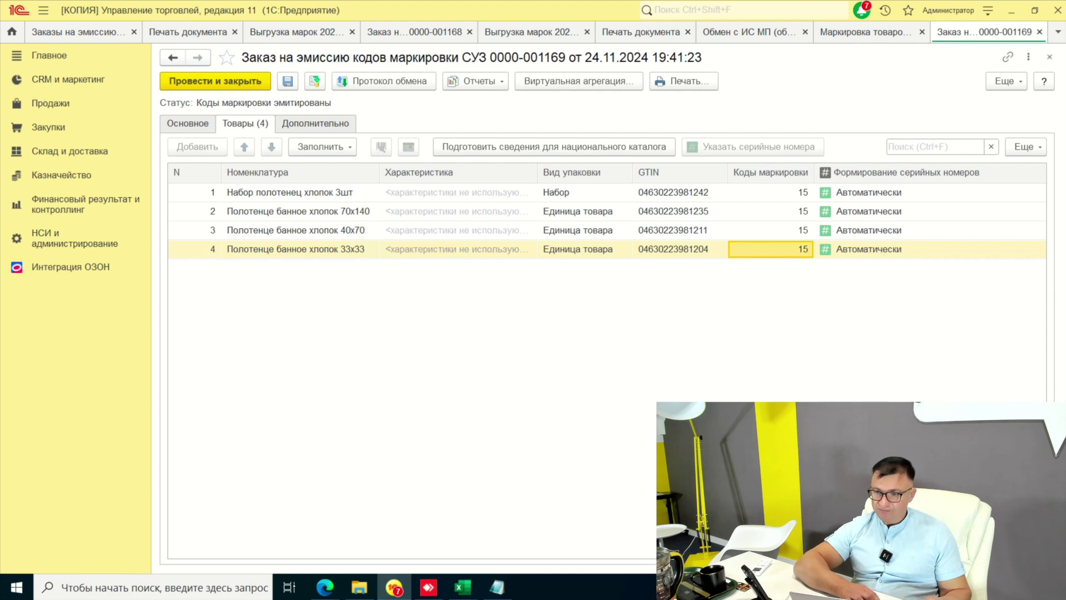
click(987, 12)
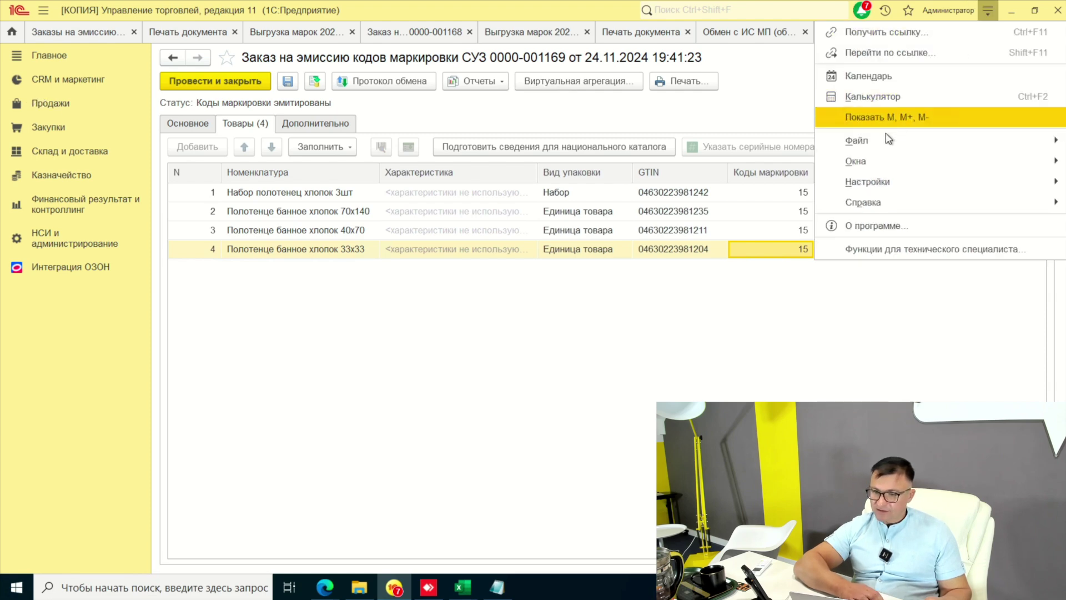
click(907, 9)
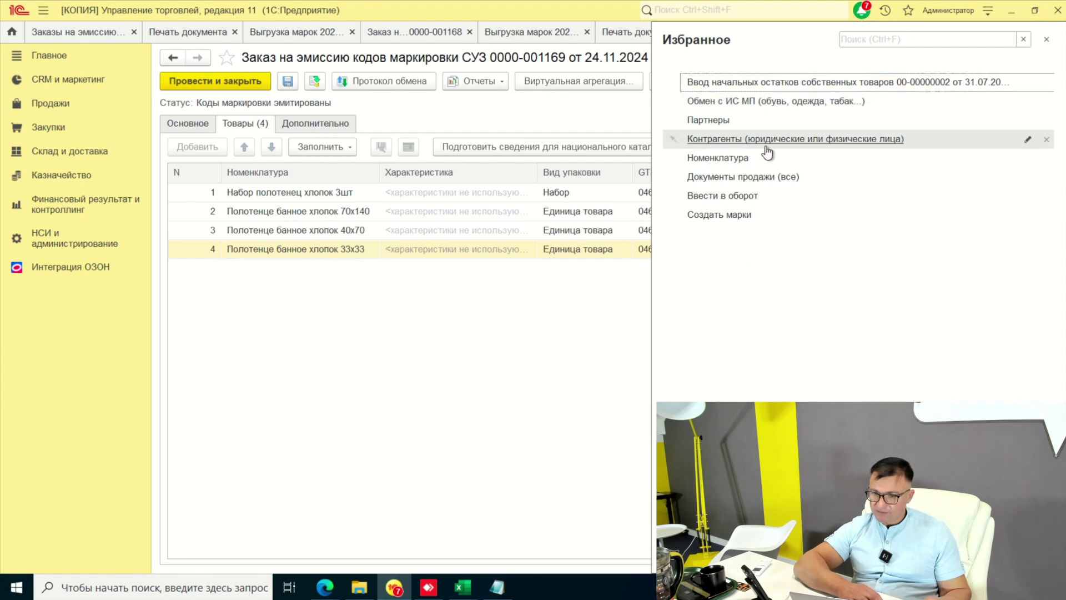
click(738, 197)
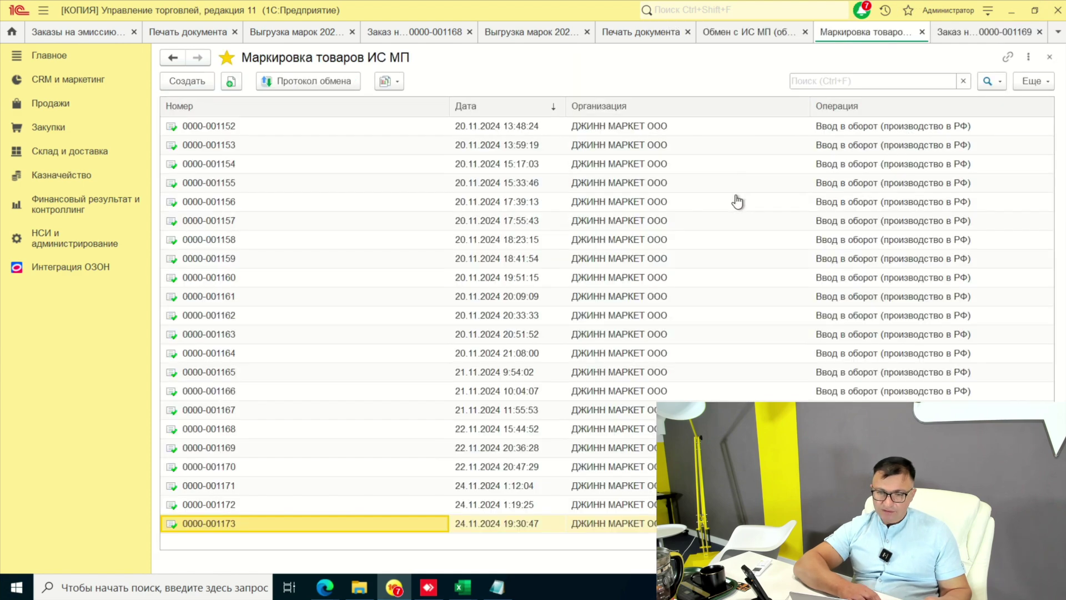
click(204, 78)
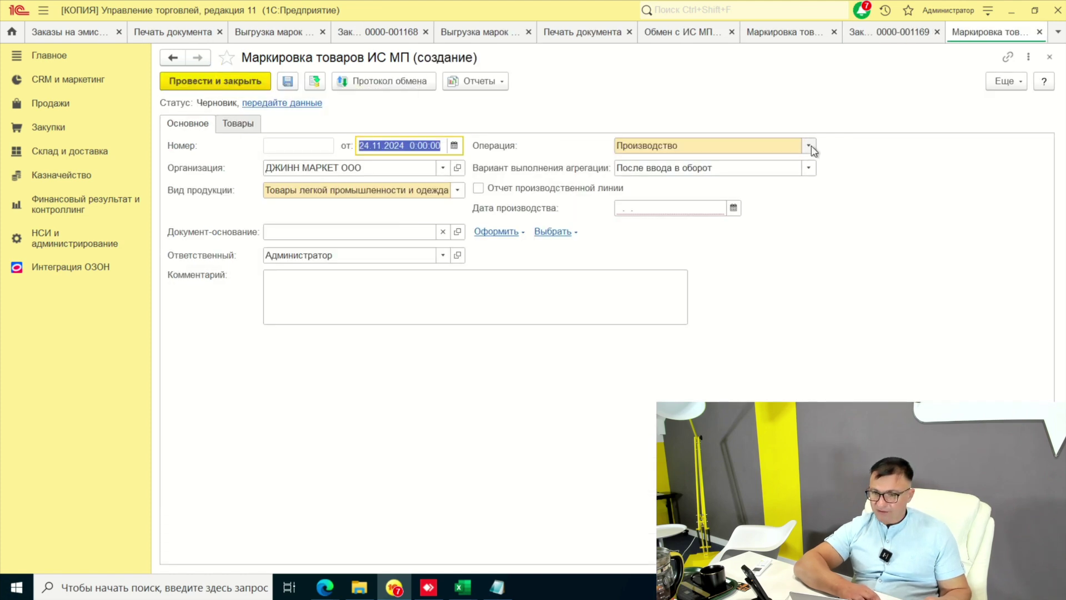
Step: Set the aggregation variant to "Перед вводом в оборот" and the production date to 24.11.2024
click(806, 169)
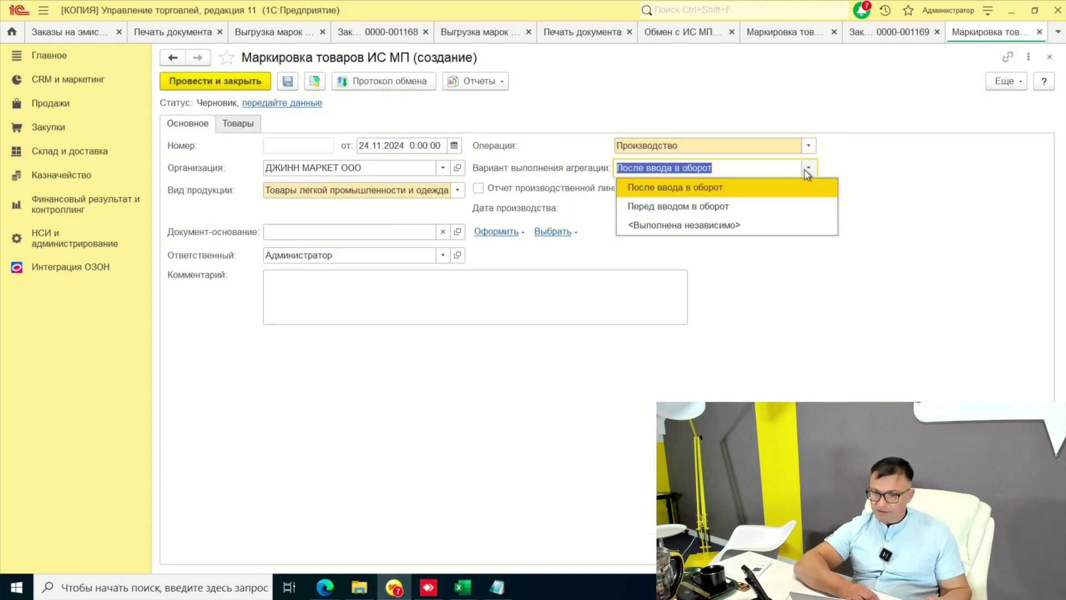
click(748, 206)
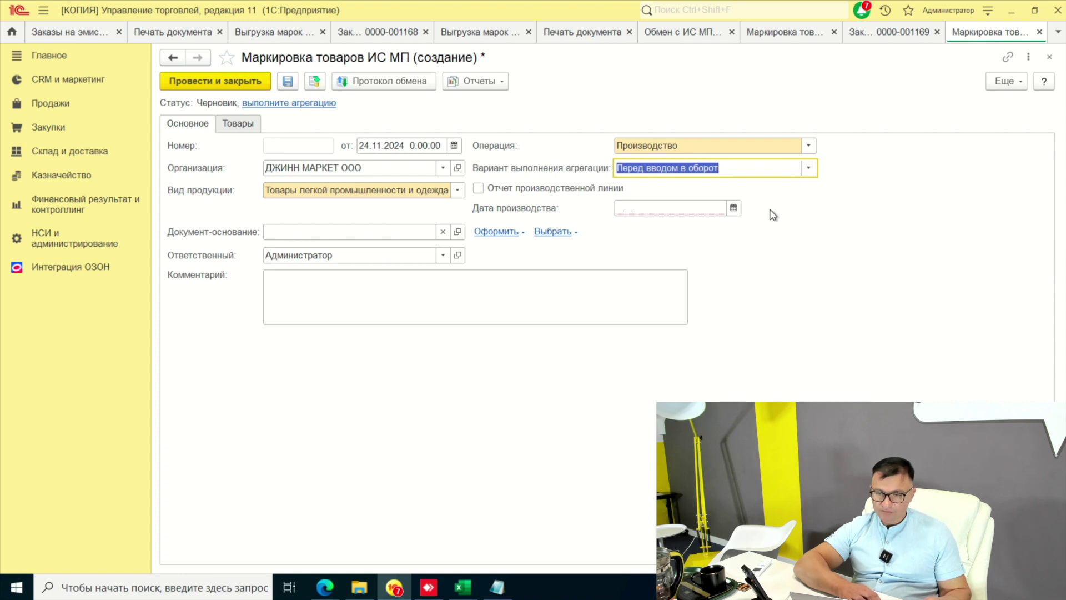
click(732, 210)
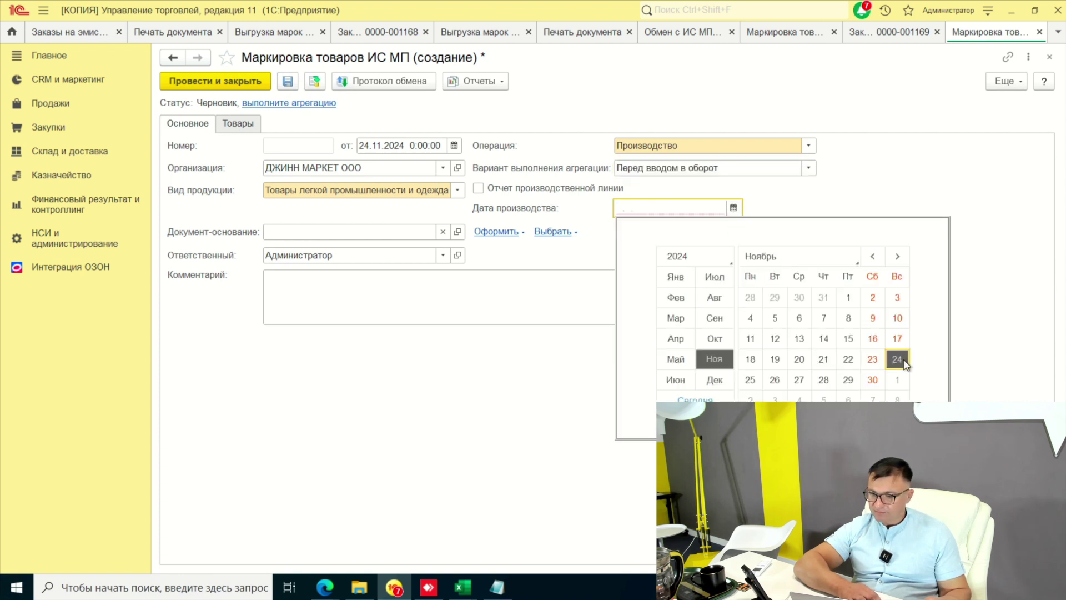
click(897, 359)
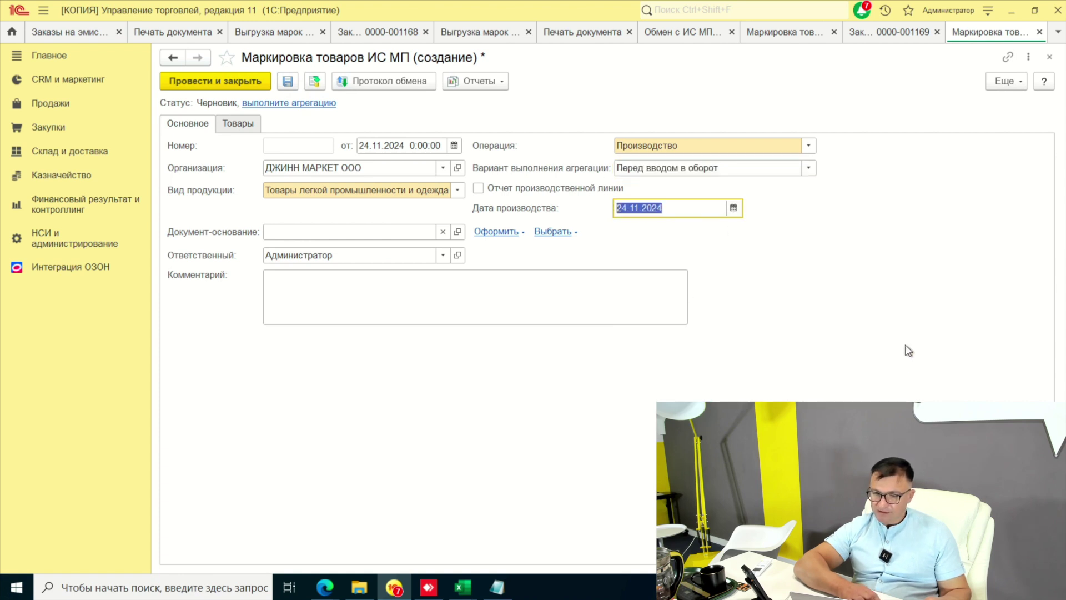
Step: Start picking marked products for the document's goods, saving the document when asked, and open the "Загрузка кодов маркировки" table
click(248, 126)
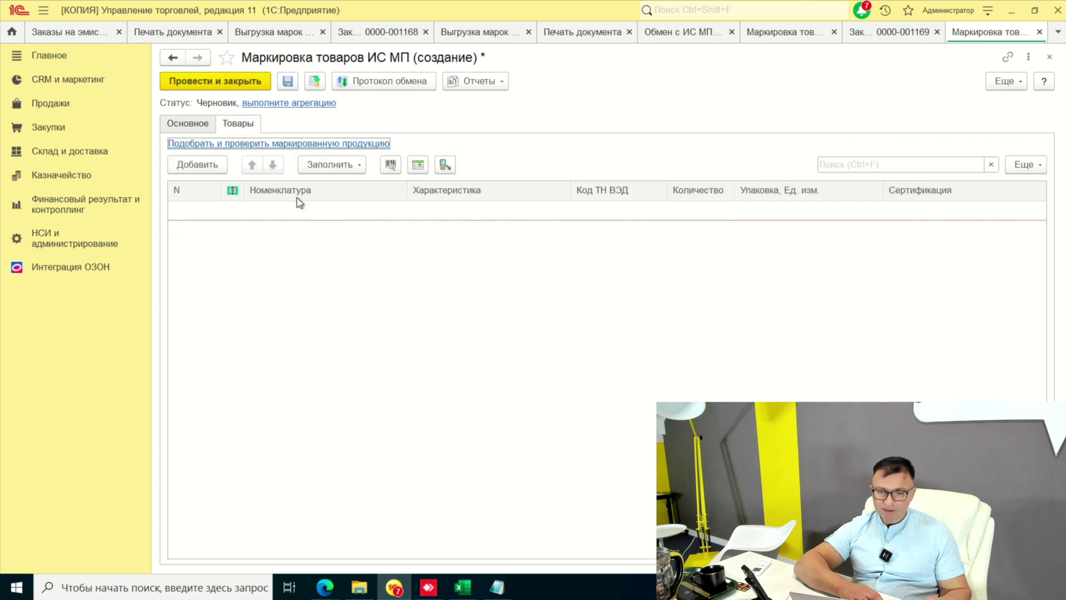
click(279, 145)
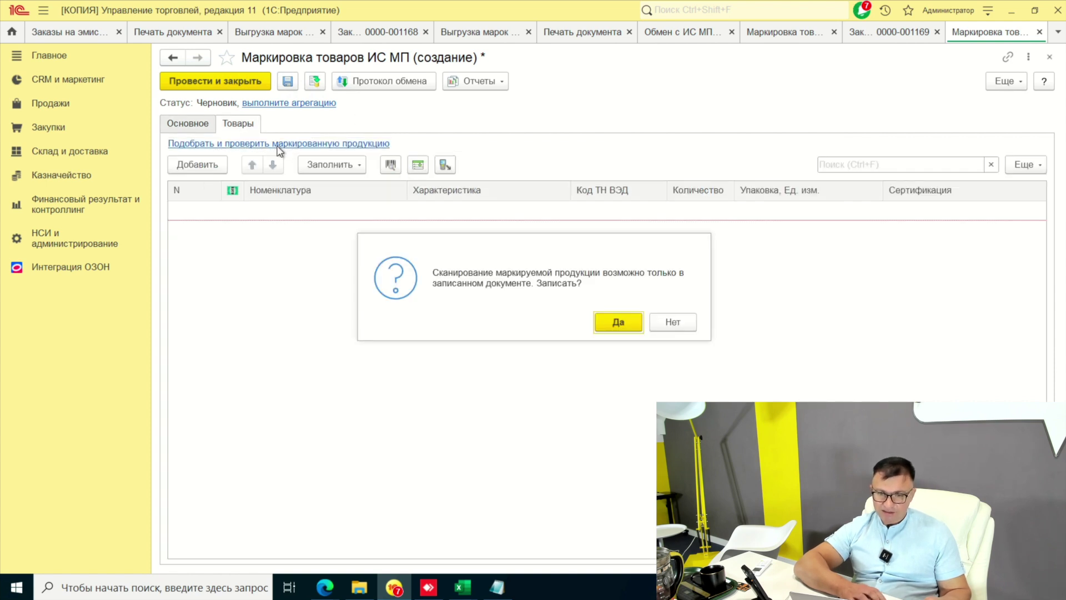
click(619, 323)
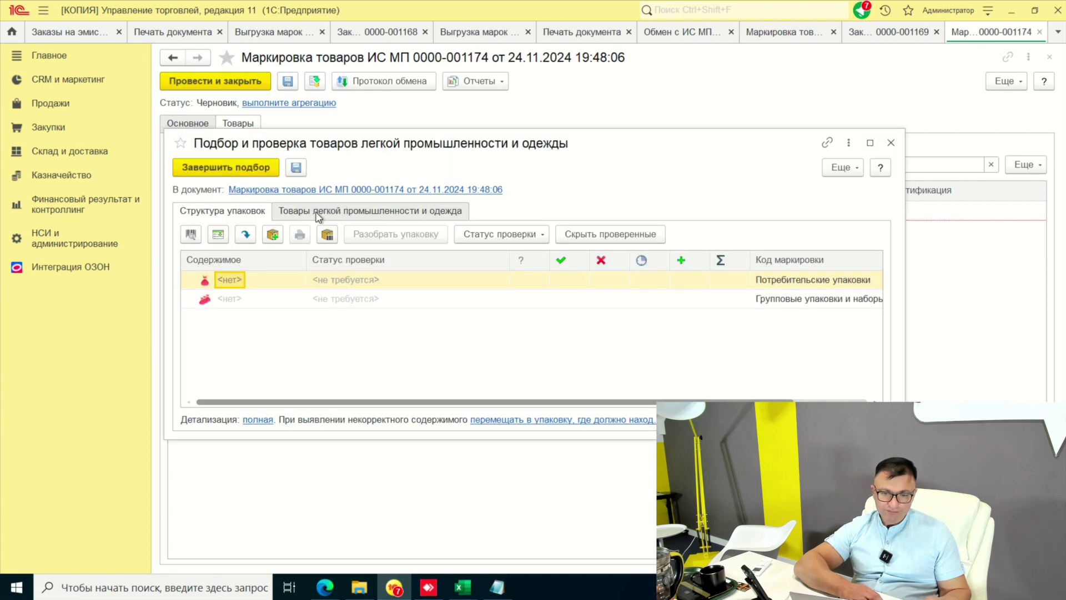
click(218, 235)
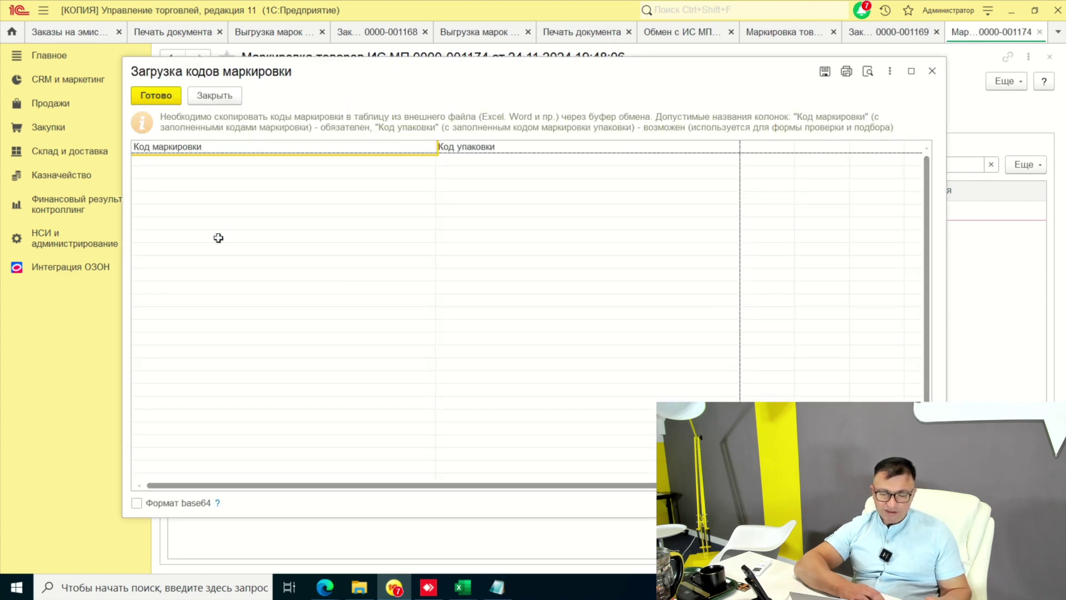
Step: Copy columns 1 and 2 of the TDSheet sheet in Excel and load them as marking and package codes in 1С
mouse_move(462, 583)
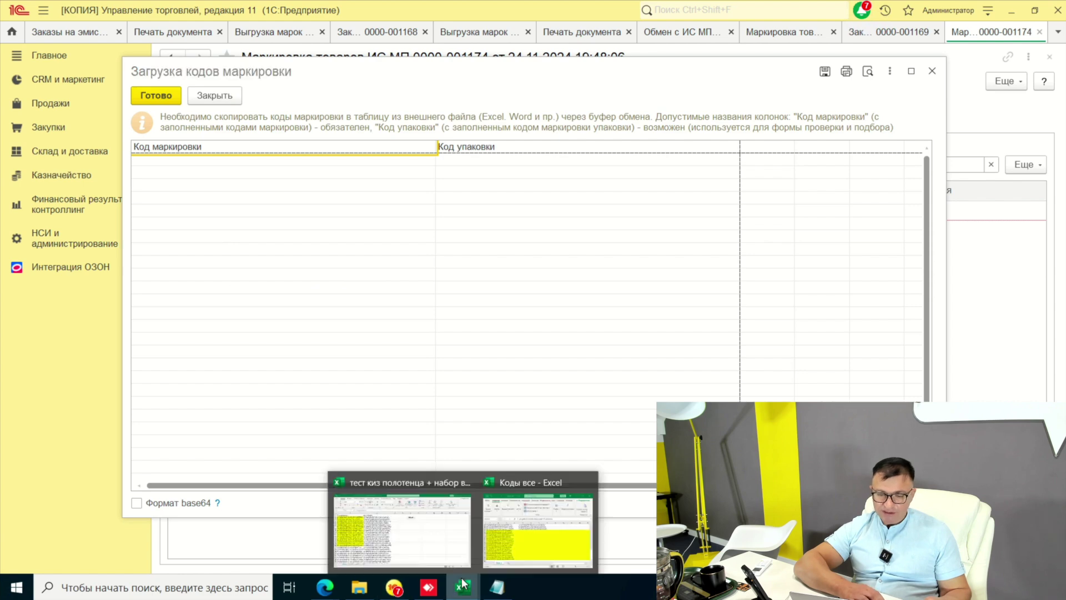
click(441, 555)
drag(104, 150, 278, 136)
right_click(273, 153)
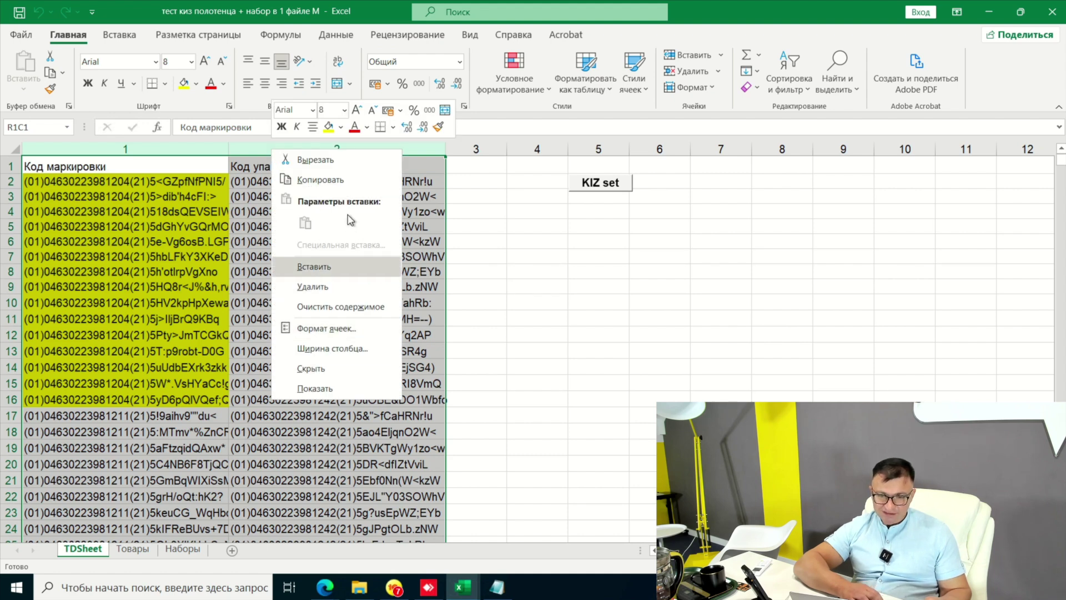
click(348, 178)
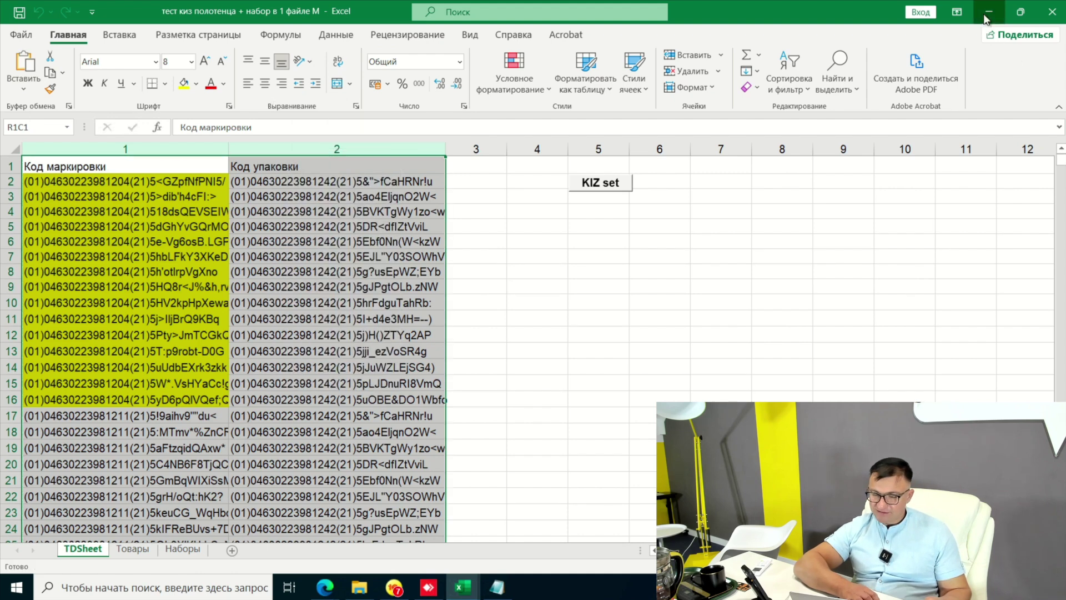
click(988, 11)
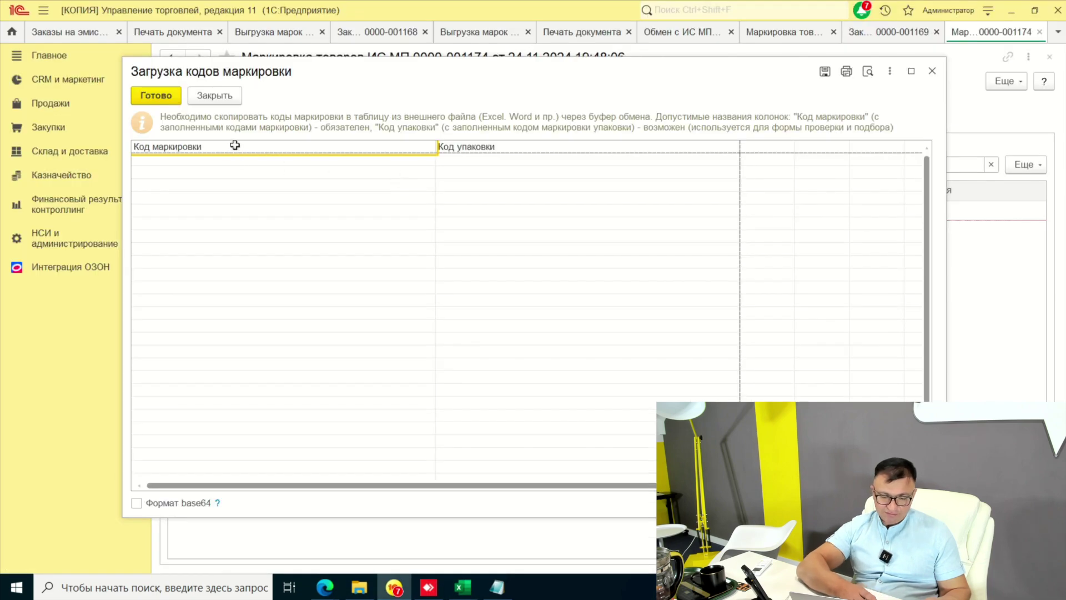
key(ctrl+v)
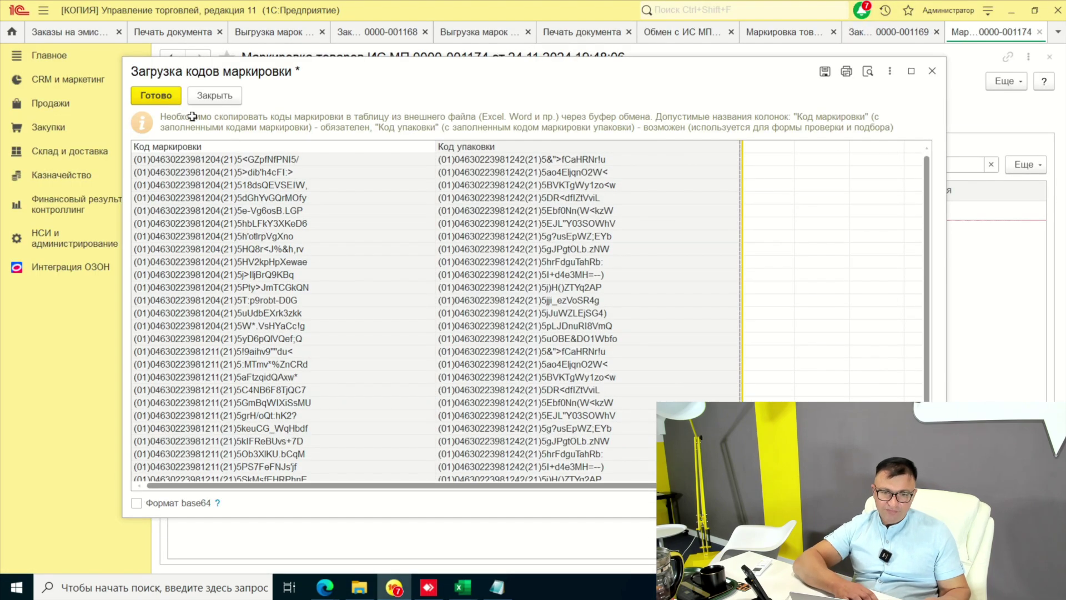
click(165, 100)
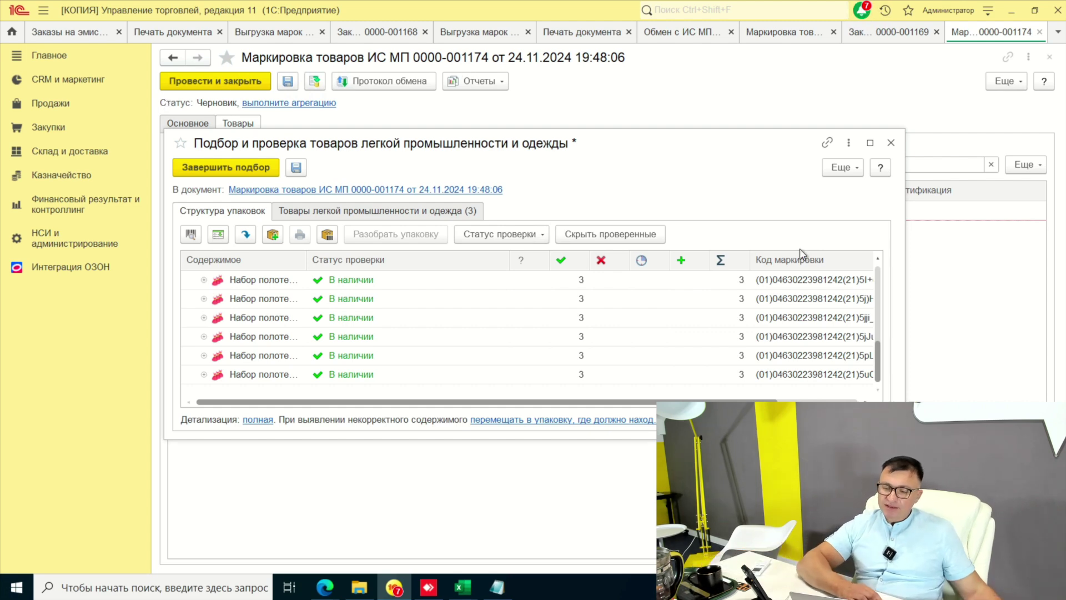
Step: Review the loaded set packages and the picked towels, and complete the picking into the document
drag(879, 370, 882, 272)
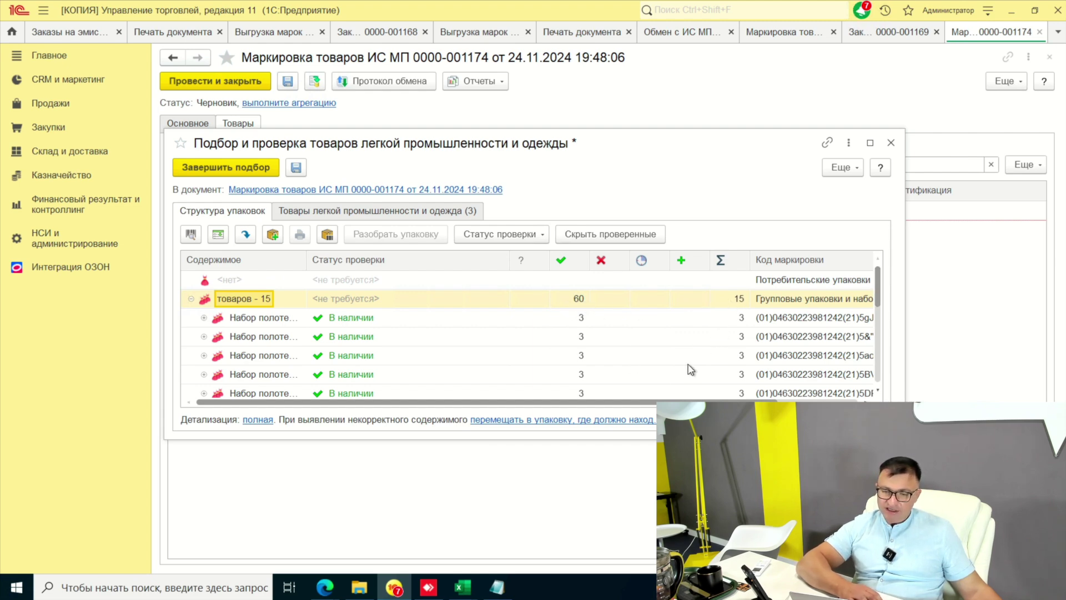
click(424, 211)
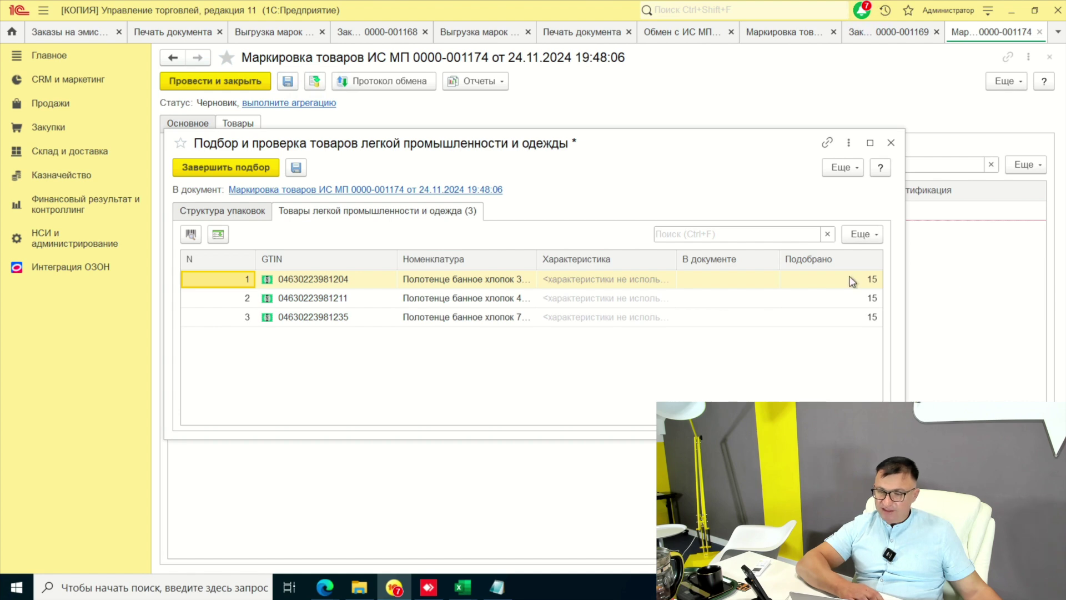
click(239, 171)
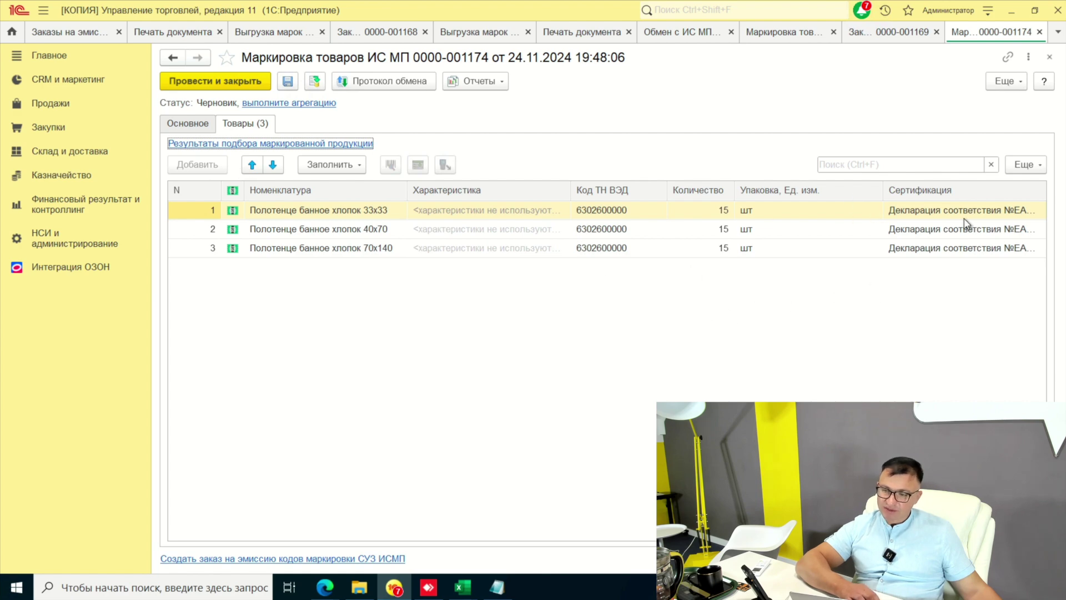
Step: Perform the aggregation, posting the document, and transmit the data to put the marking codes into circulation
click(297, 104)
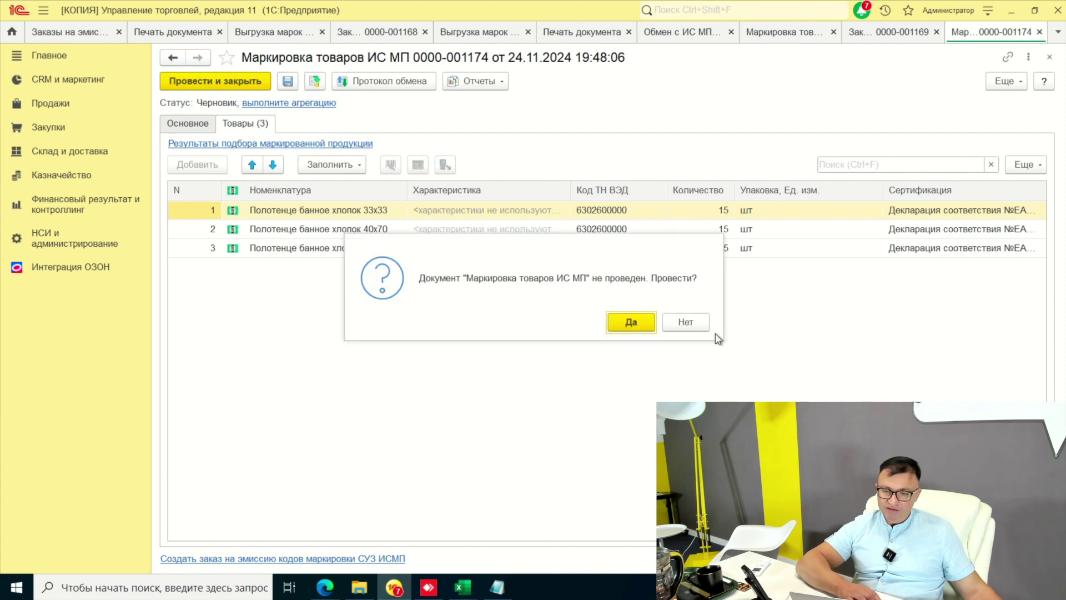
click(625, 322)
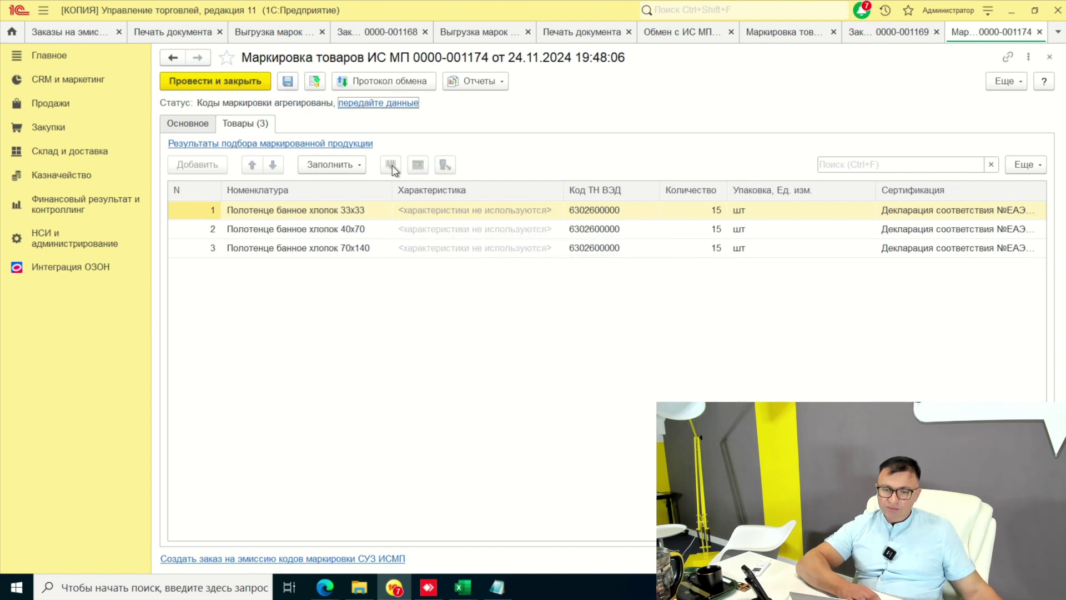
click(381, 104)
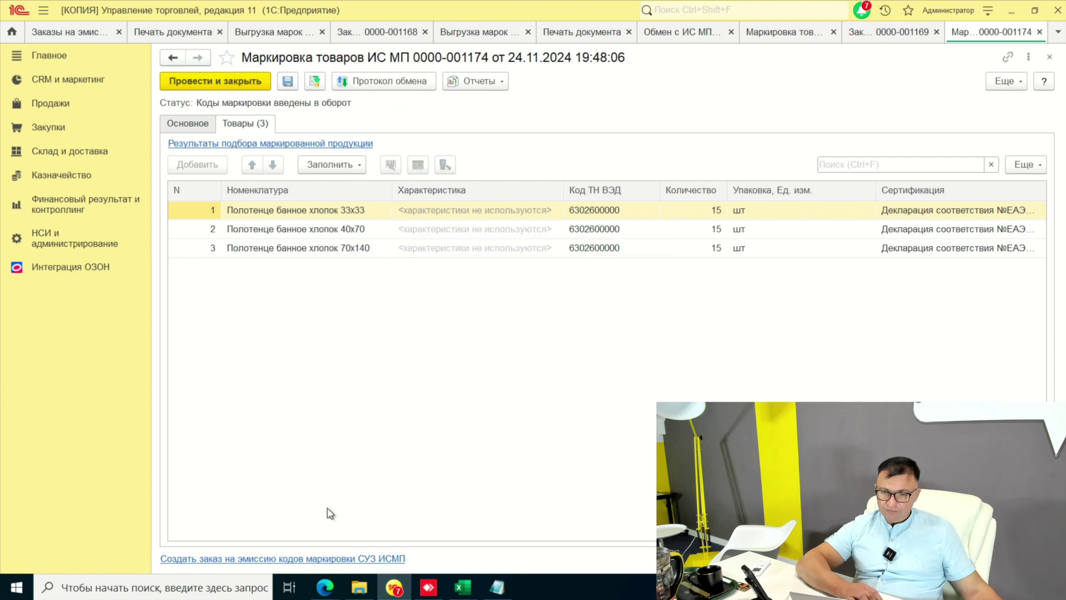
Step: Open the "Этикетка (обувь, одежда, табак...)" PDF from the "Тест 15" folder and examine the set and towel labels through the final pages
click(358, 593)
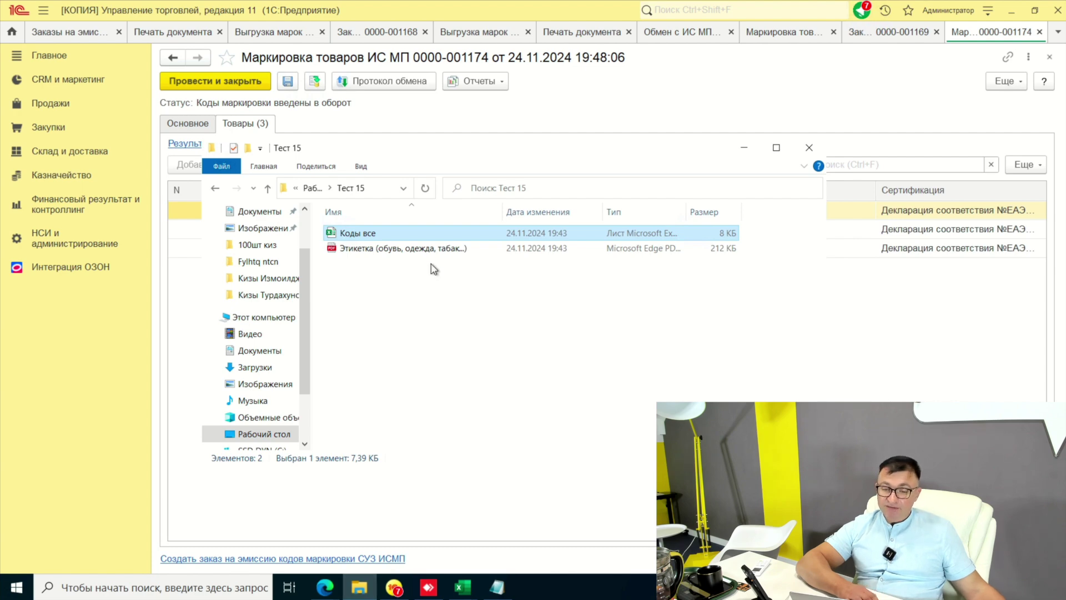
double_click(419, 248)
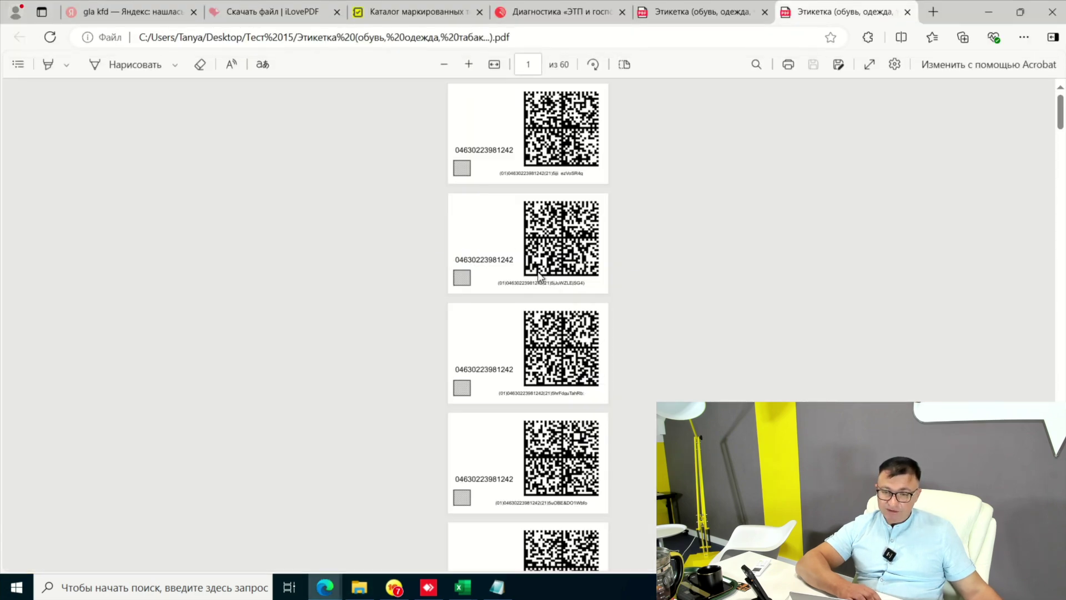
scroll(537, 275, down, 20)
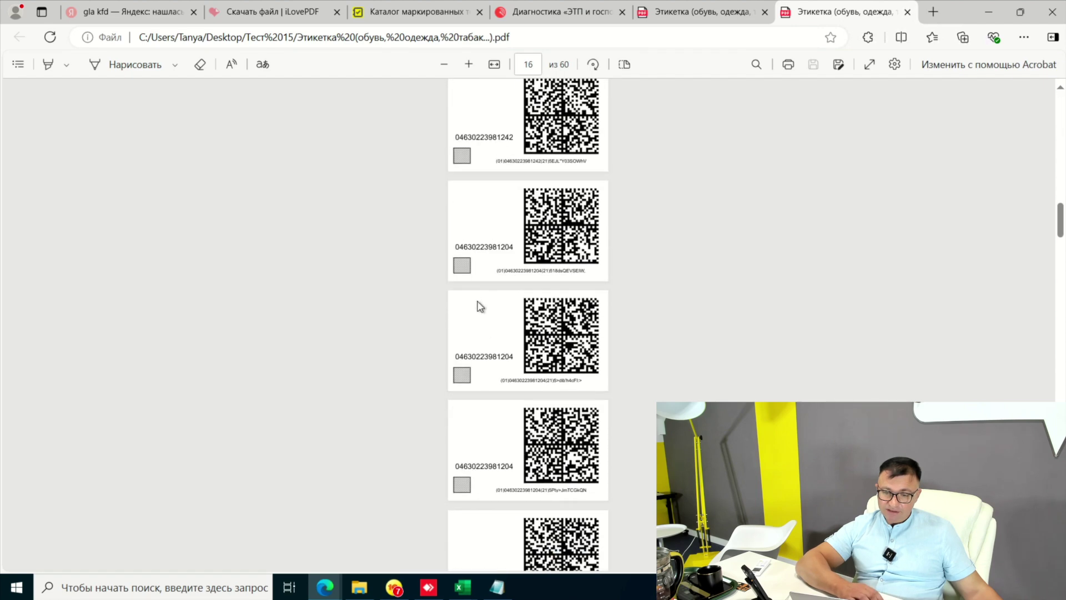
drag(457, 355, 523, 356)
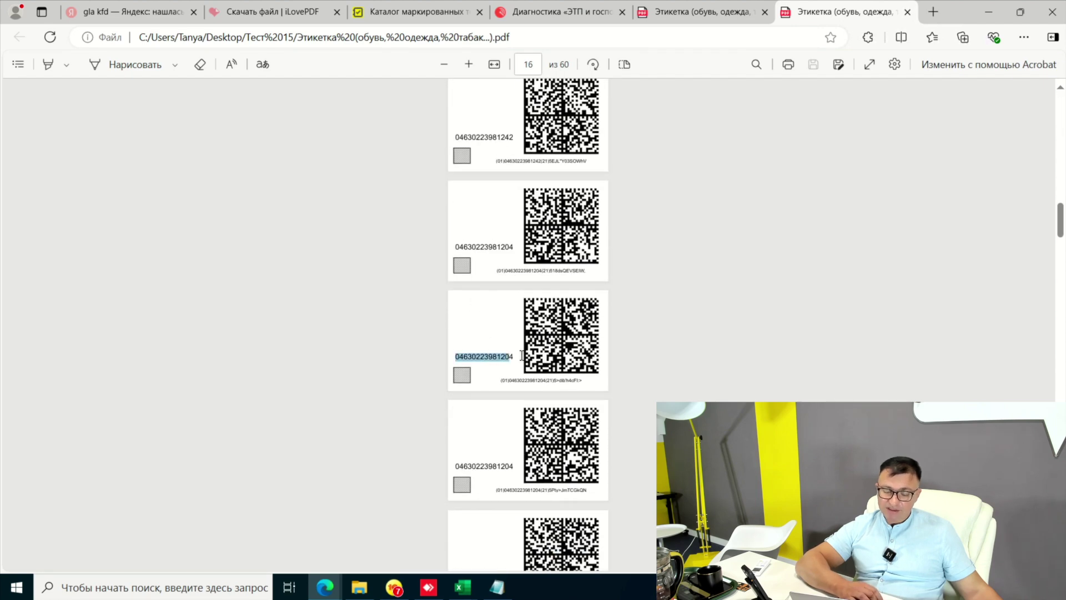
click(652, 435)
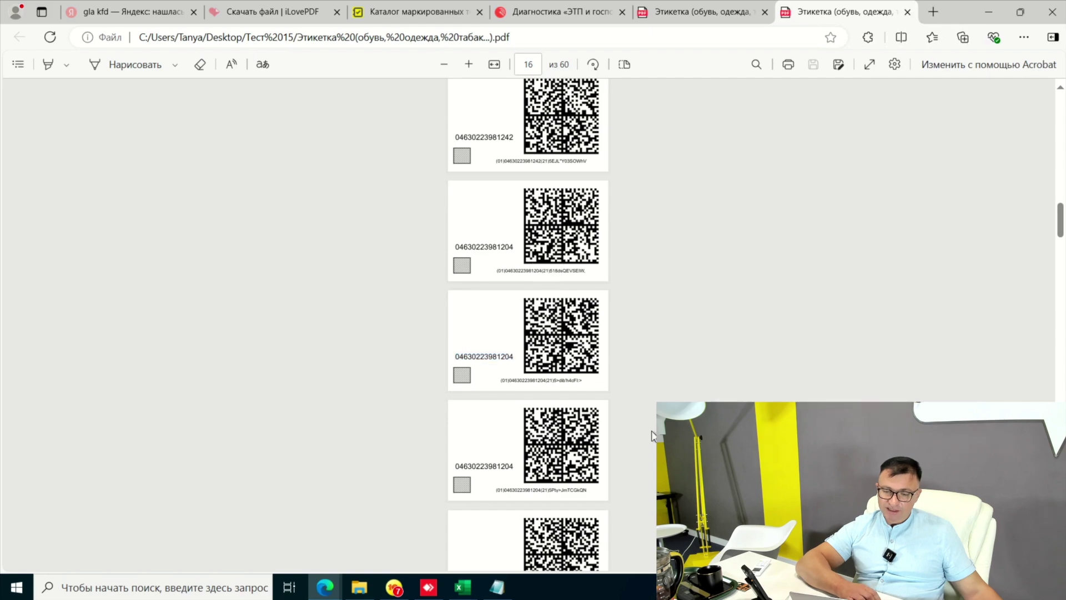
scroll(653, 436, down, 15)
scroll(652, 436, down, 20)
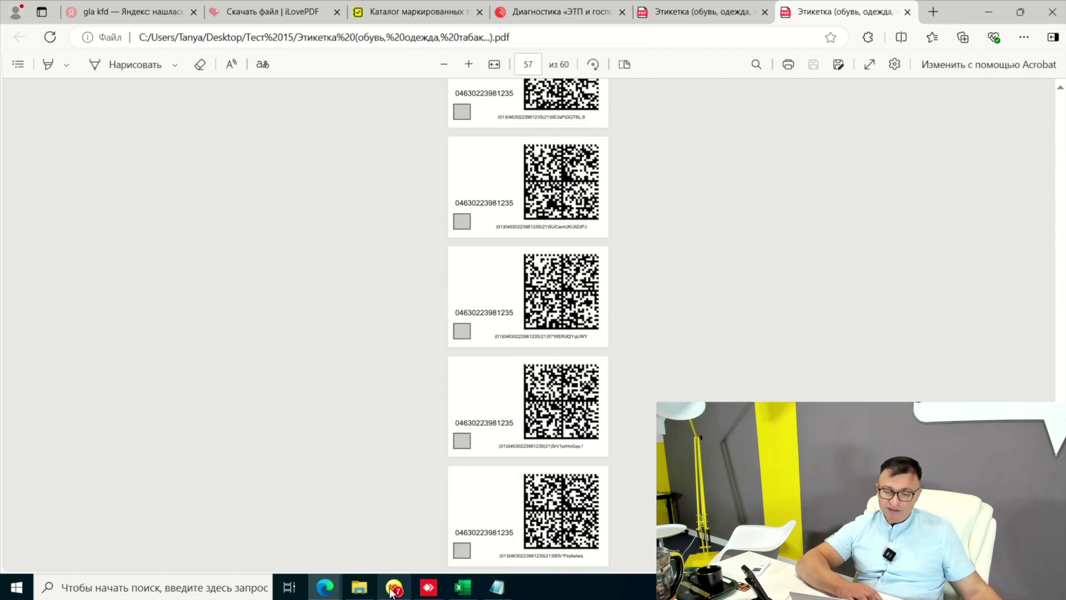
Step: Switch to the marked goods catalogue in Edge and open the "Предметы одежды, белье постельное, столовое, туалетное и кухонное" product group in Маркировка
mouse_move(318, 595)
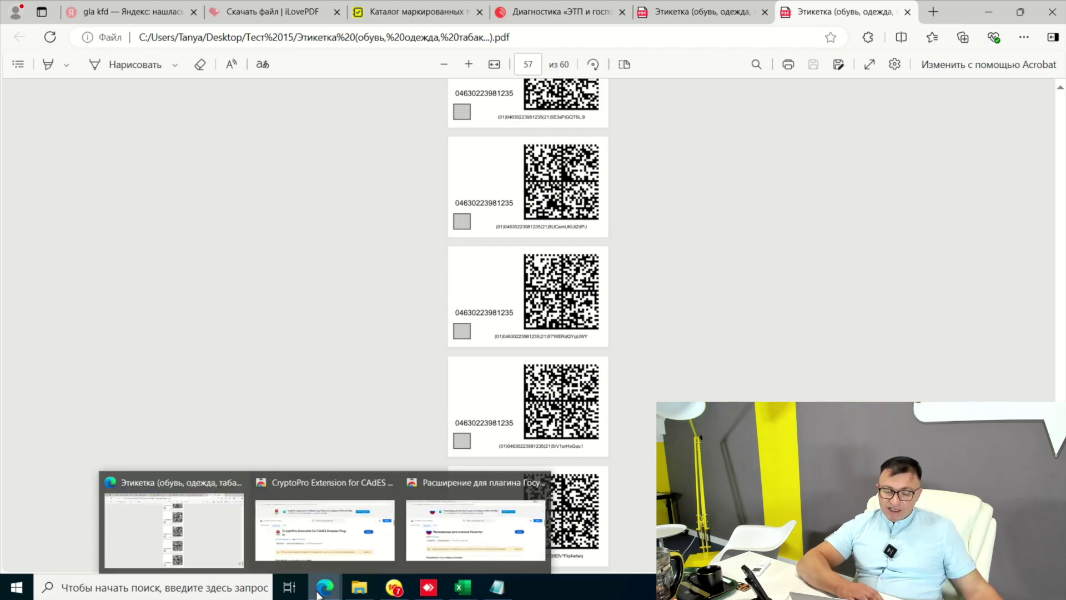
click(203, 545)
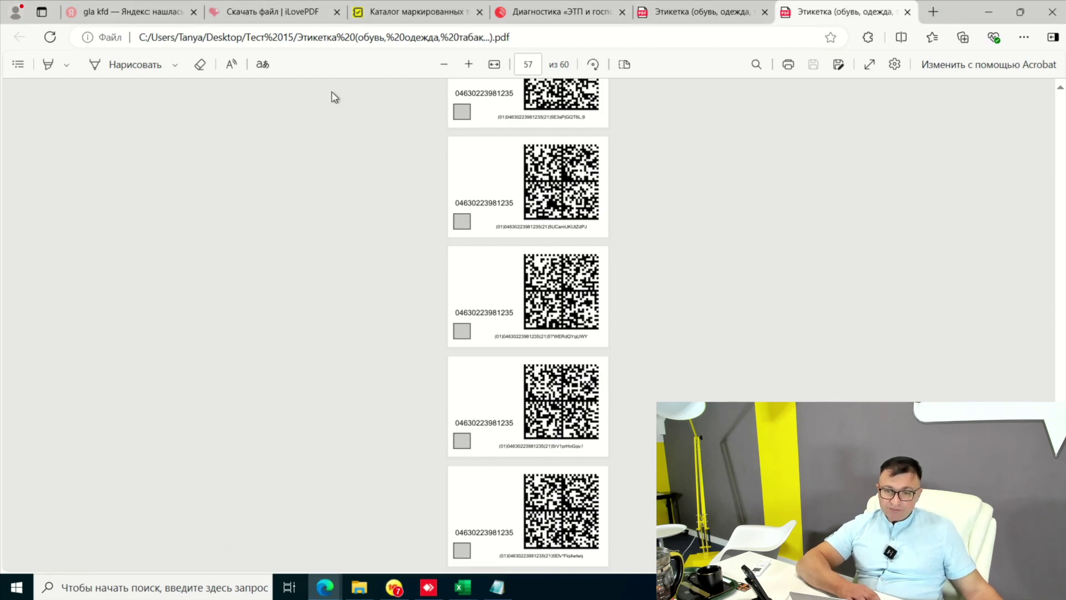
click(437, 10)
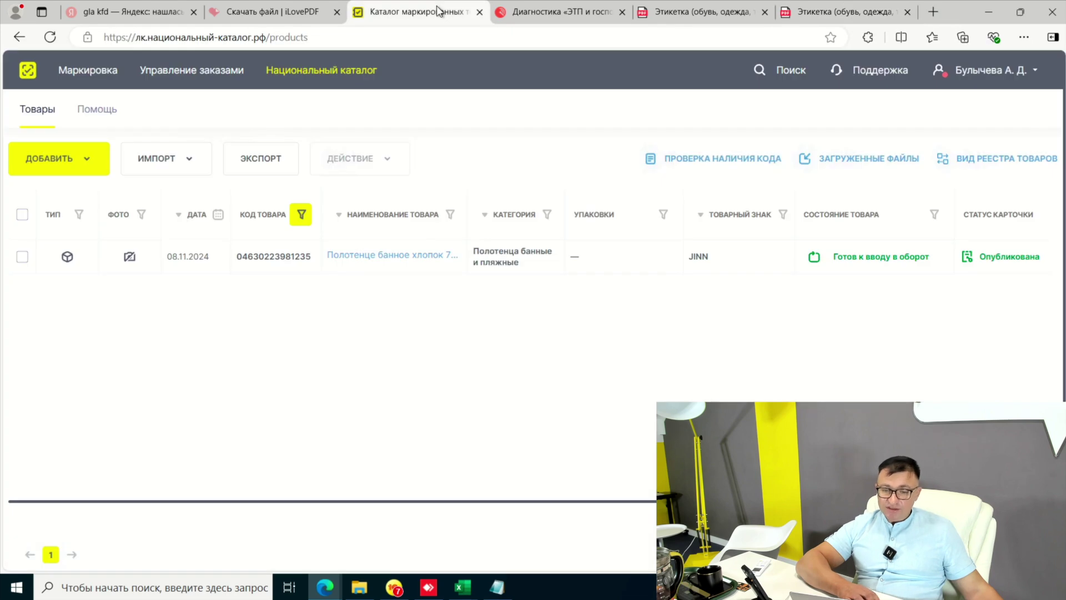
click(109, 71)
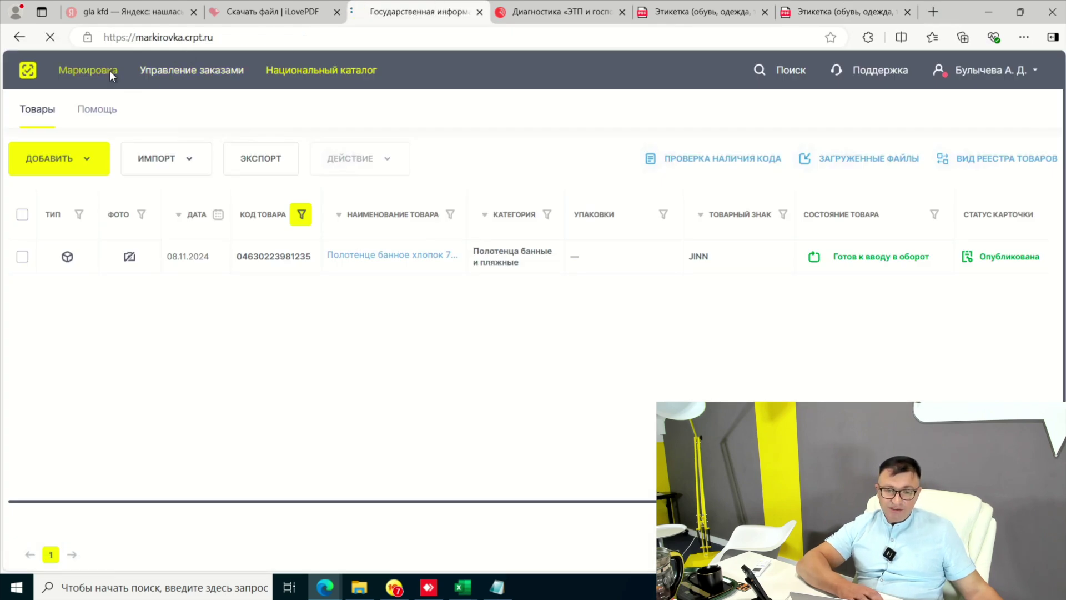
scroll(801, 298, down, 15)
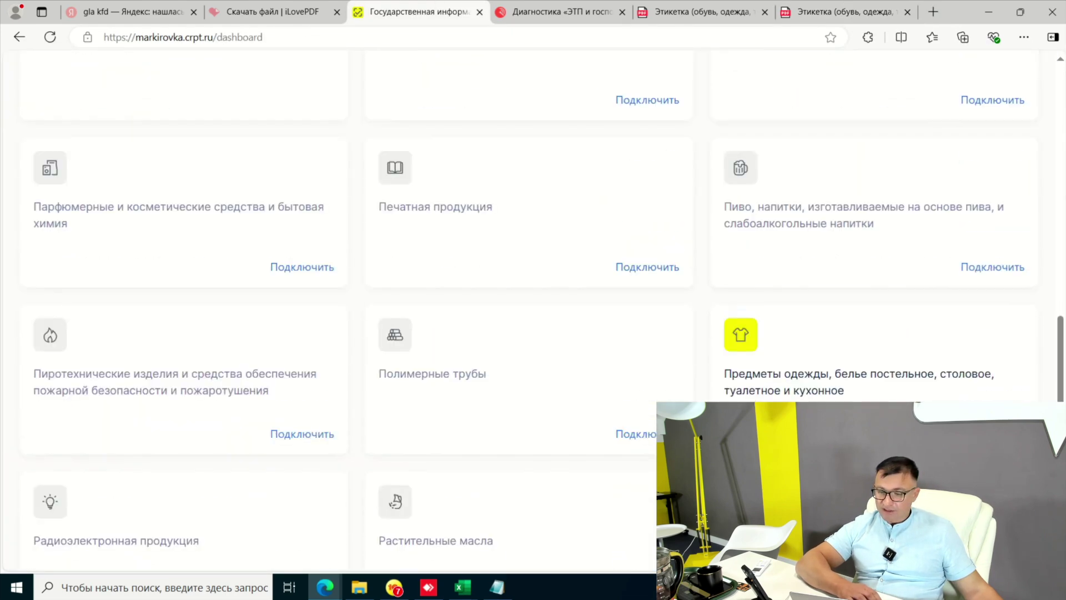
click(802, 298)
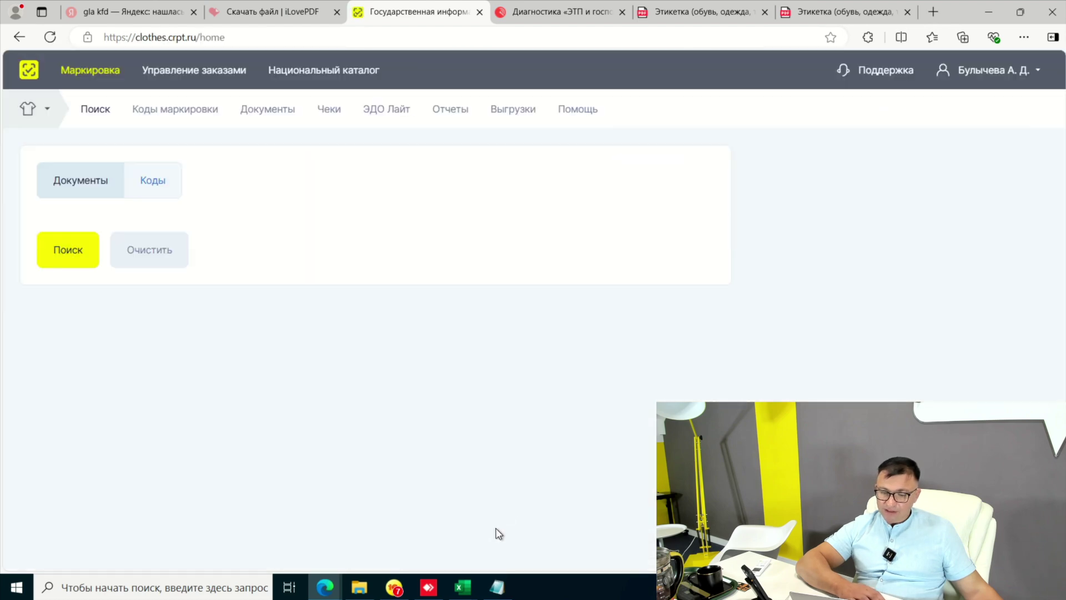
Step: Switch to the "Коды все" workbook in Excel and copy the set marking code from row 48, column 1
mouse_move(465, 589)
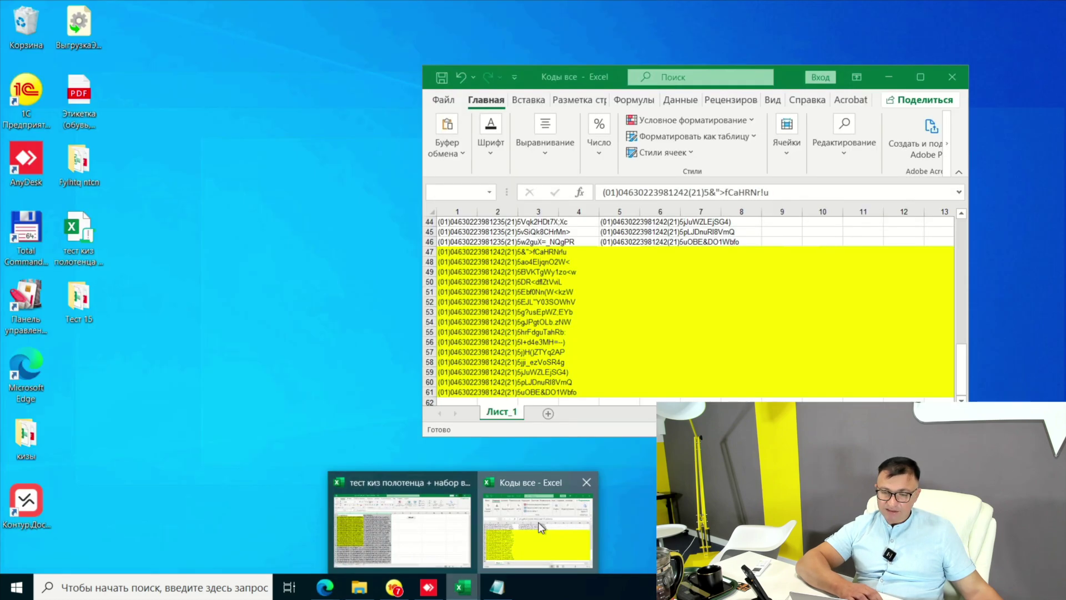
click(538, 522)
click(611, 303)
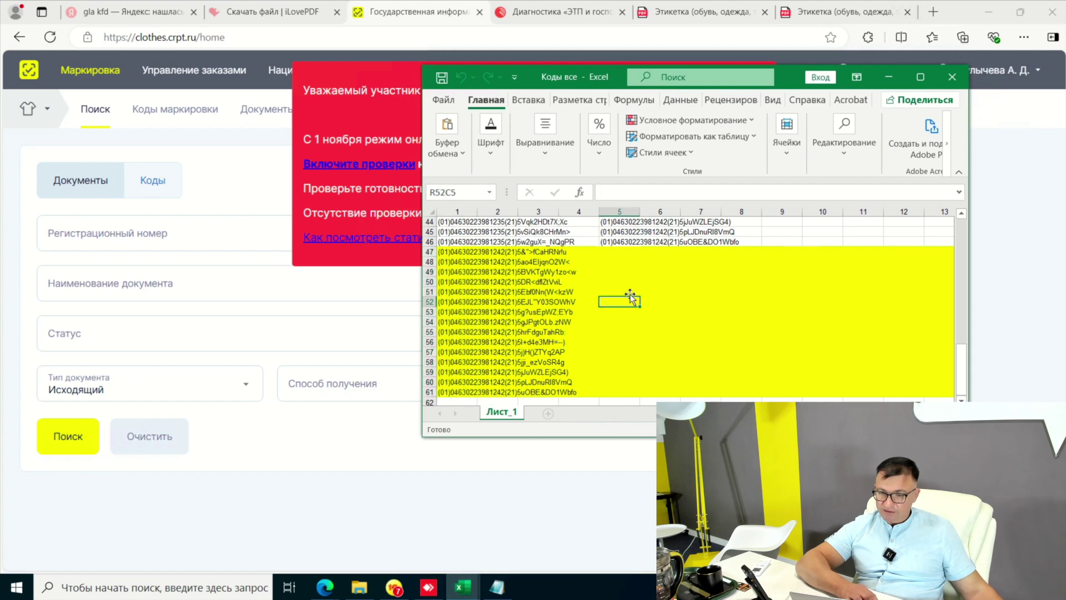
click(479, 262)
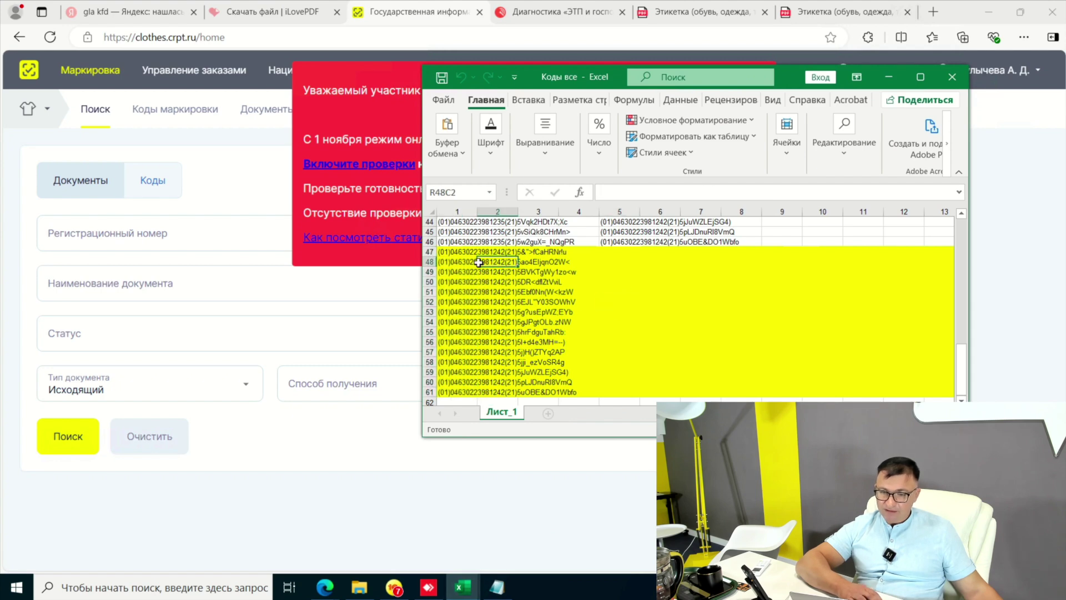
click(449, 262)
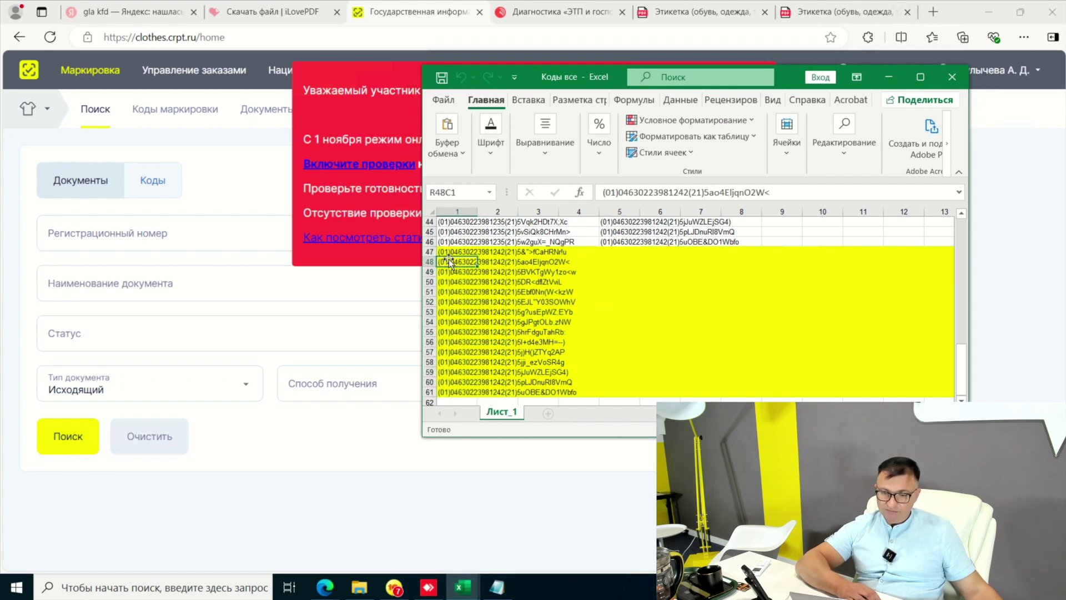
right_click(450, 265)
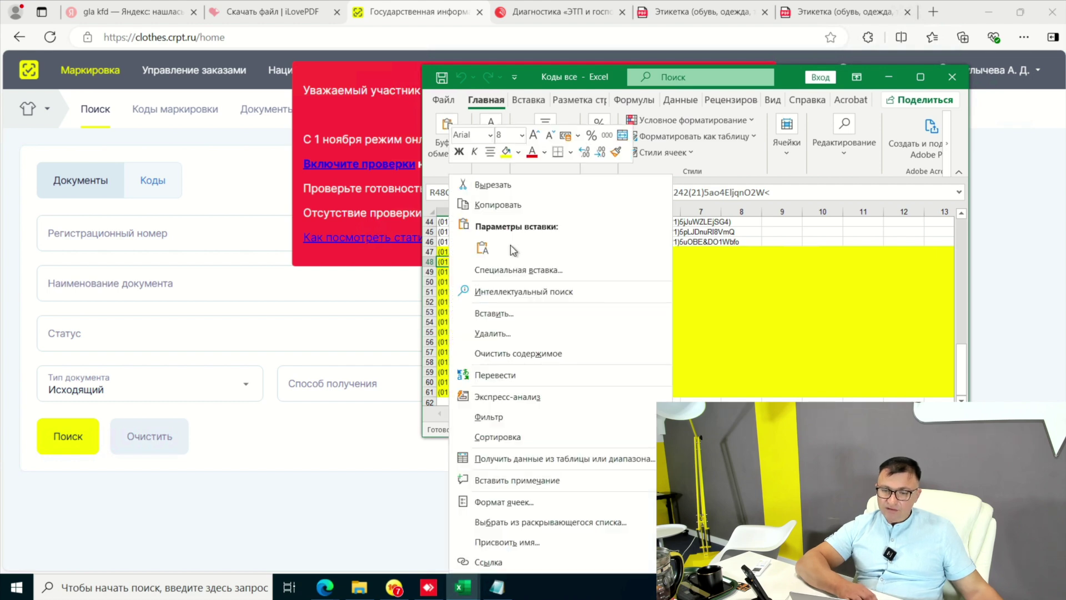
click(496, 204)
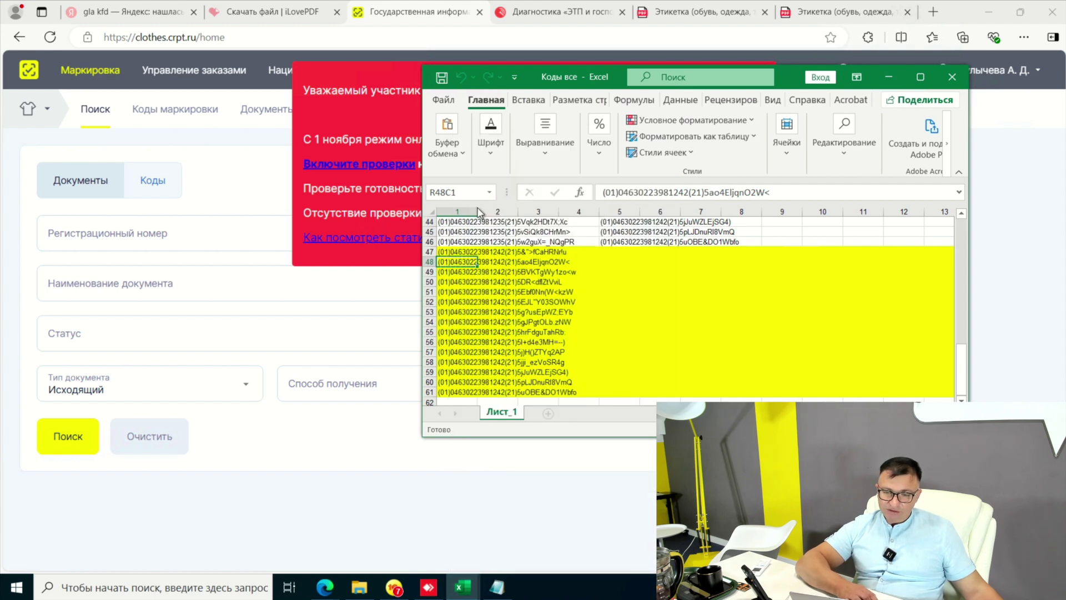
Step: Return to Edge, dismiss the online-check notice, open Коды маркировки and paste the copied set code into the Код filter
click(227, 139)
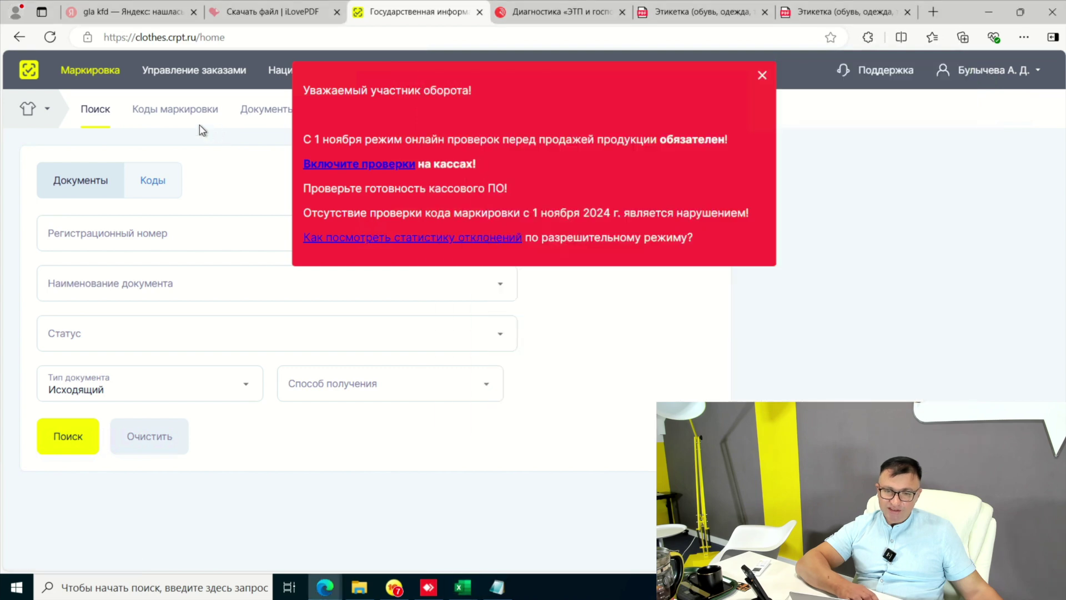
click(763, 75)
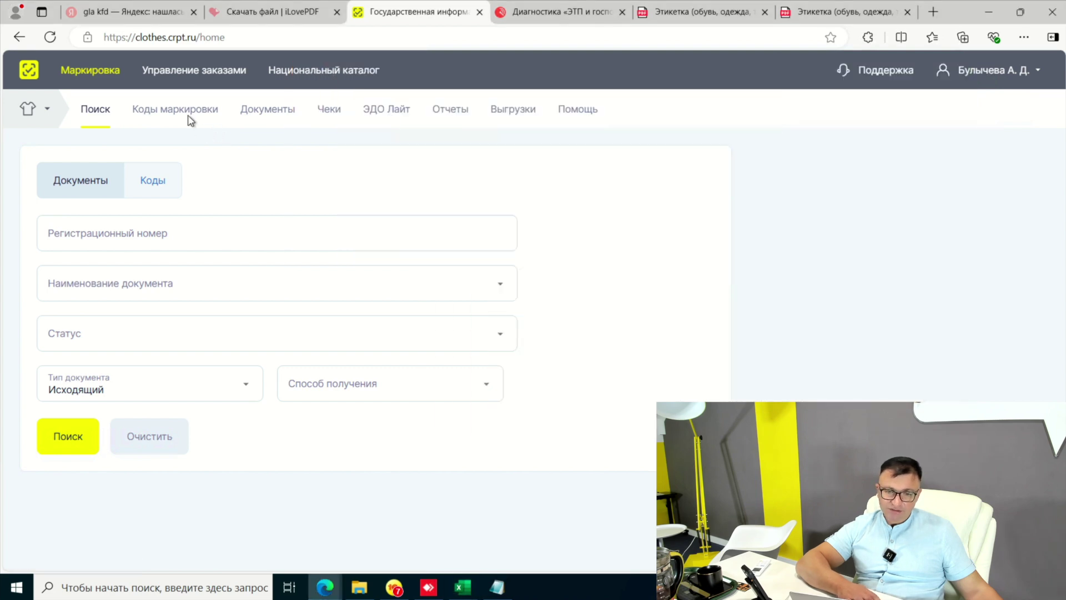
click(183, 111)
click(346, 172)
right_click(346, 173)
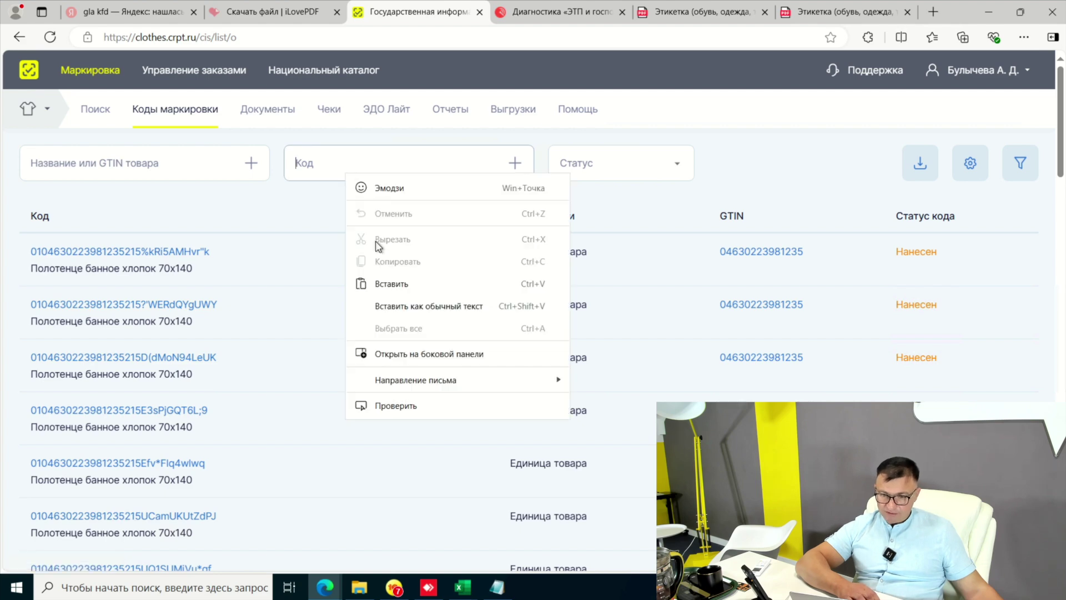
click(383, 284)
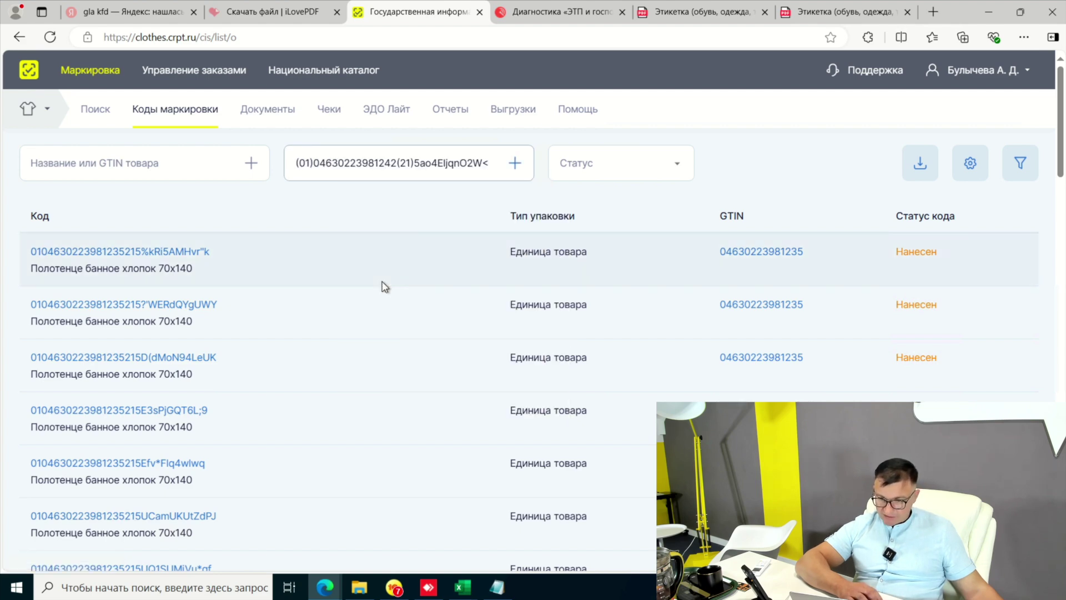
Step: Remove the parentheses around 01 and 21 in the pasted code and filter the marking codes by it
click(300, 163)
key(BackSpace)
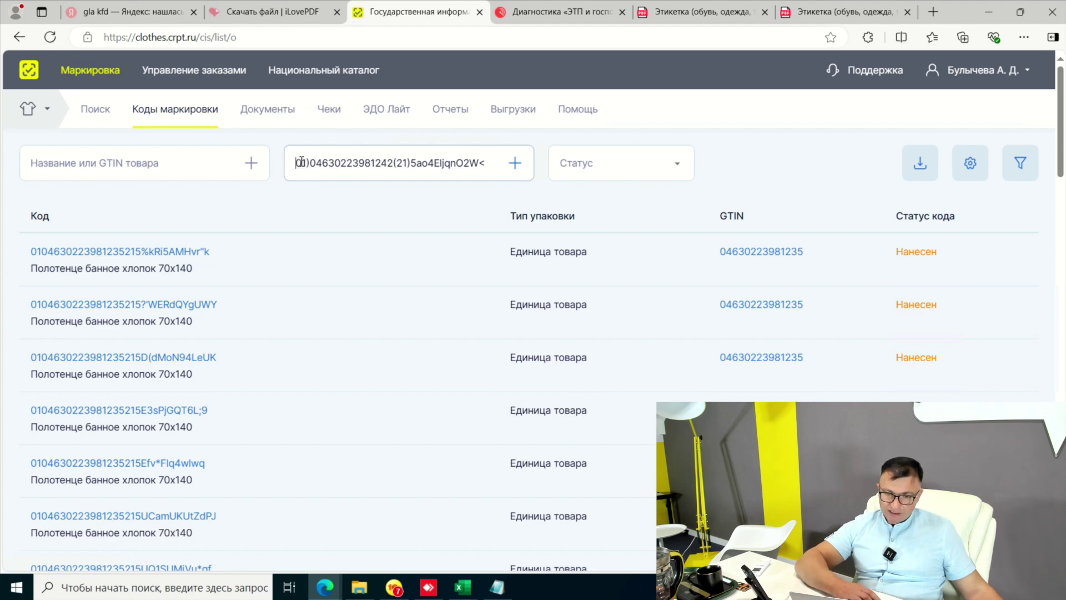
click(309, 163)
key(BackSpace)
click(395, 162)
key(BackSpace)
click(404, 162)
key(BackSpace)
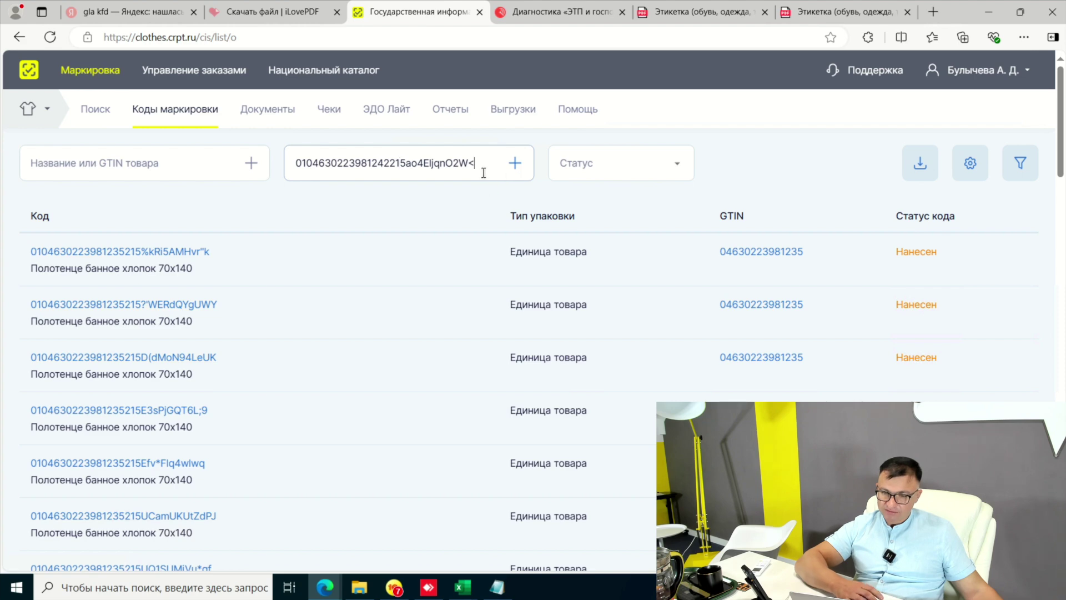
key(Return)
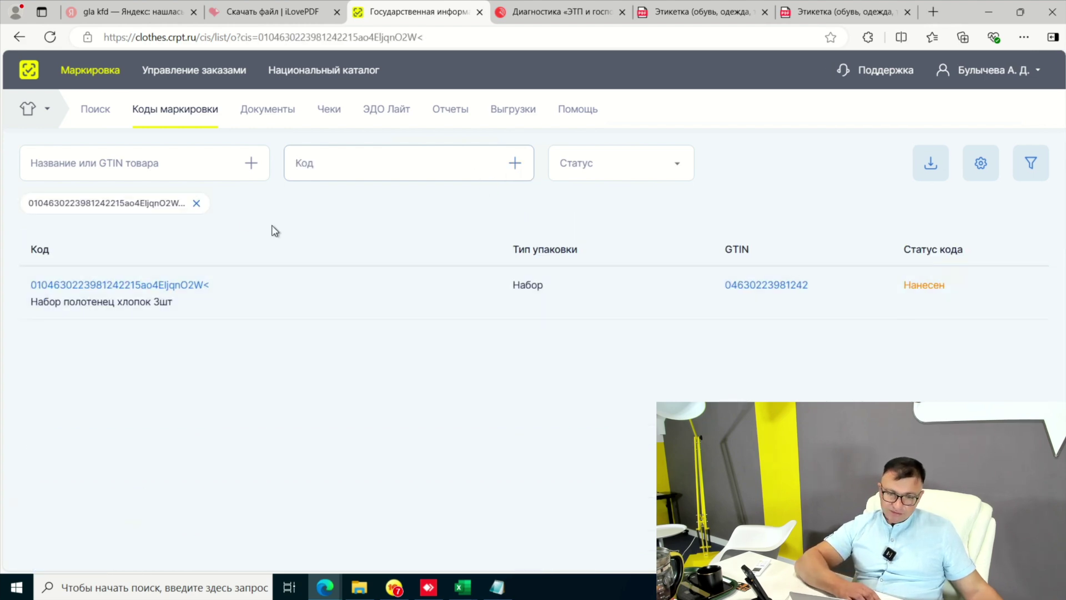
Step: Clear the code filter, reload the marking codes list and look through the code statuses
click(197, 203)
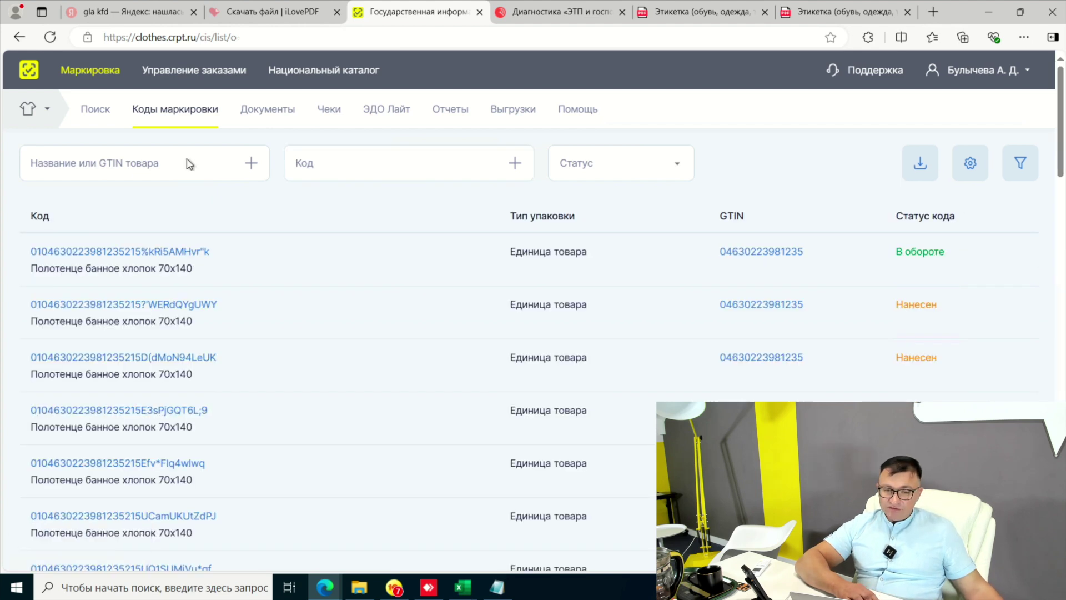
click(55, 40)
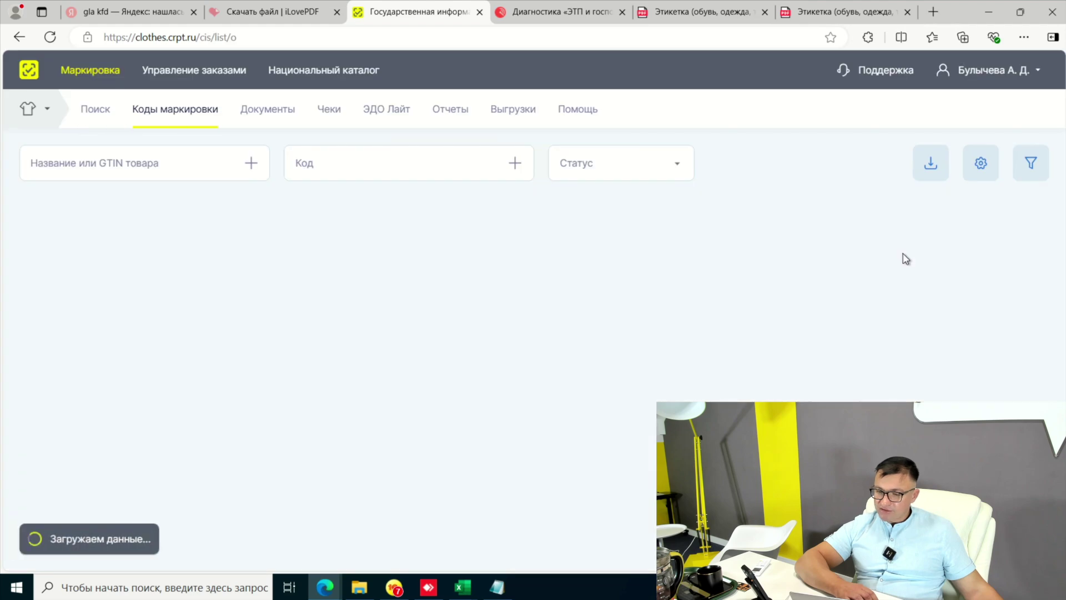
scroll(904, 366, down, 5)
scroll(904, 371, down, 1)
scroll(408, 245, up, 1)
scroll(408, 245, up, 2)
scroll(408, 245, up, 3)
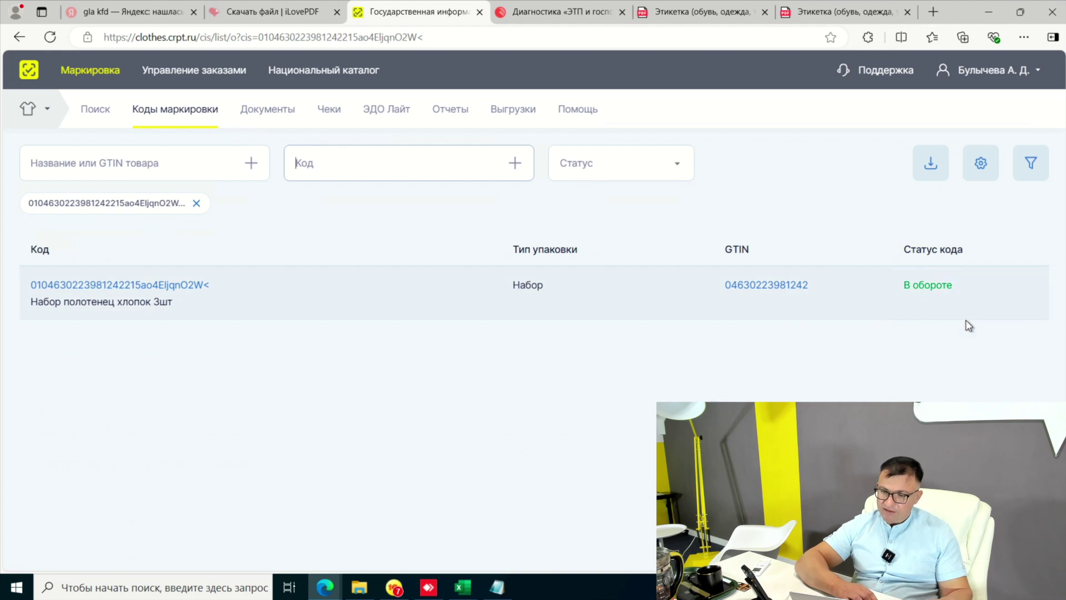
Step: Open the towel set's marking code and examine its document history and Состав вложения упаковки
click(185, 285)
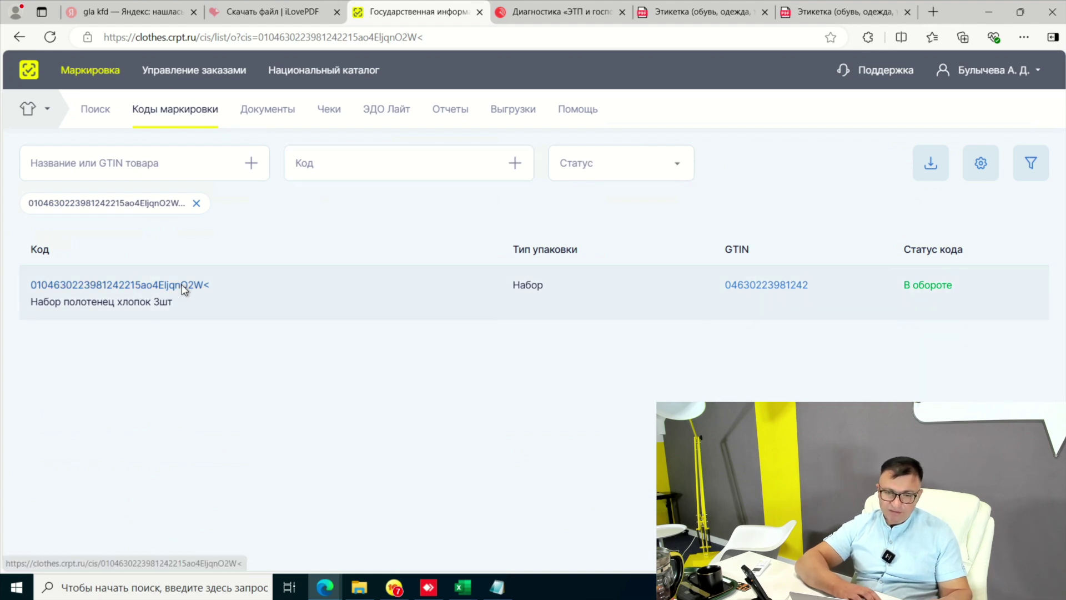
scroll(506, 282, down, 3)
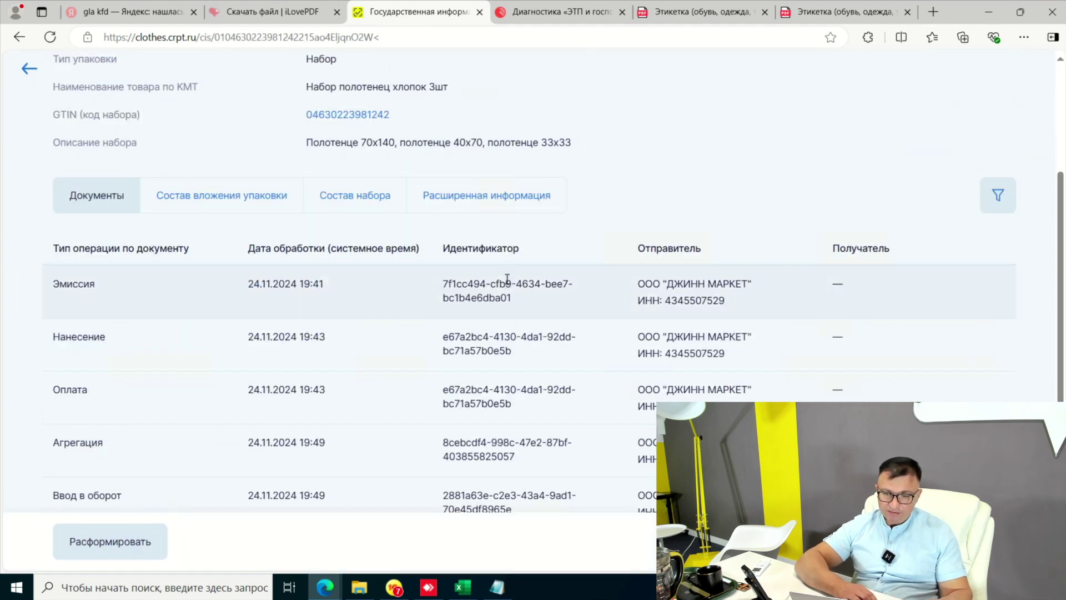
click(199, 196)
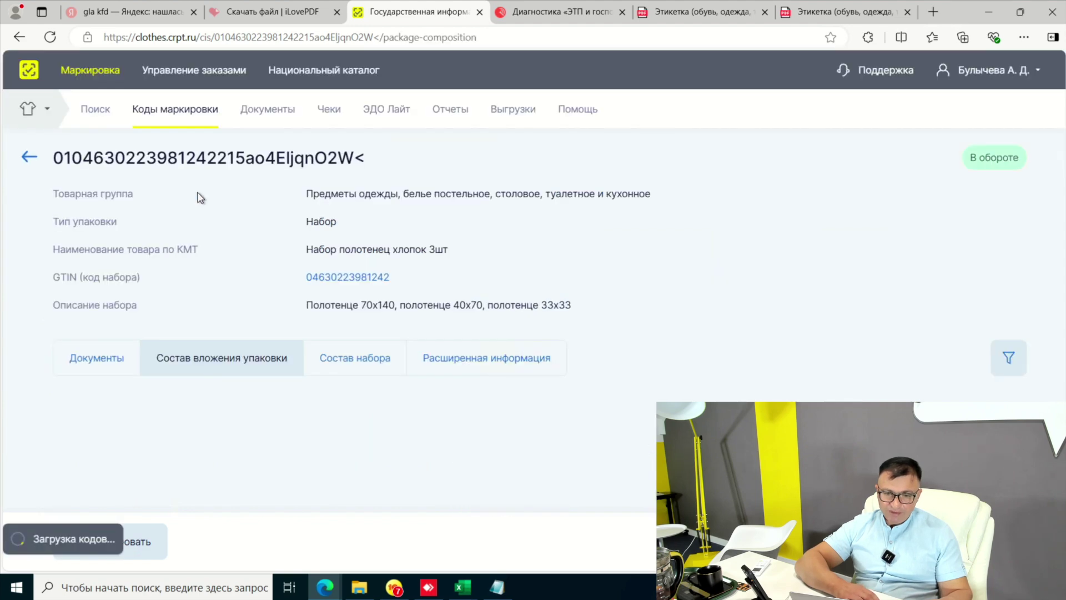
scroll(436, 252, down, 2)
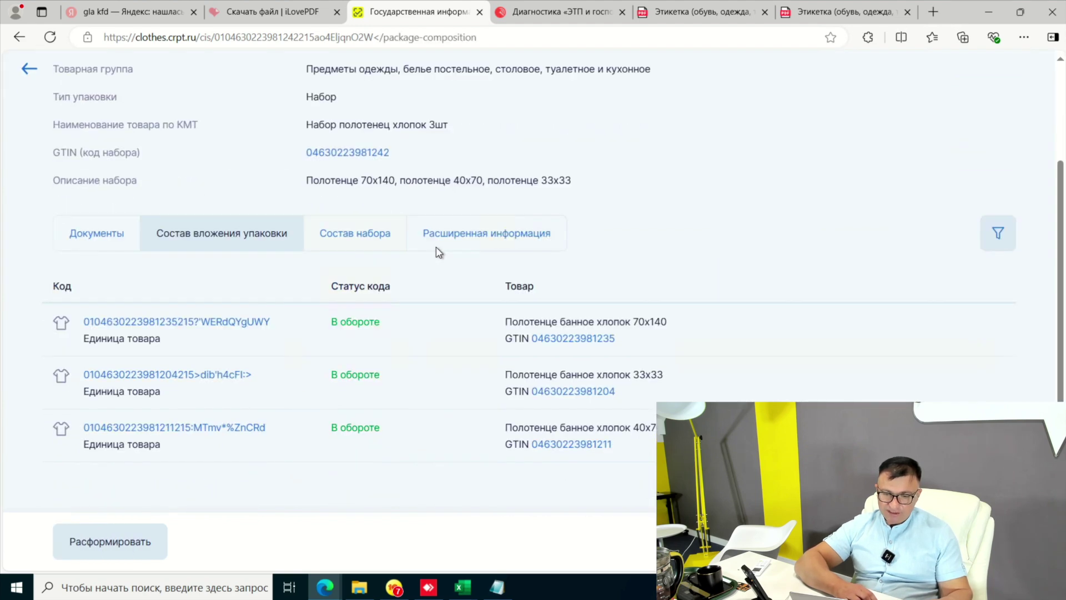